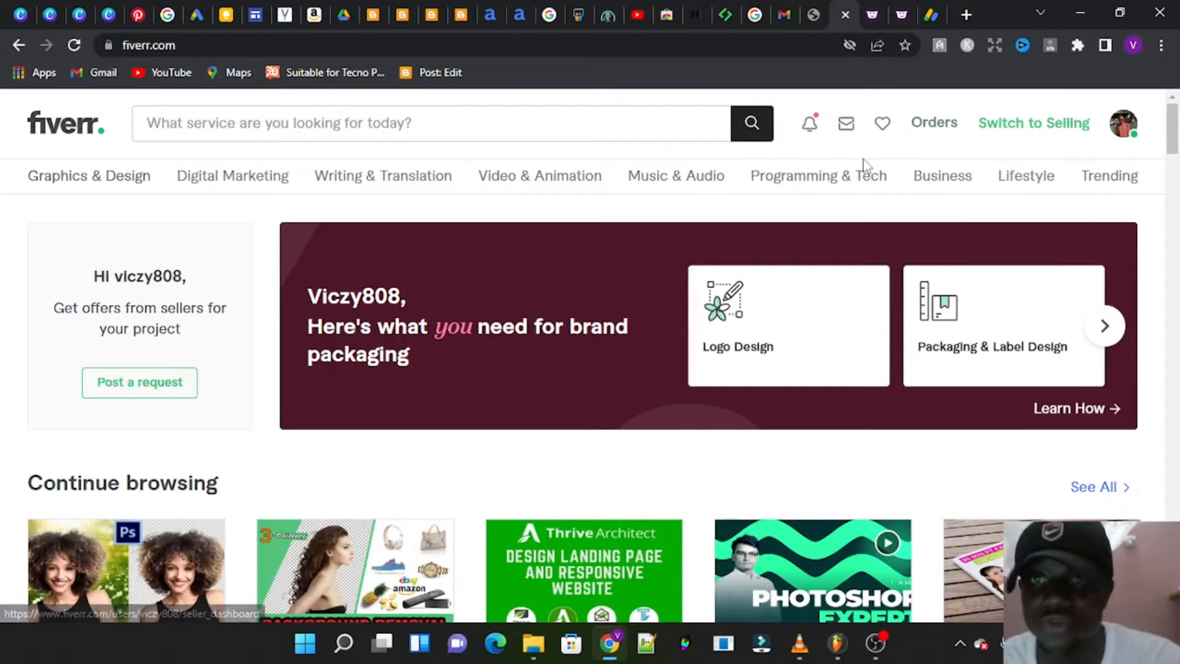
Step: Switch to selling mode and start creating a new gig from the gigs page
left_click(1065, 129)
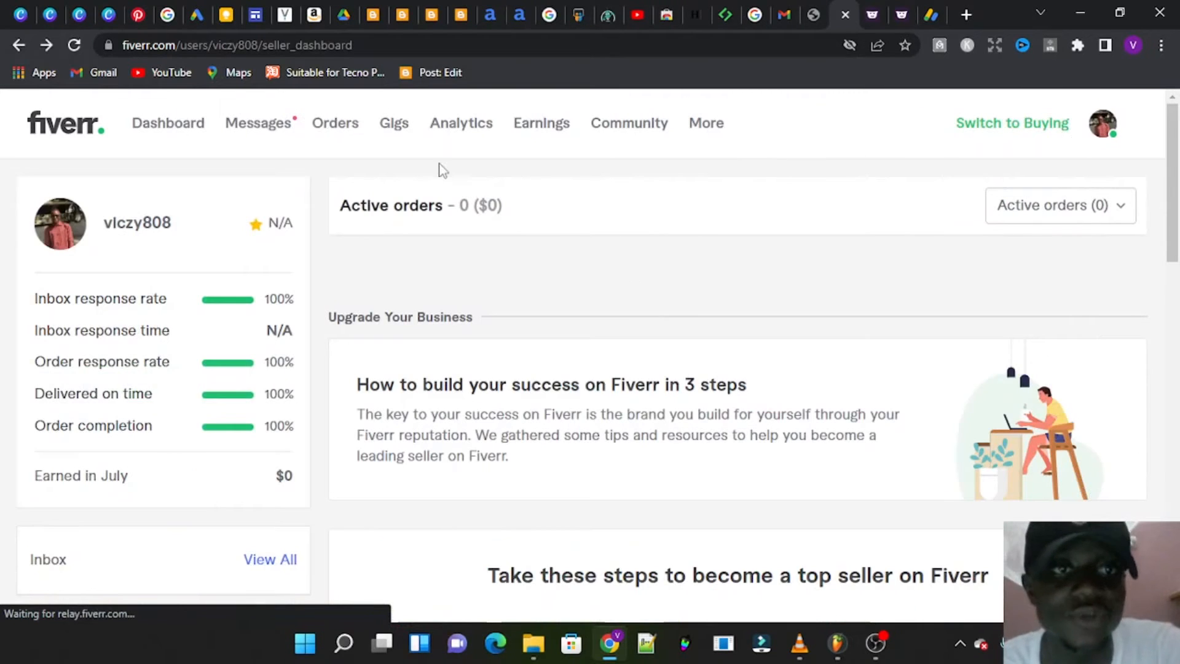
left_click(397, 129)
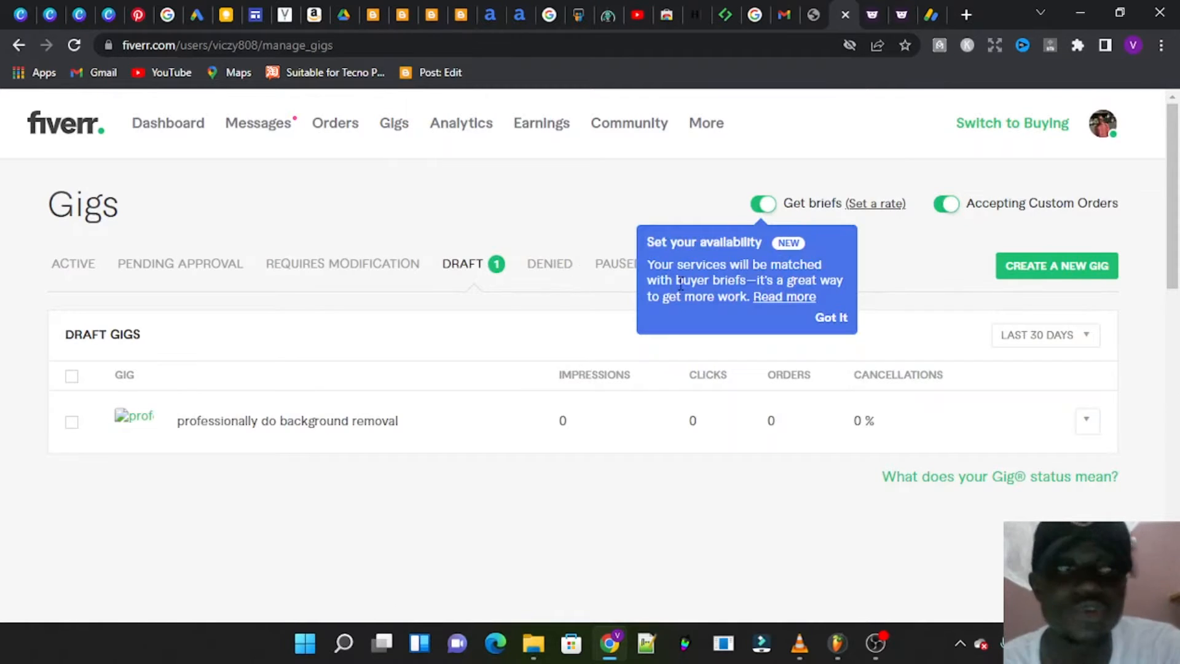
left_click(1063, 276)
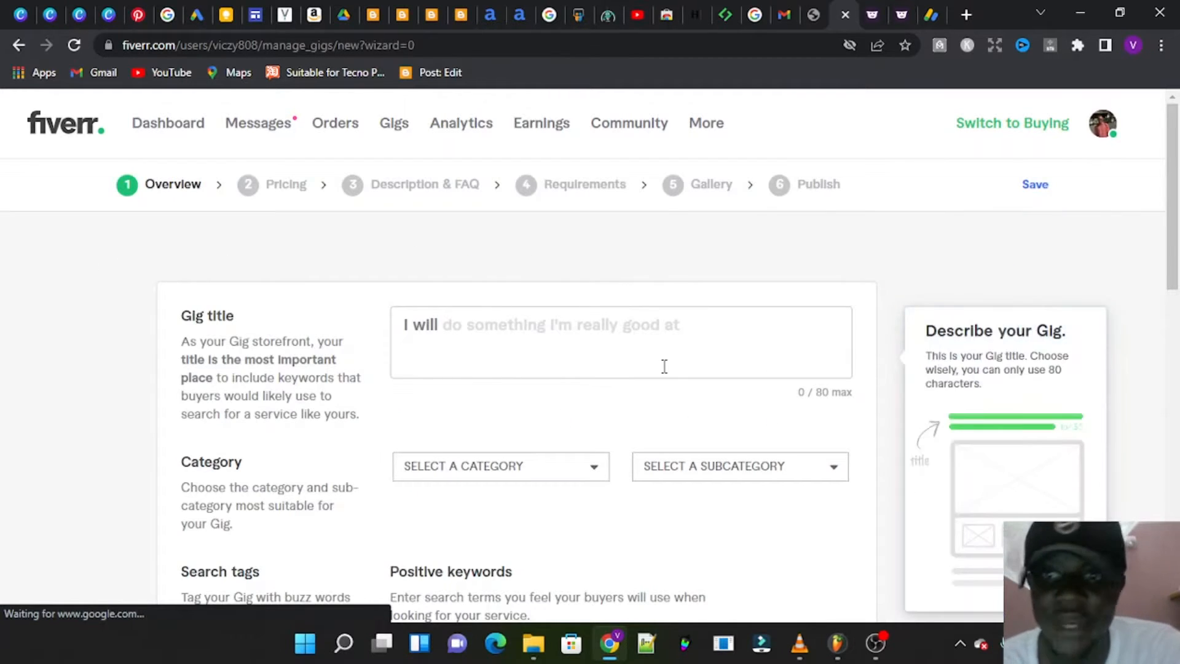
scroll(716, 476, "down", 5)
scroll(716, 476, "up", 5)
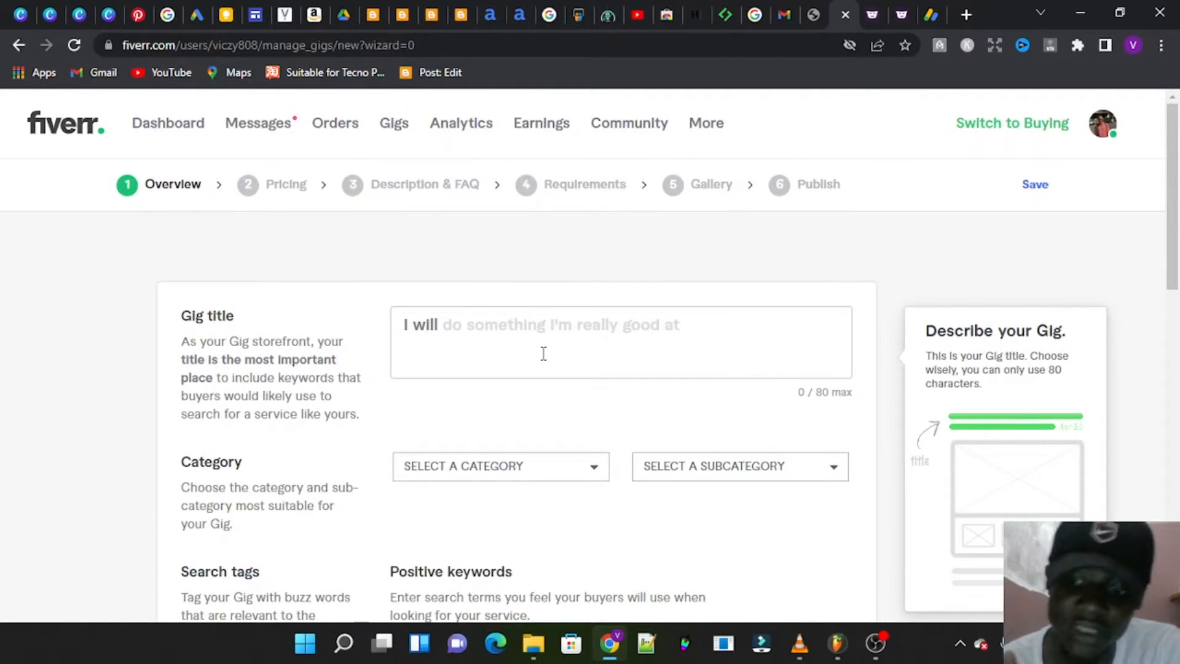
Step: Open the Fiverr home page in a separate browser tab
left_click(965, 16)
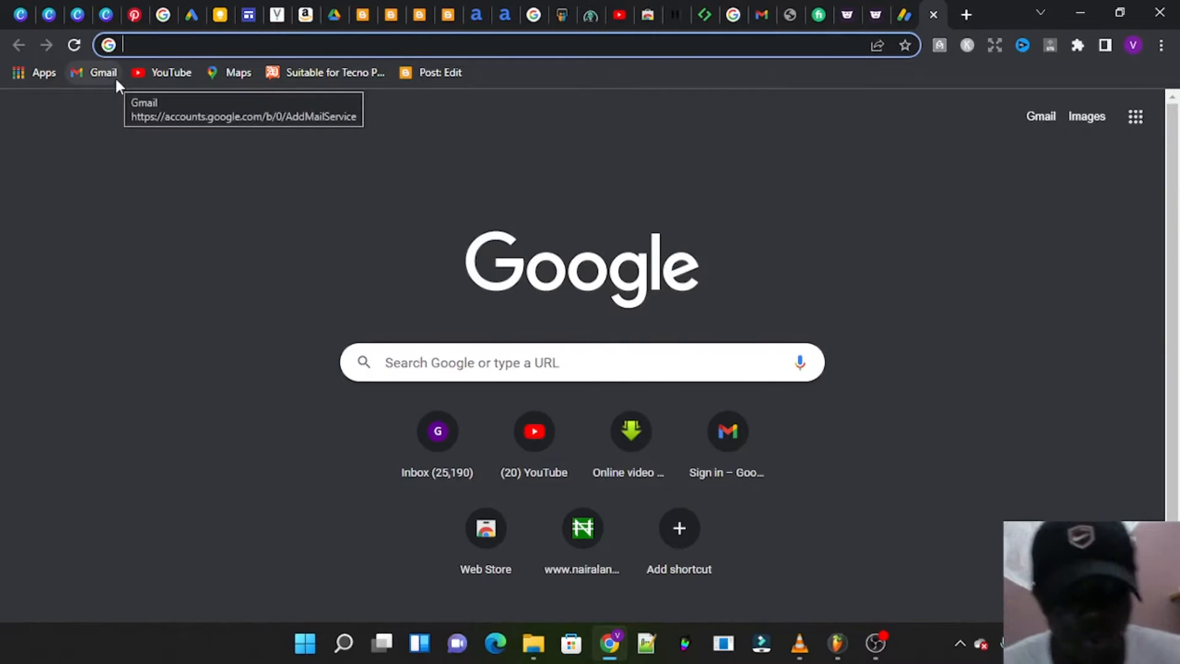
type("fiver.com")
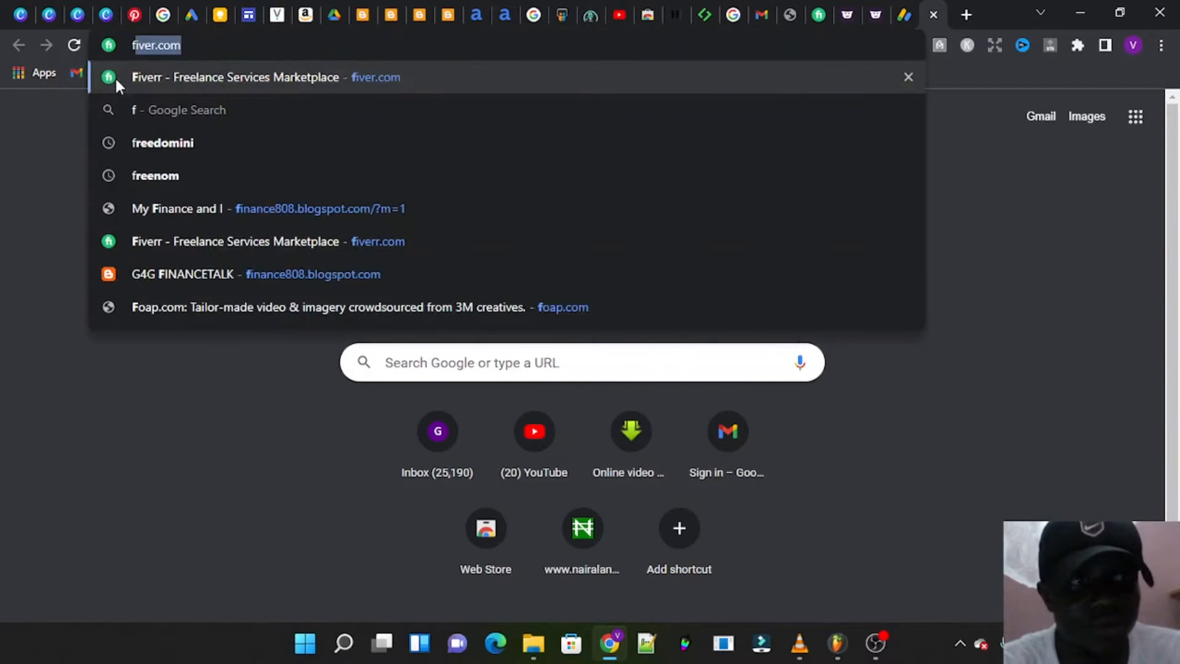
left_click(116, 76)
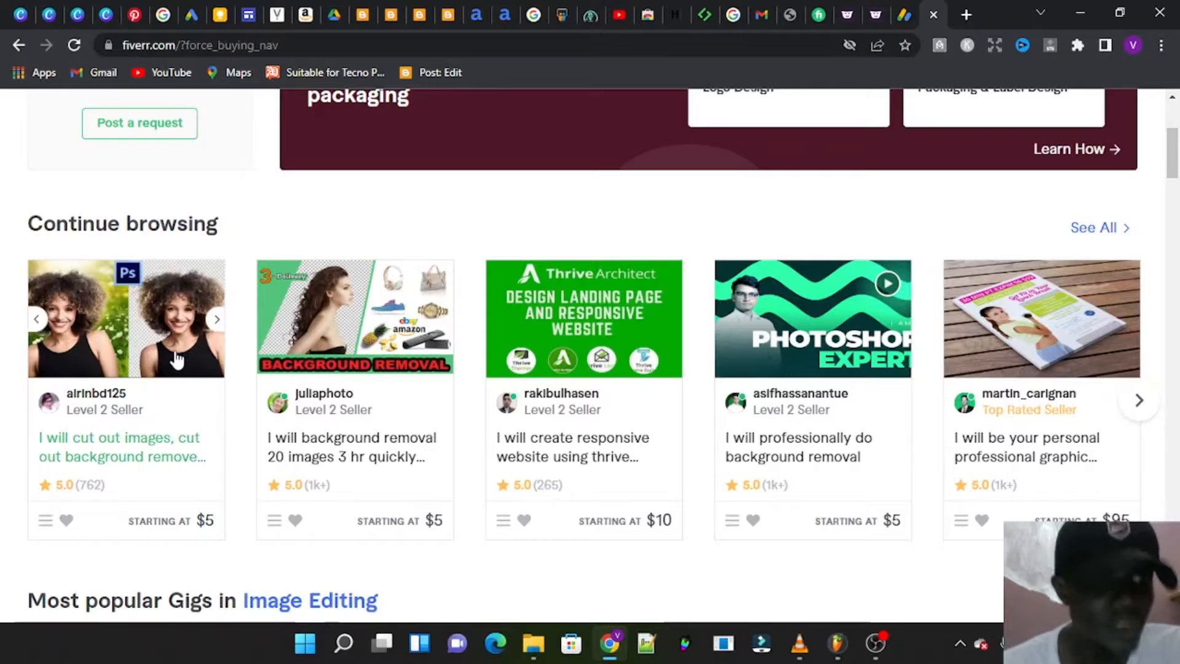
scroll(556, 387, "down", 4)
scroll(557, 384, "up", 5)
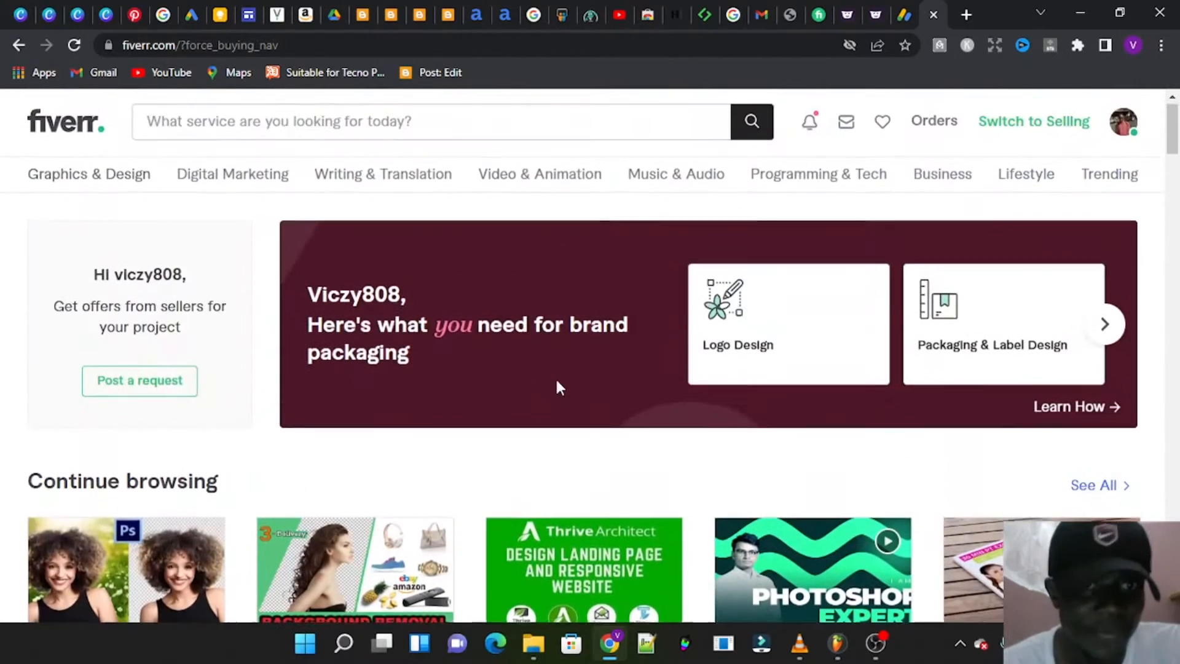
Step: Search the marketplace for "background removal" using the suggested query
left_click(217, 121)
type("back")
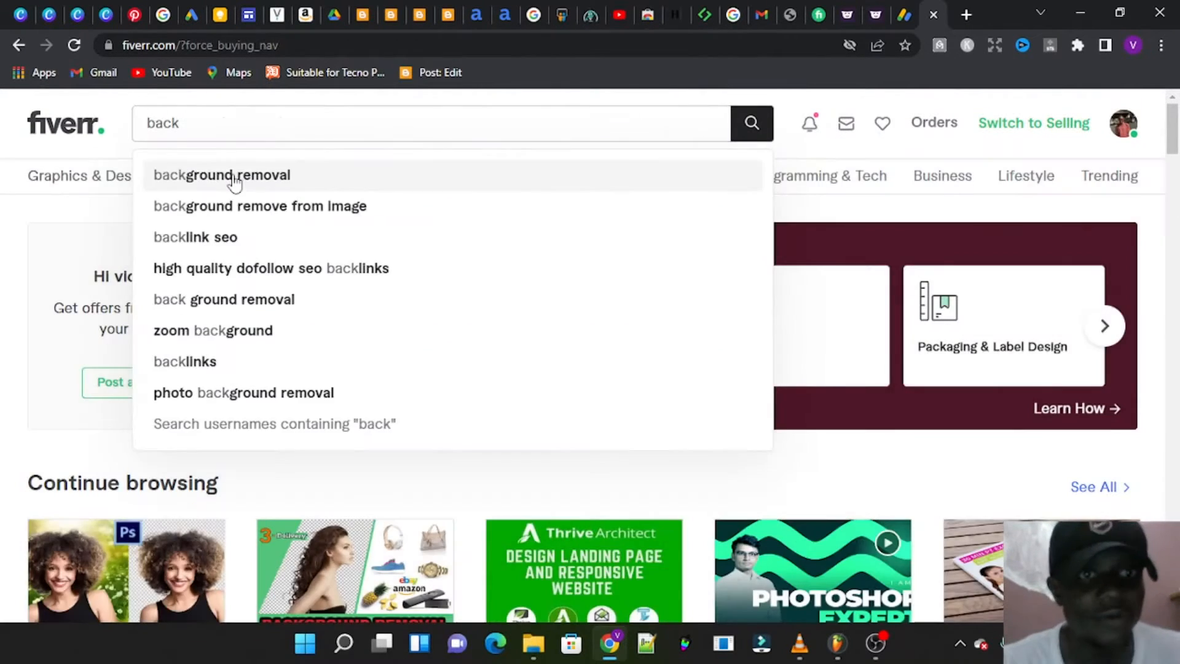
left_click(232, 176)
Step: Browse the background removal results and open the Fiverr's Choice gig in the Under $15 group
scroll(293, 341, "down", 3)
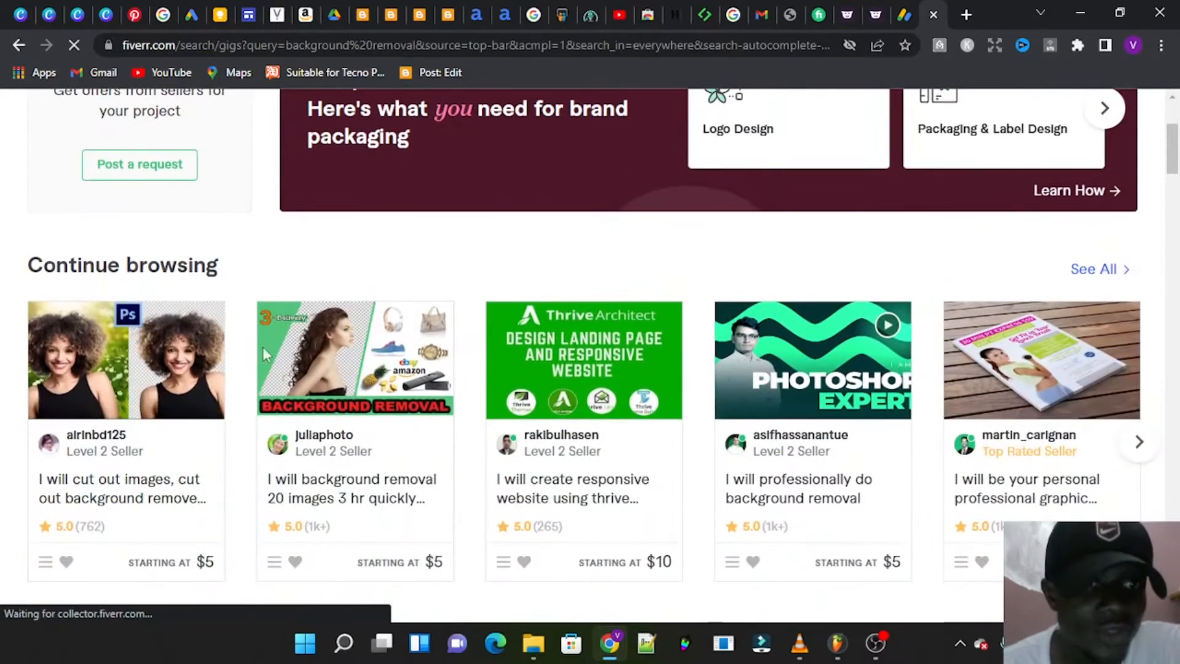
scroll(348, 438, "down", 5)
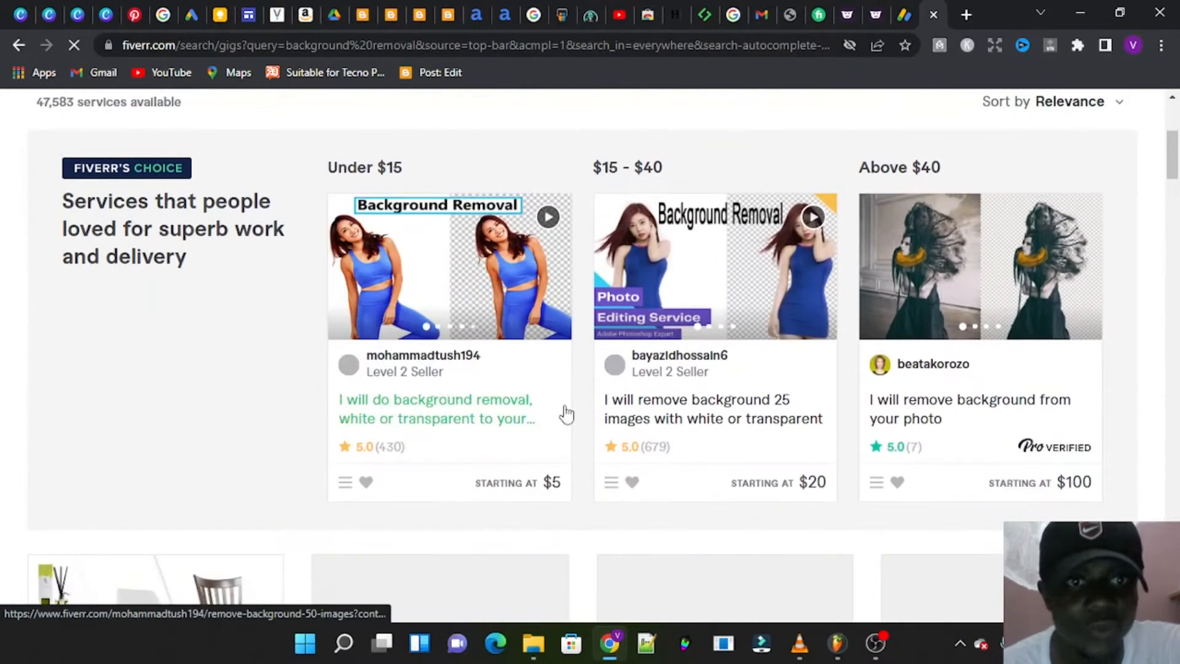
scroll(595, 404, "down", 3)
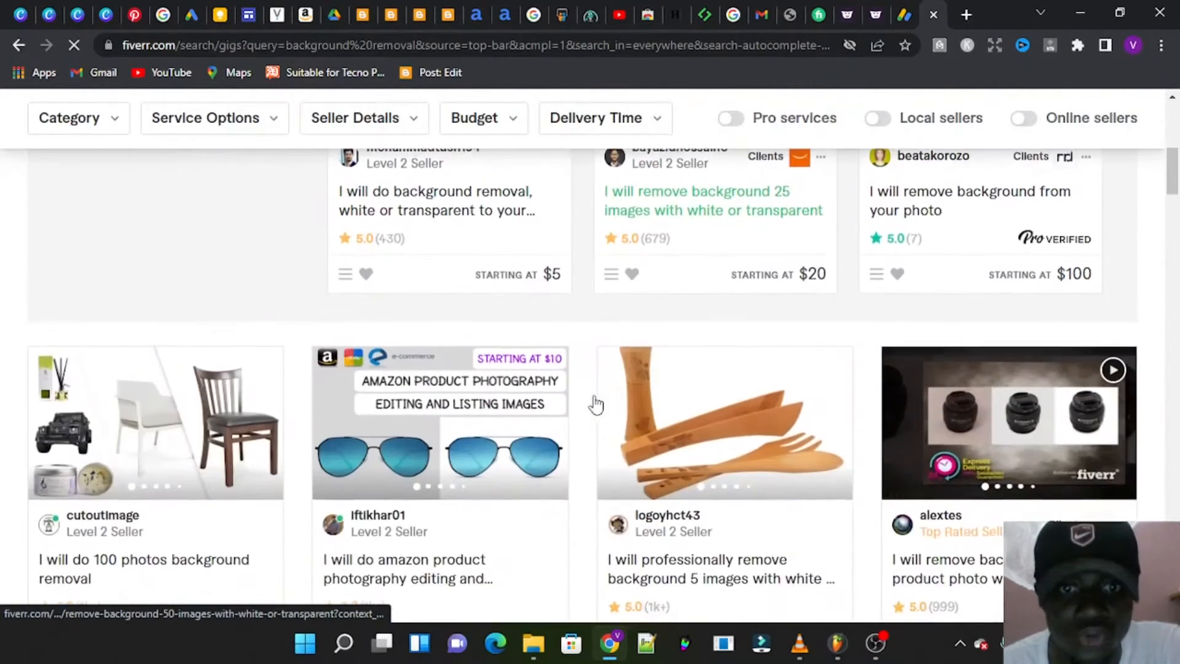
scroll(595, 404, "up", 4)
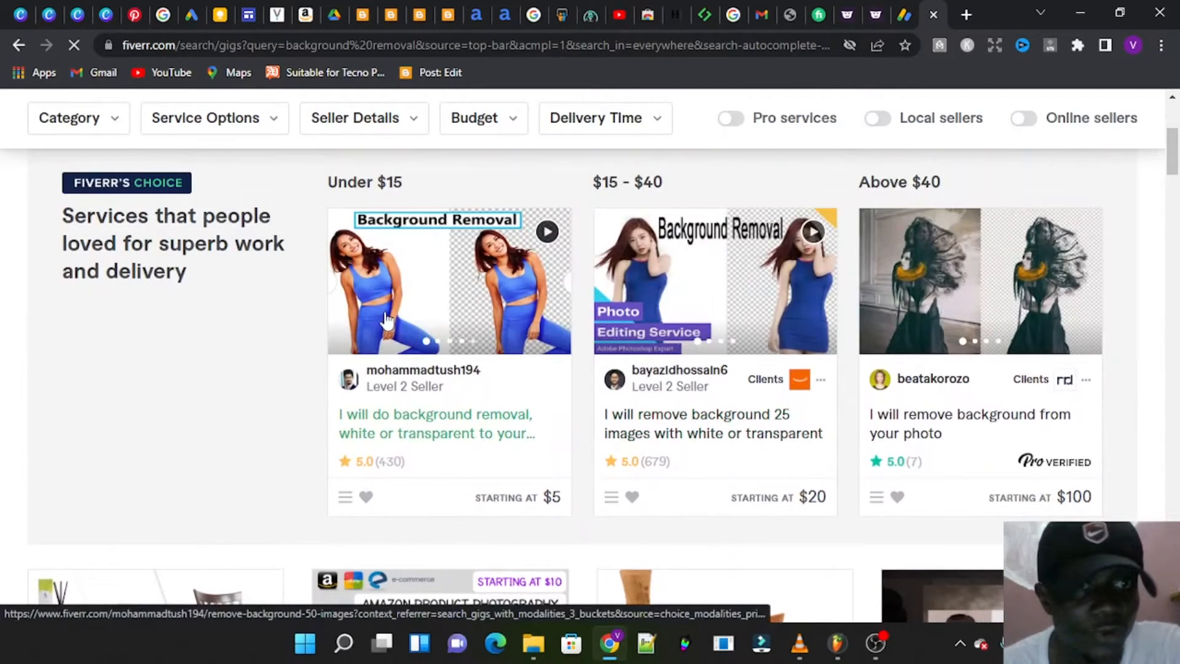
scroll(270, 340, "up", 5)
scroll(270, 340, "down", 3)
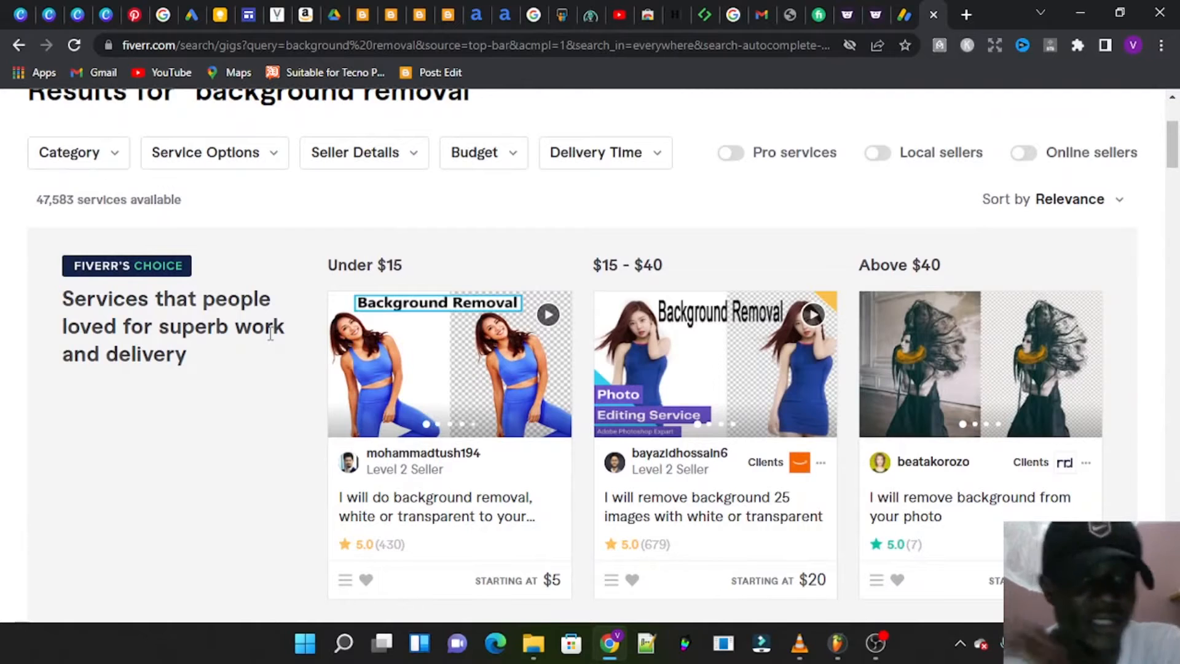
scroll(502, 399, "down", 1)
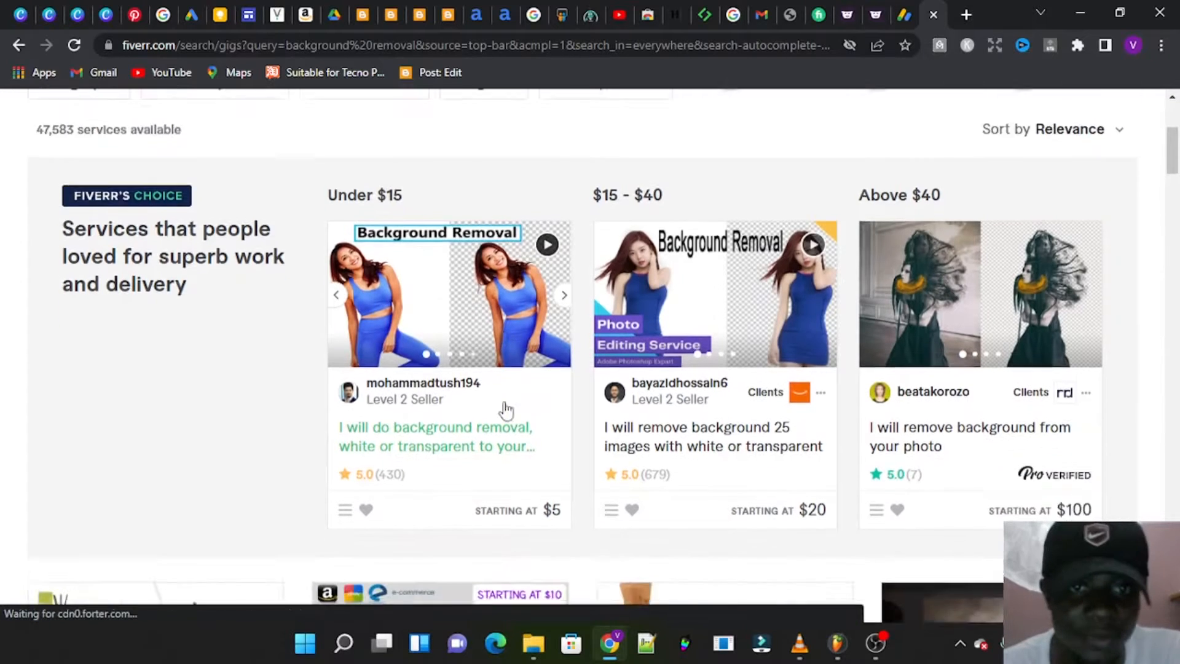
scroll(504, 407, "down", 2)
scroll(505, 408, "up", 2)
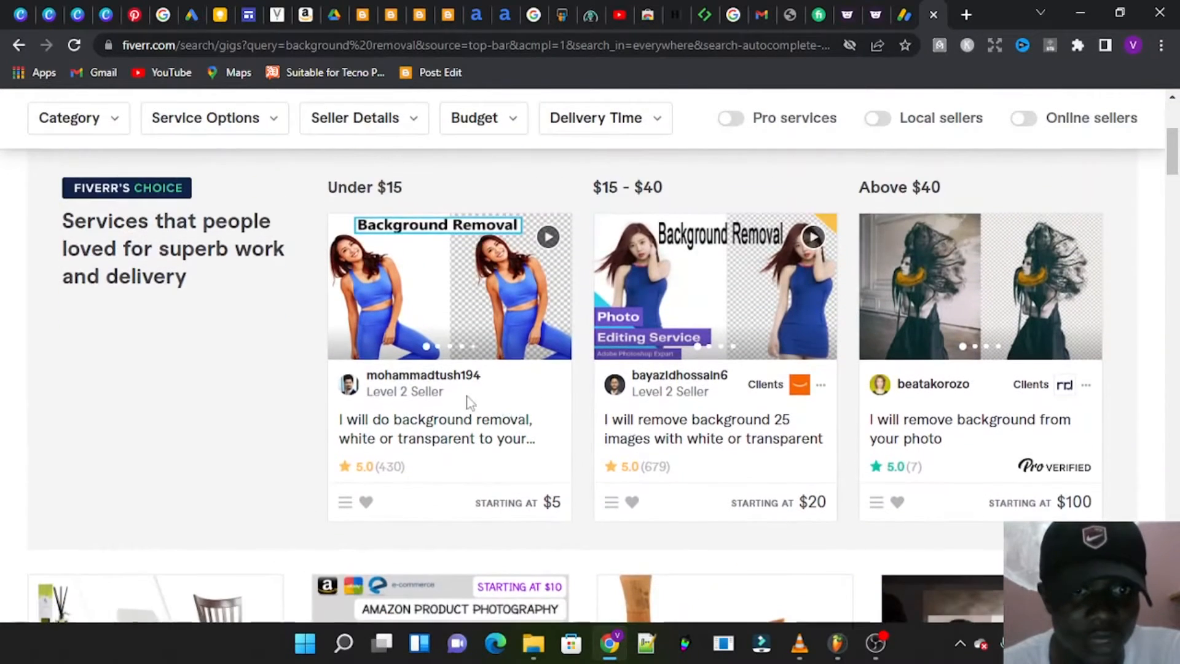
left_click(467, 420)
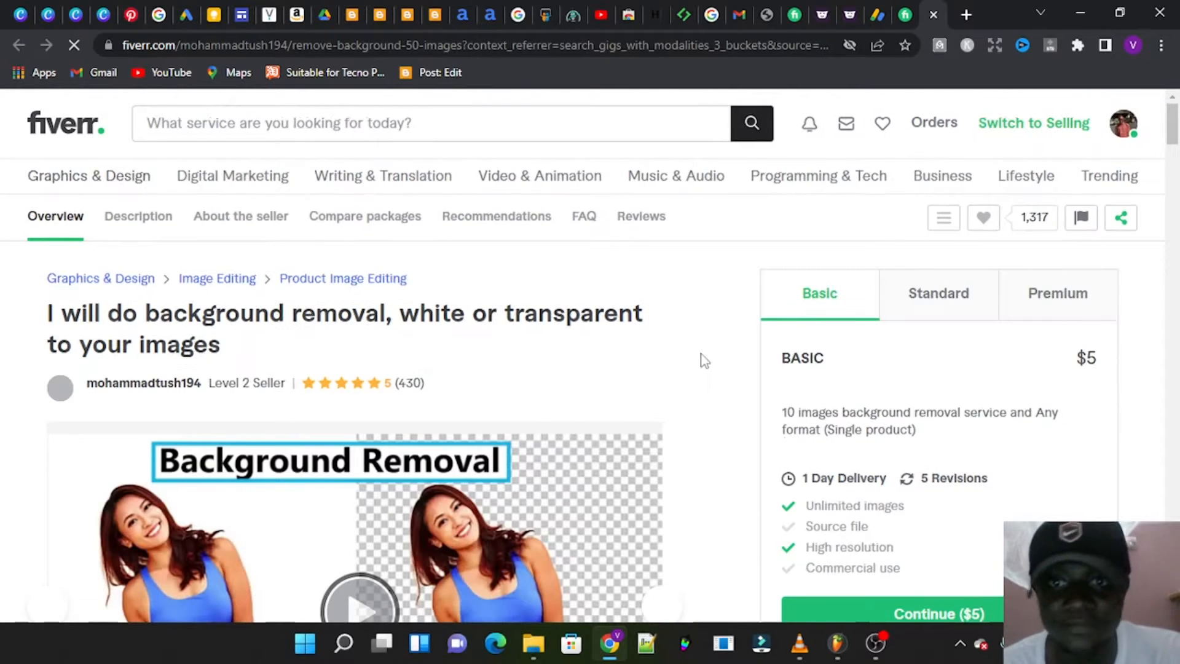
Step: Examine the reference gig's title, Basic package details and gallery images
scroll(701, 358, "down", 3)
scroll(705, 360, "up", 2)
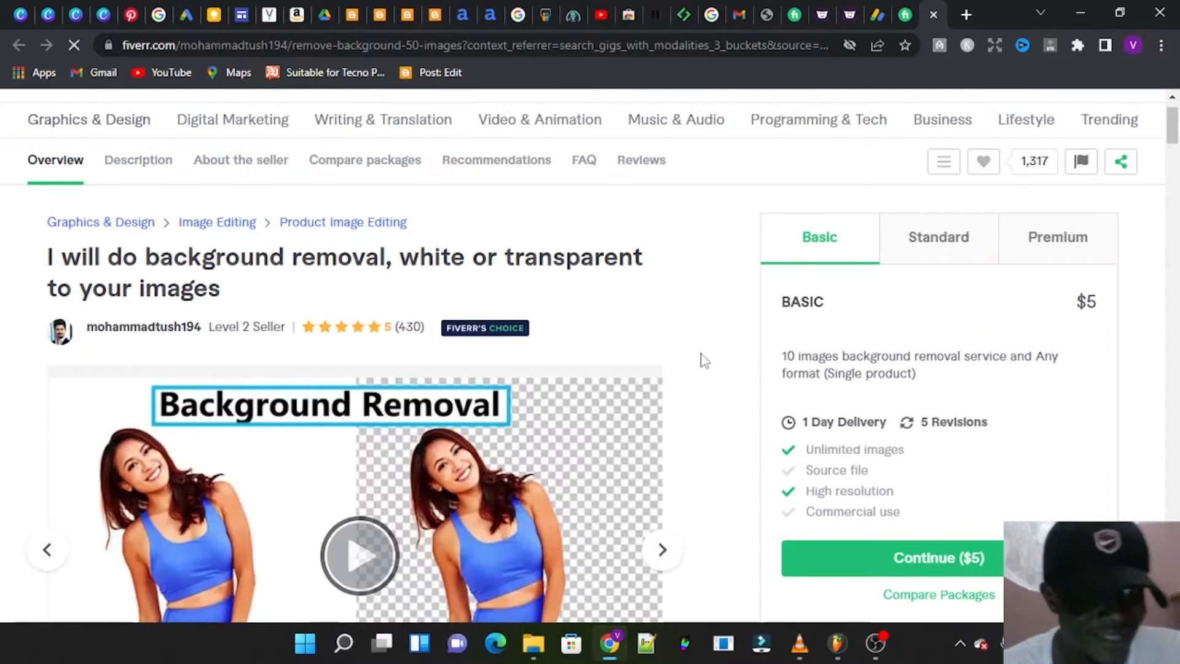
scroll(160, 335, "down", 3)
scroll(203, 344, "up", 3)
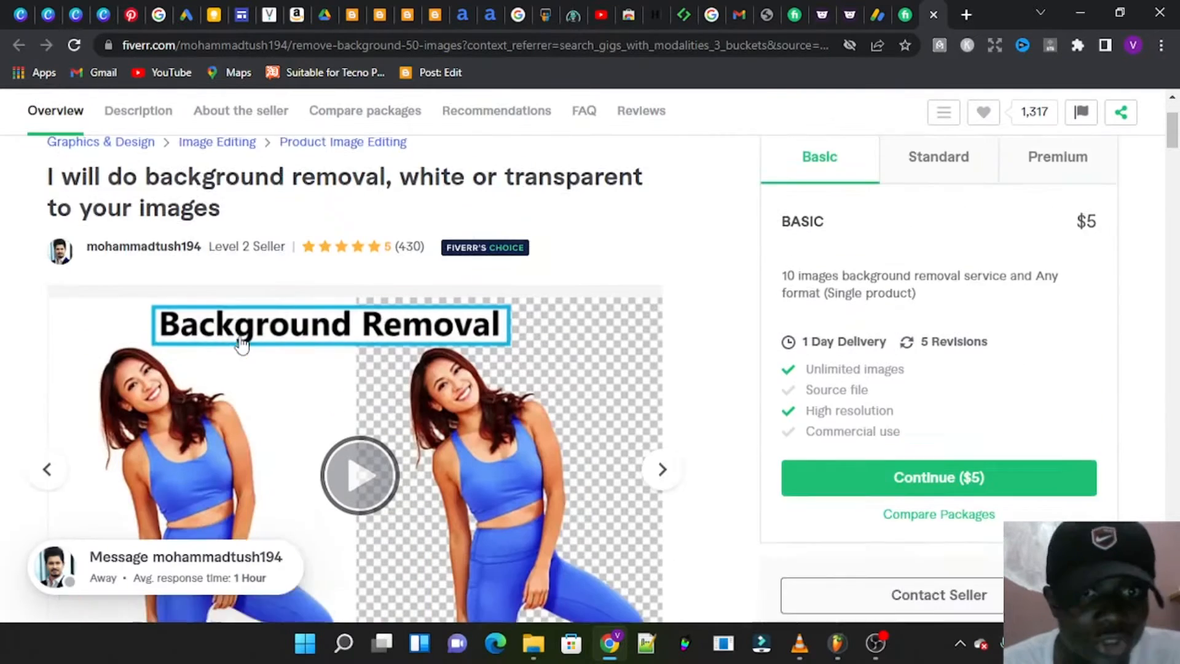
scroll(279, 406, "down", 1)
scroll(278, 405, "down", 3)
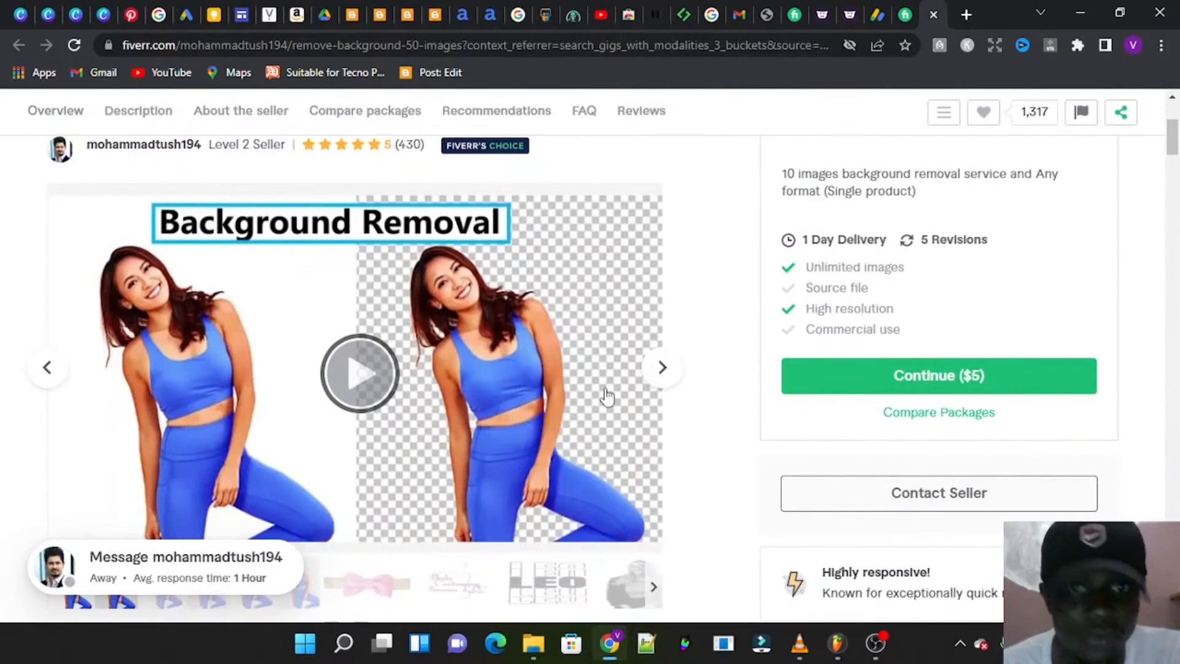
left_click(663, 367)
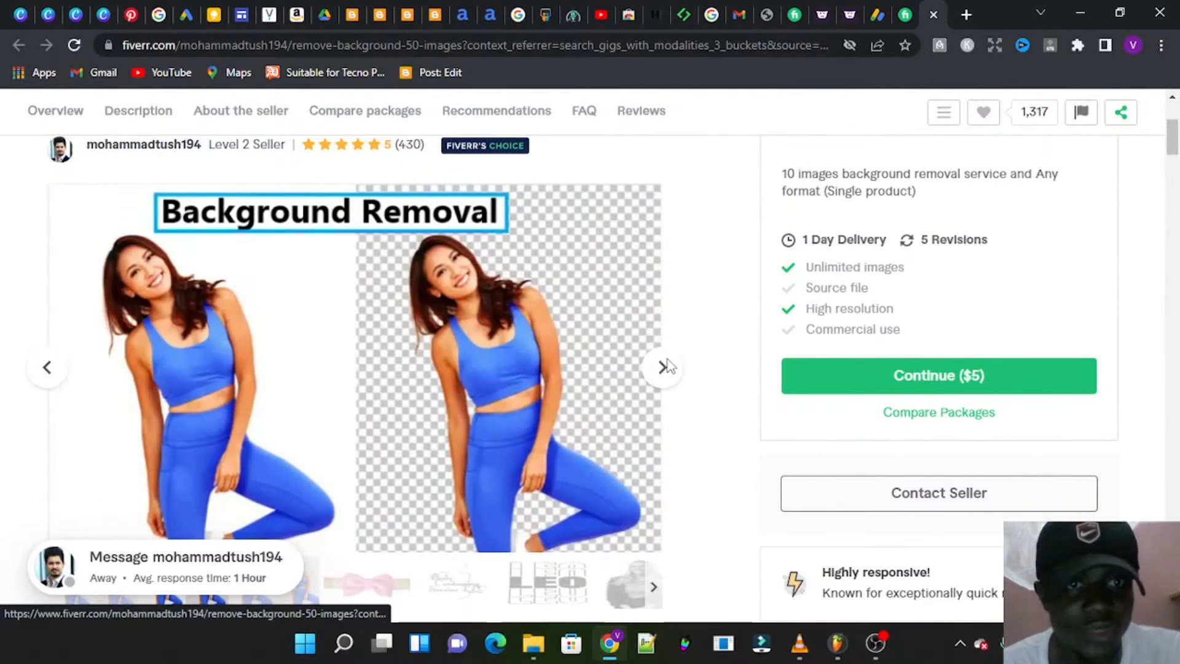
left_click(666, 366)
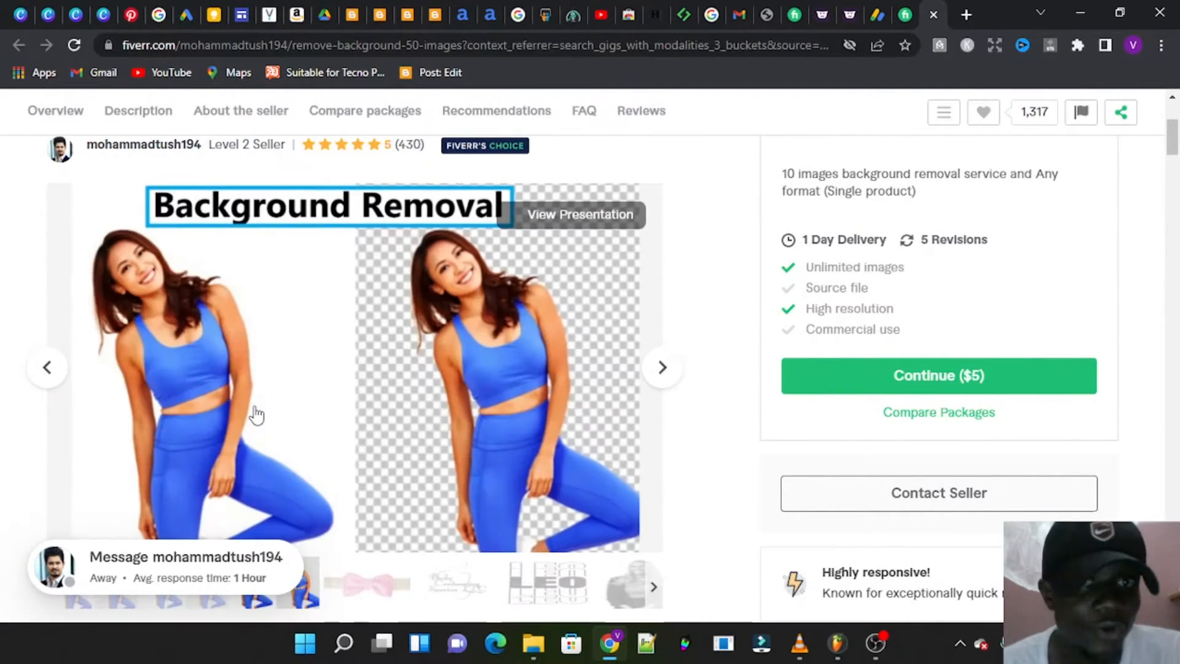
left_click(47, 369)
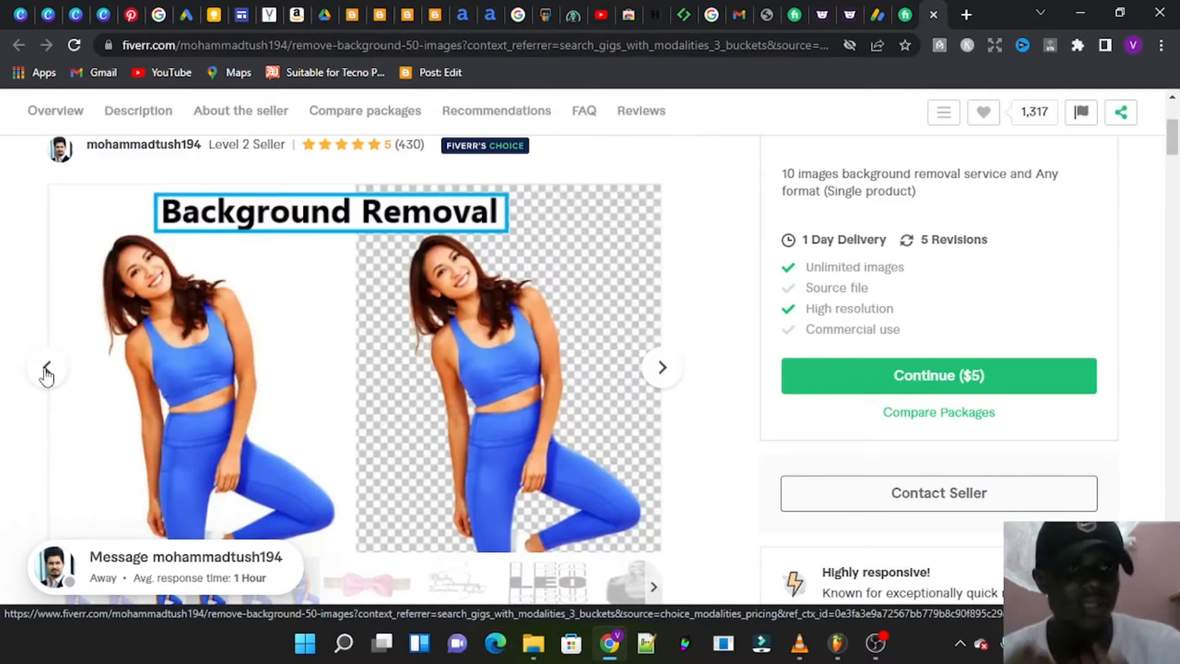
Step: Copy the reference gig's title text following "I will" and paste it into the new gig's title
scroll(256, 407, "up", 3)
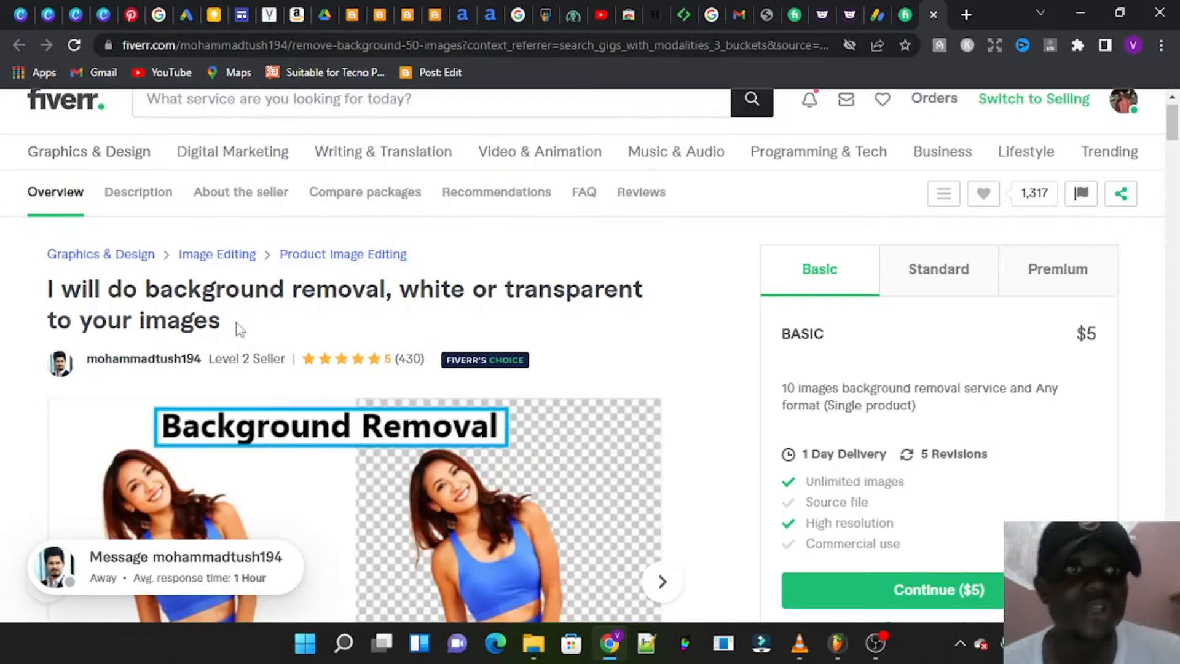
left_click_drag(227, 331, 113, 298)
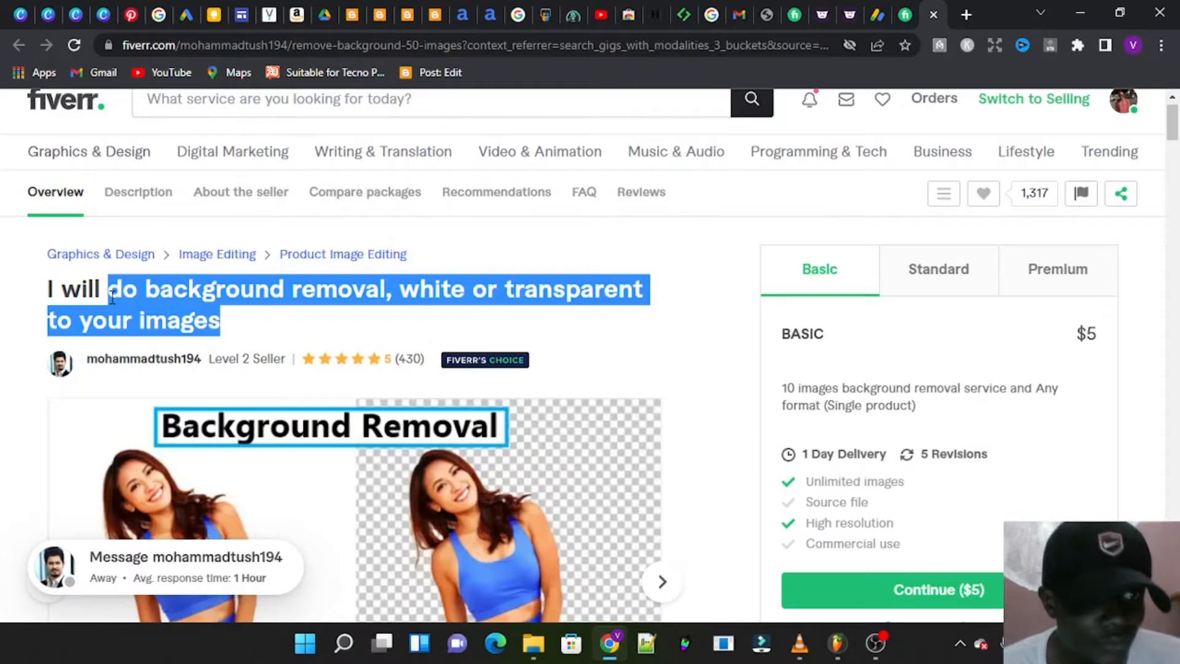
right_click(112, 298)
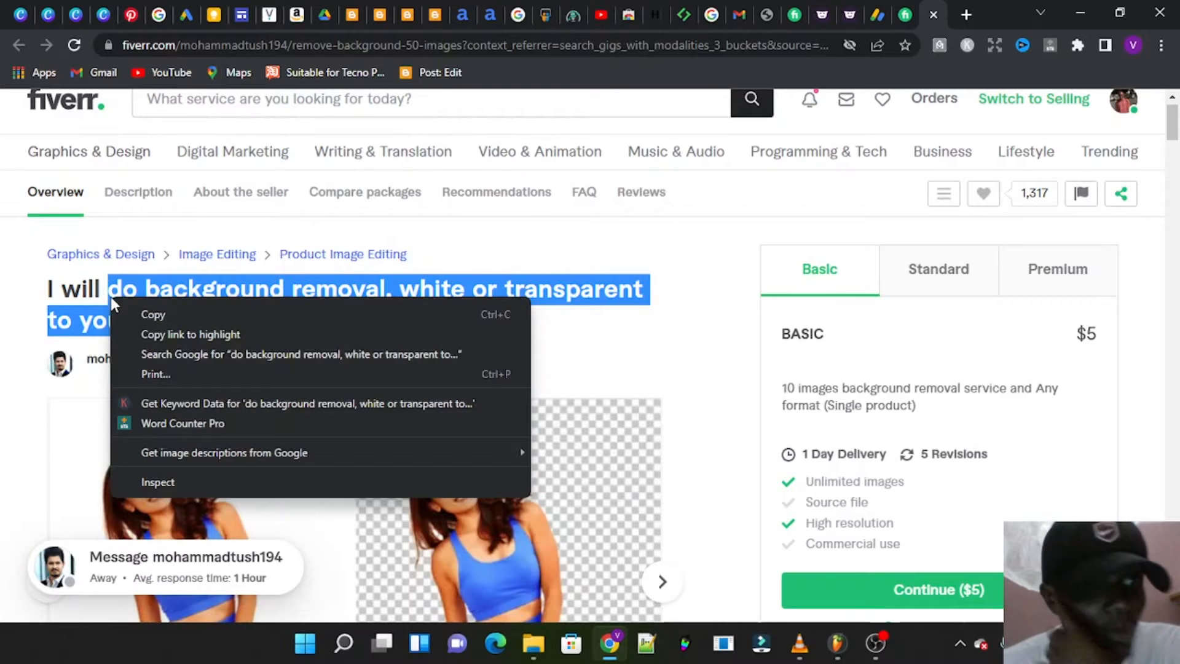
left_click(148, 314)
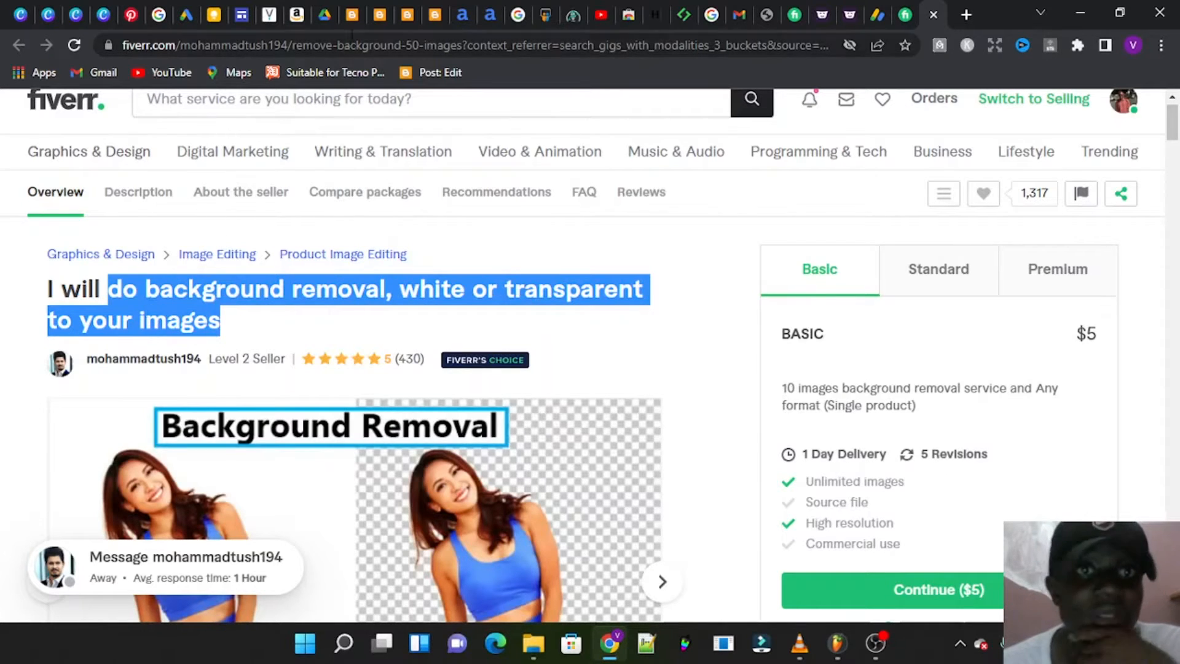
left_click(798, 13)
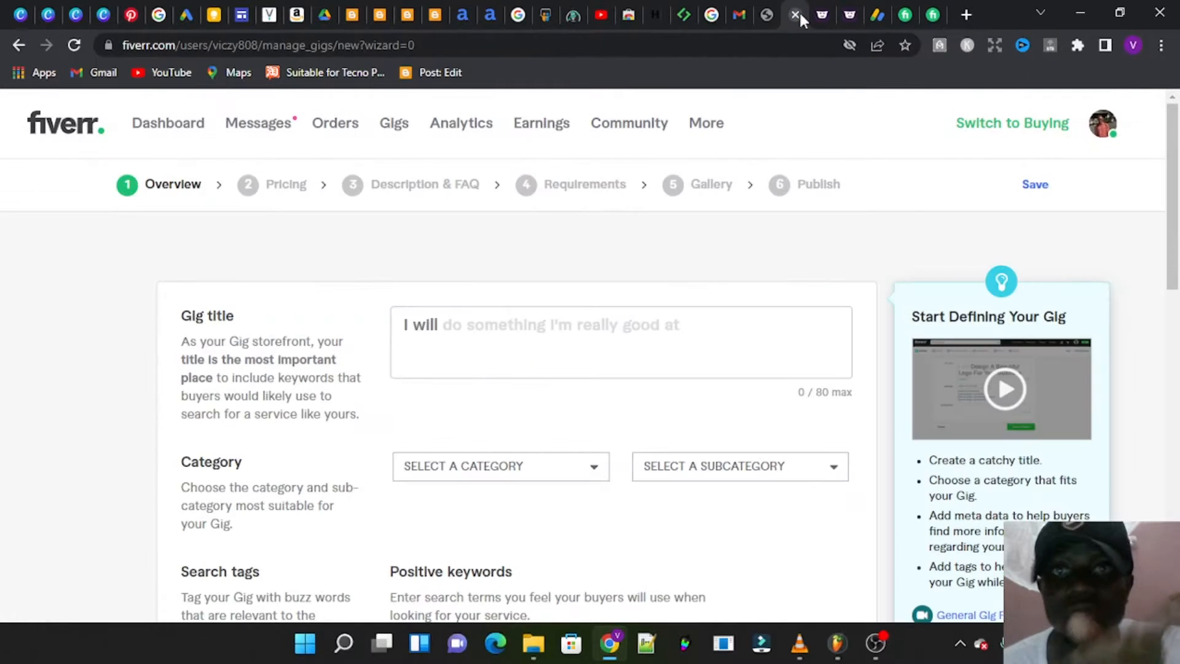
left_click(472, 328)
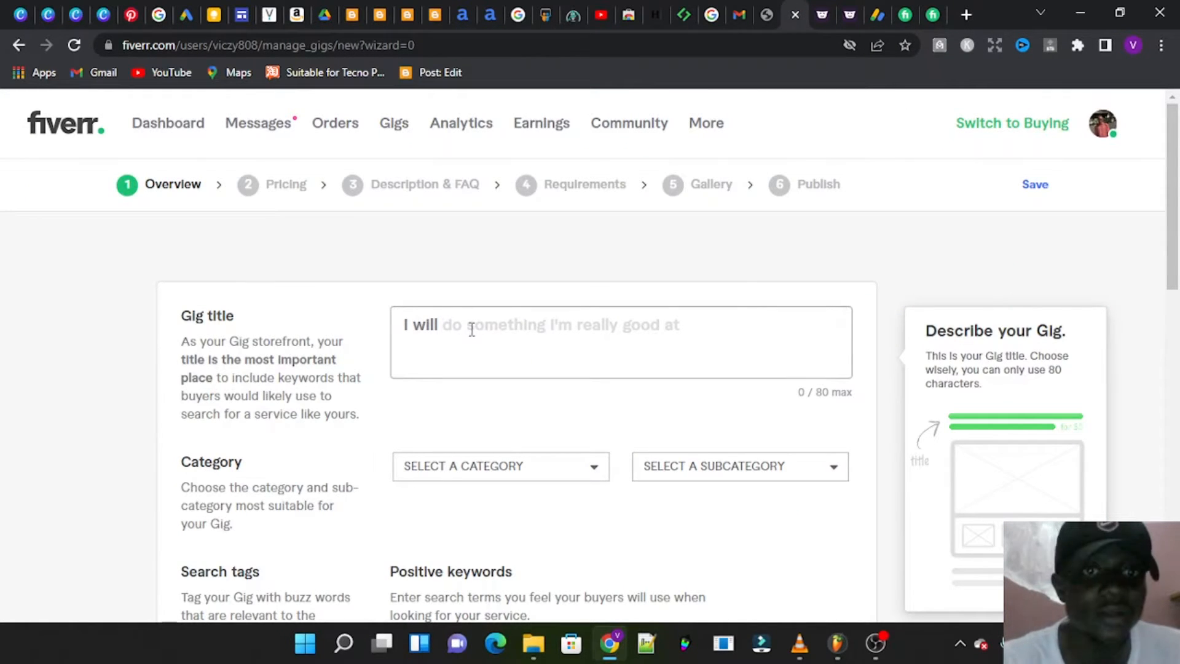
key("ctrl+v")
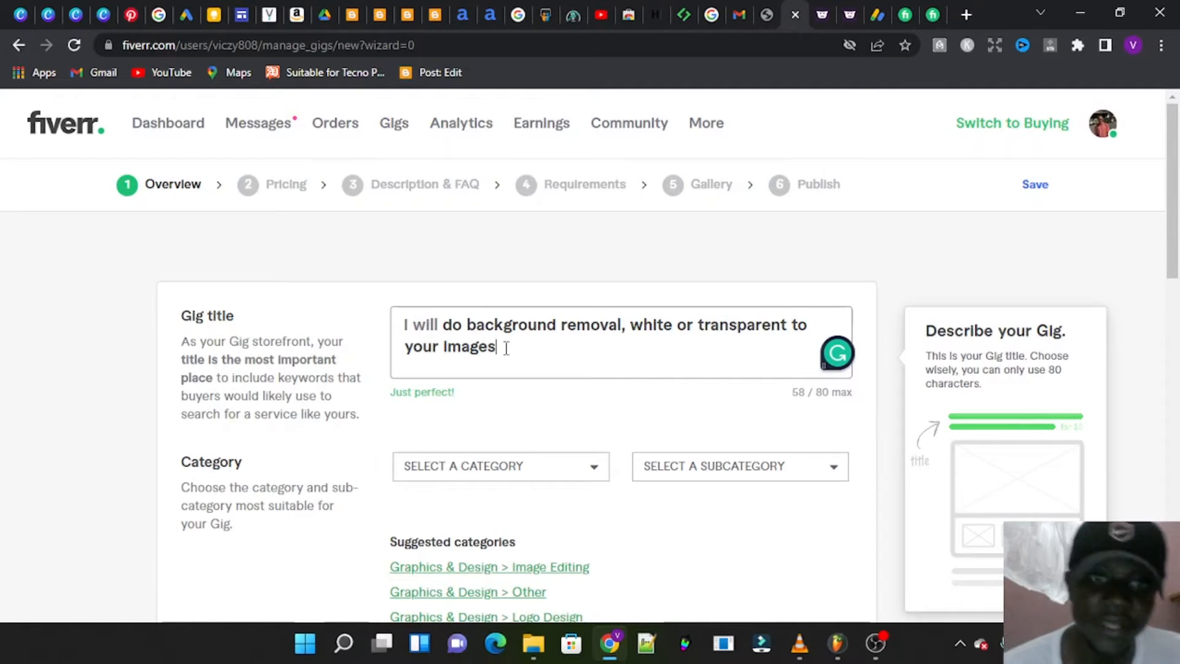
Step: Replace the word "images" at the end of the gig title with "photos"
type("/")
key("BackSpace")
key("BackSpace")
key("BackSpace")
key("BackSpace")
key("BackSpace")
key("BackSpace")
key("BackSpace")
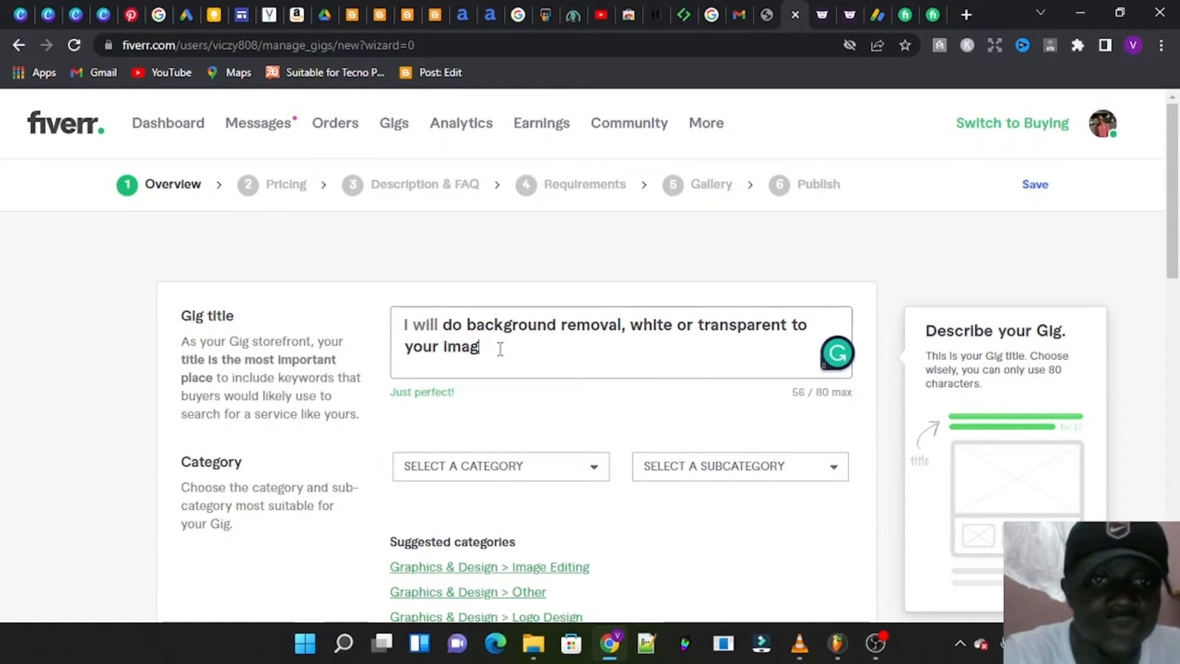
type("photos")
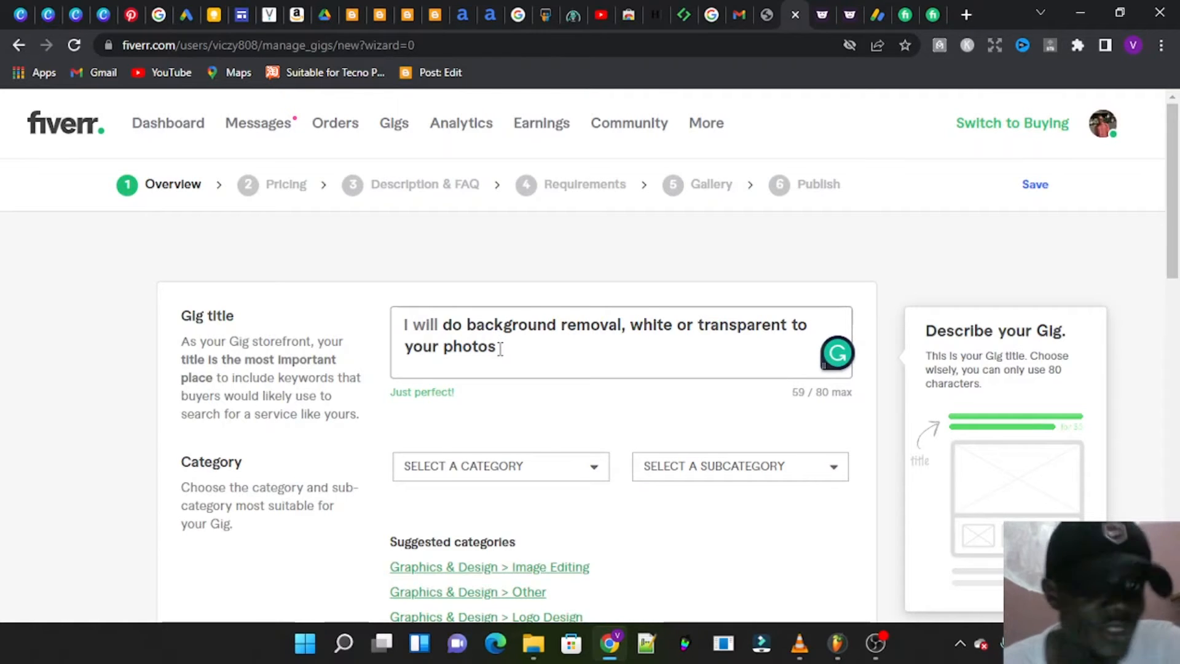
Step: Set the gig's category to Graphics & Design and its subcategory to Image Editing
scroll(500, 348, "down", 2)
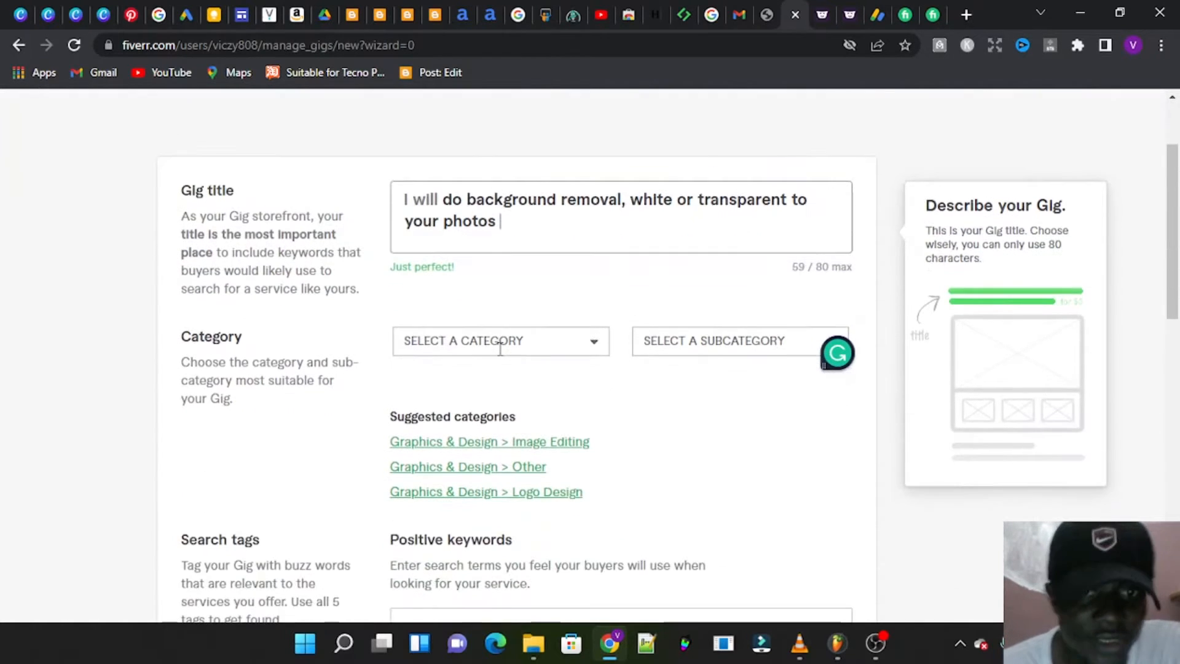
left_click(584, 355)
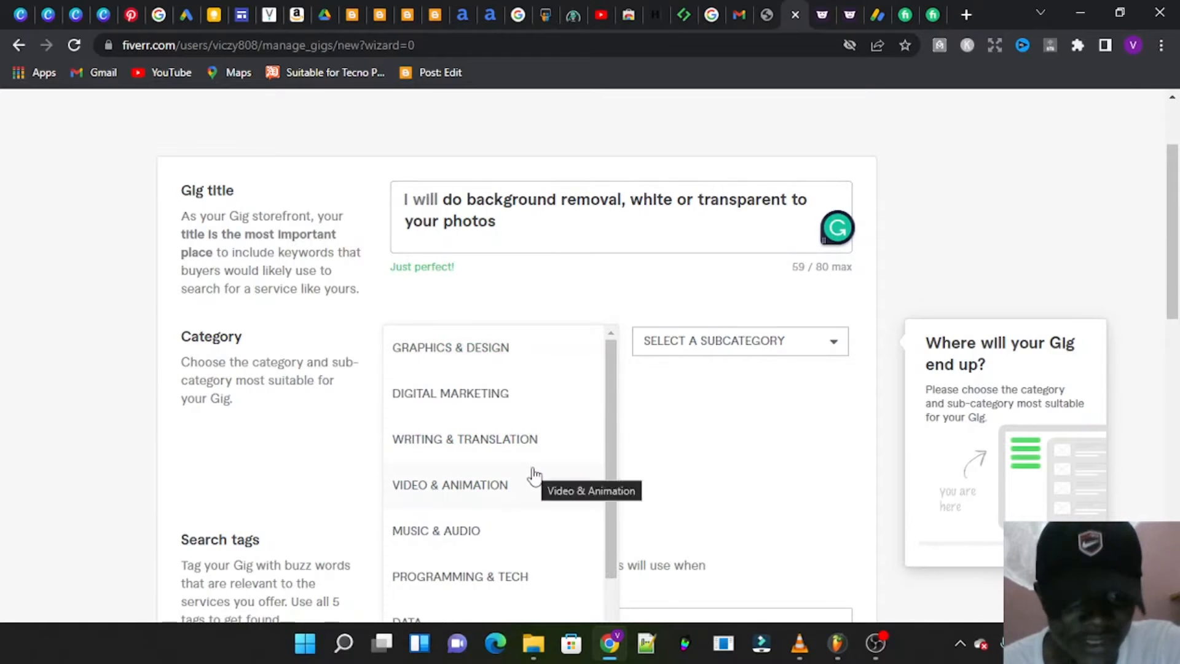
scroll(534, 475, "down", 1)
scroll(467, 376, "up", 1)
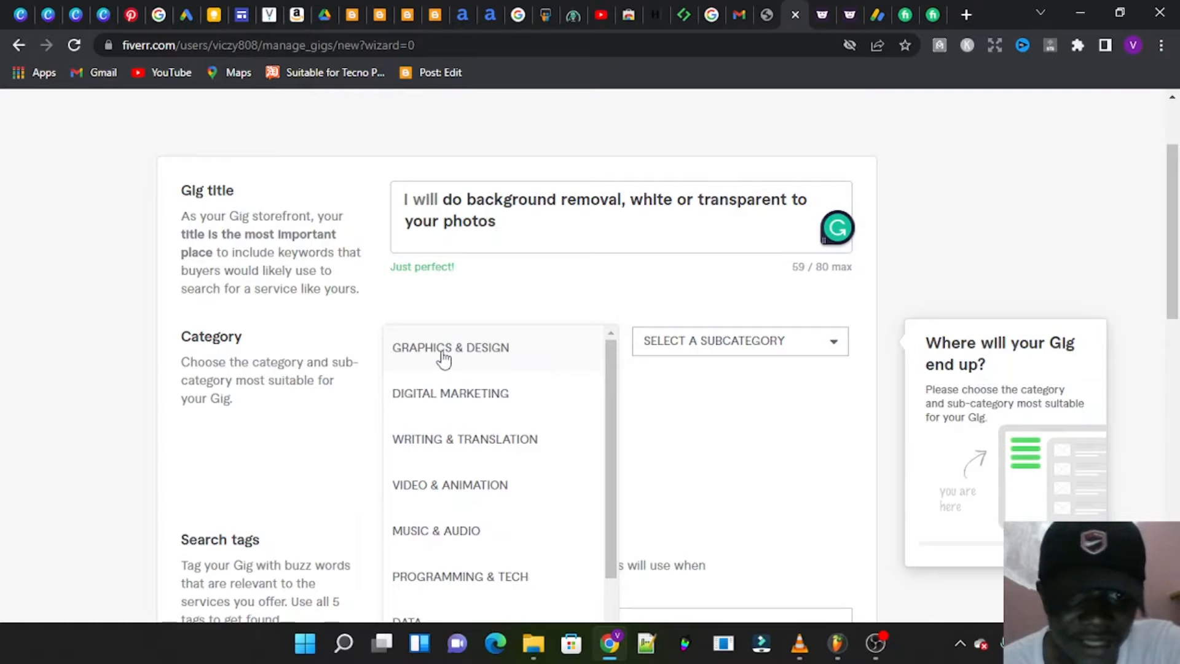
left_click(443, 357)
left_click(725, 343)
scroll(720, 448, "down", 4)
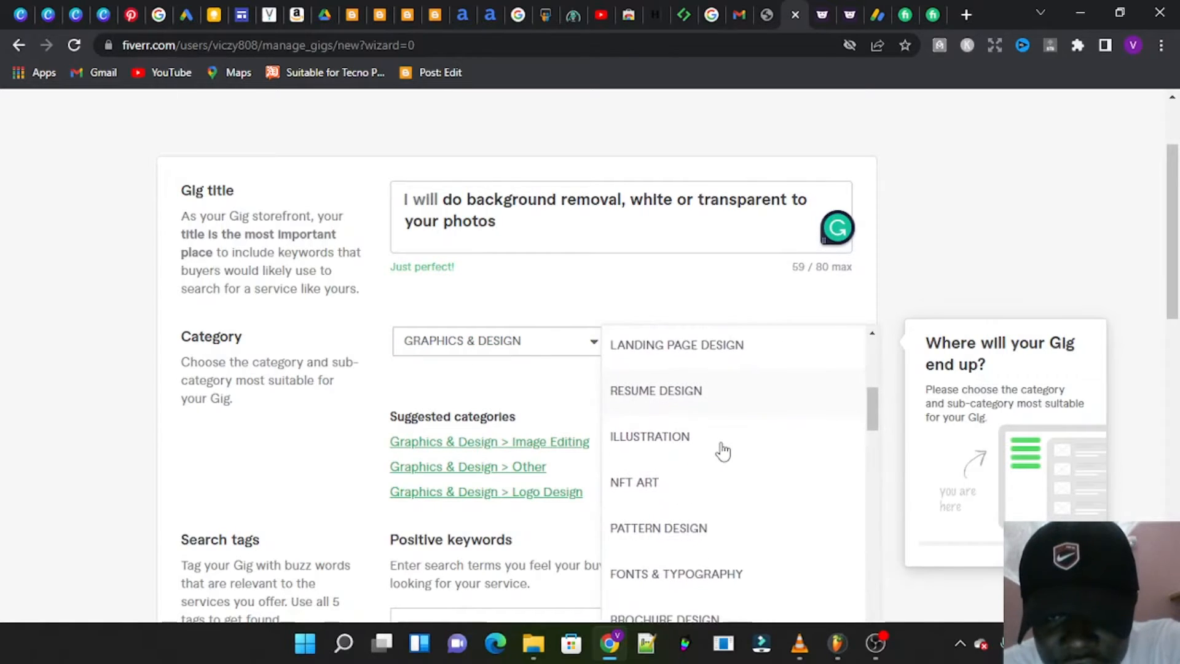
scroll(722, 452, "down", 5)
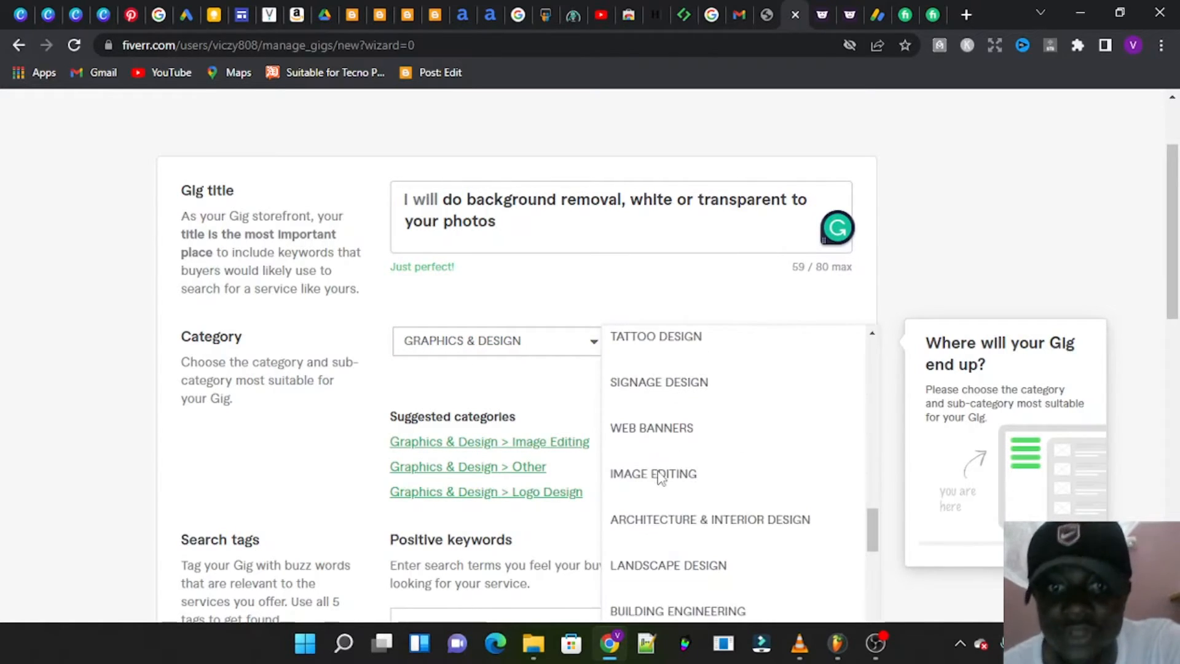
left_click(660, 476)
Step: Set the gig's service type to Product Image Editing
scroll(658, 476, "down", 4)
left_click(476, 280)
left_click(473, 340)
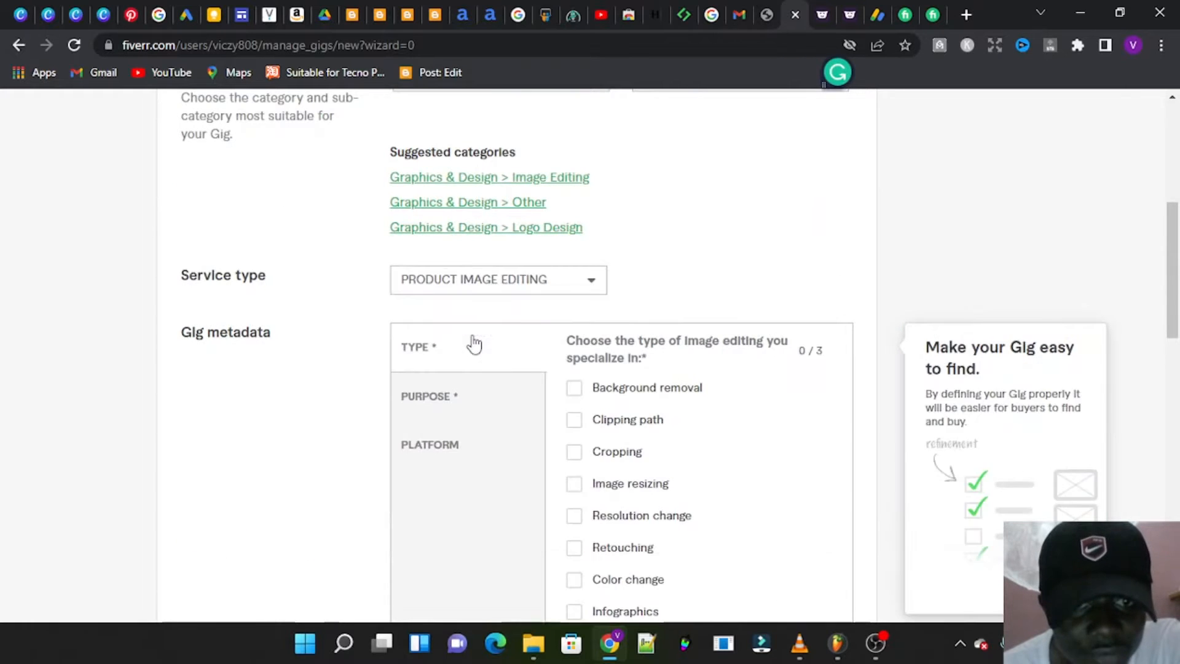
Step: Choose Background removal, Cropping and Color change as the image editing types in the gig metadata
scroll(729, 304, "down", 2)
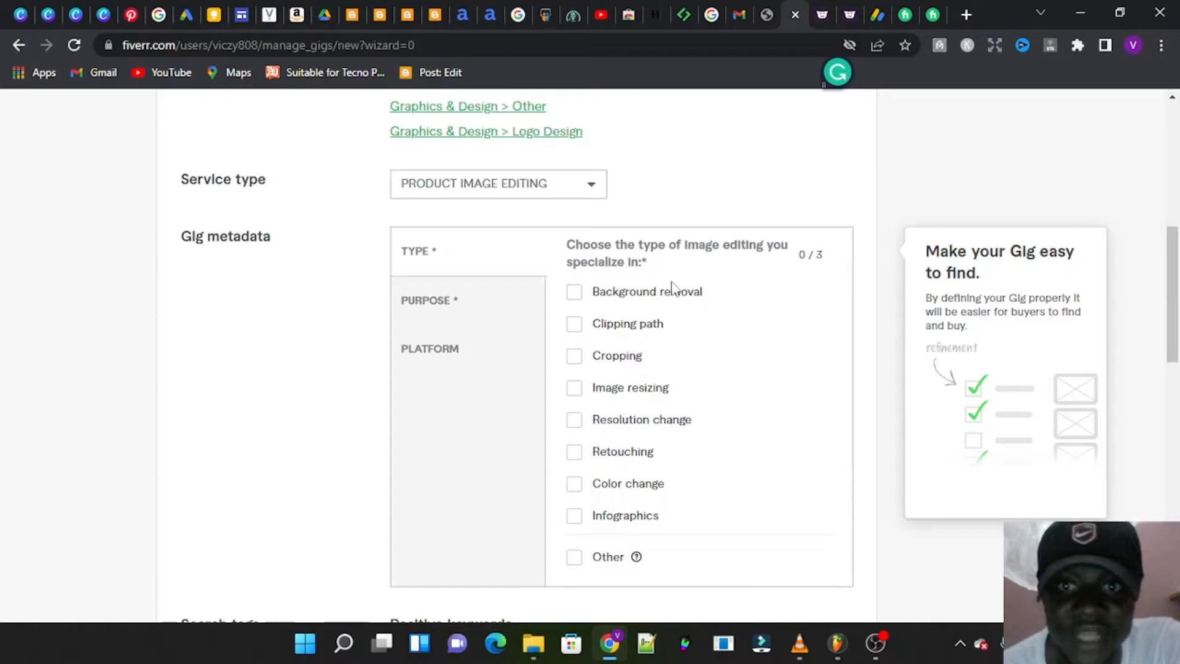
left_click(573, 294)
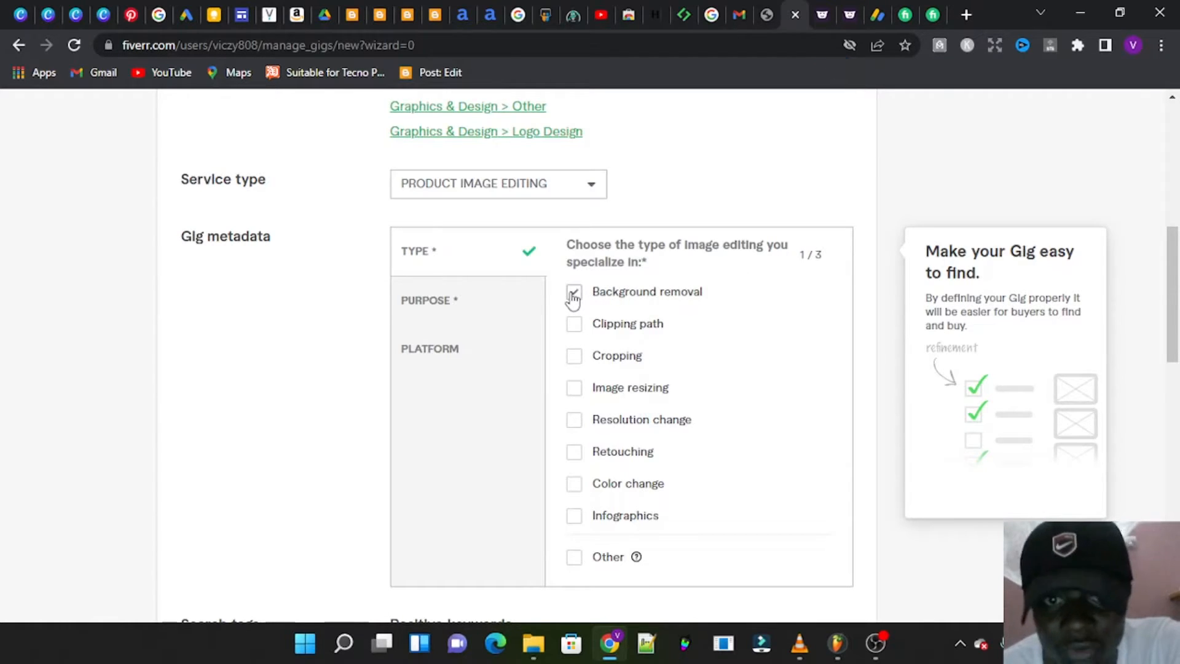
scroll(681, 389, "down", 1)
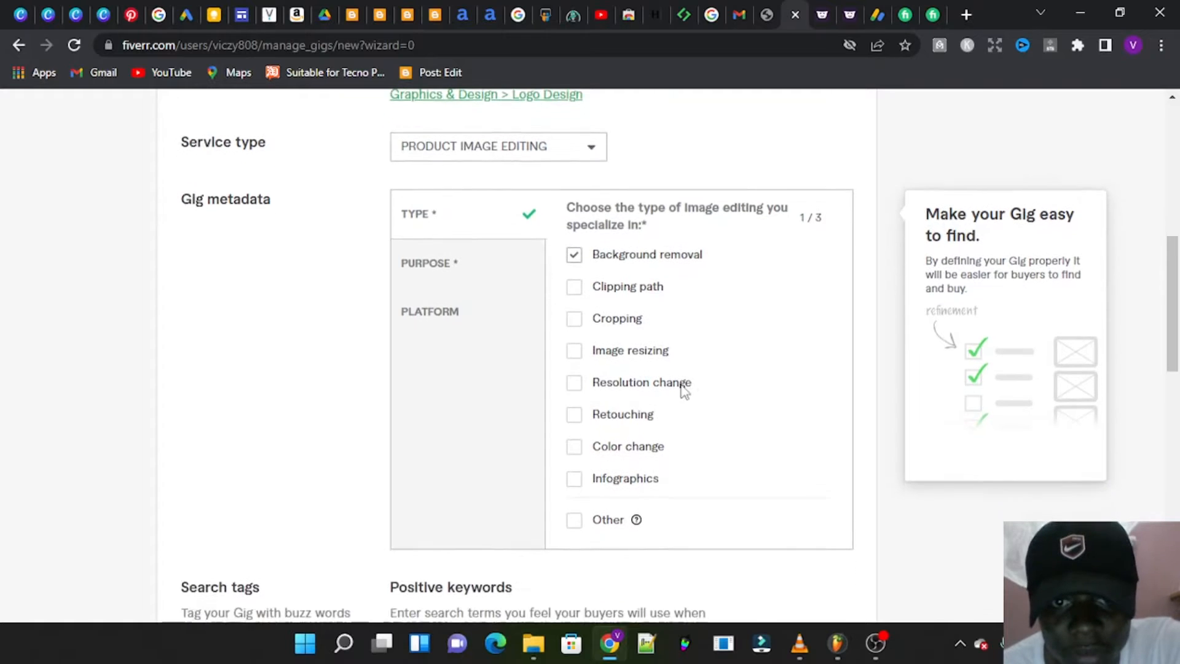
left_click(575, 316)
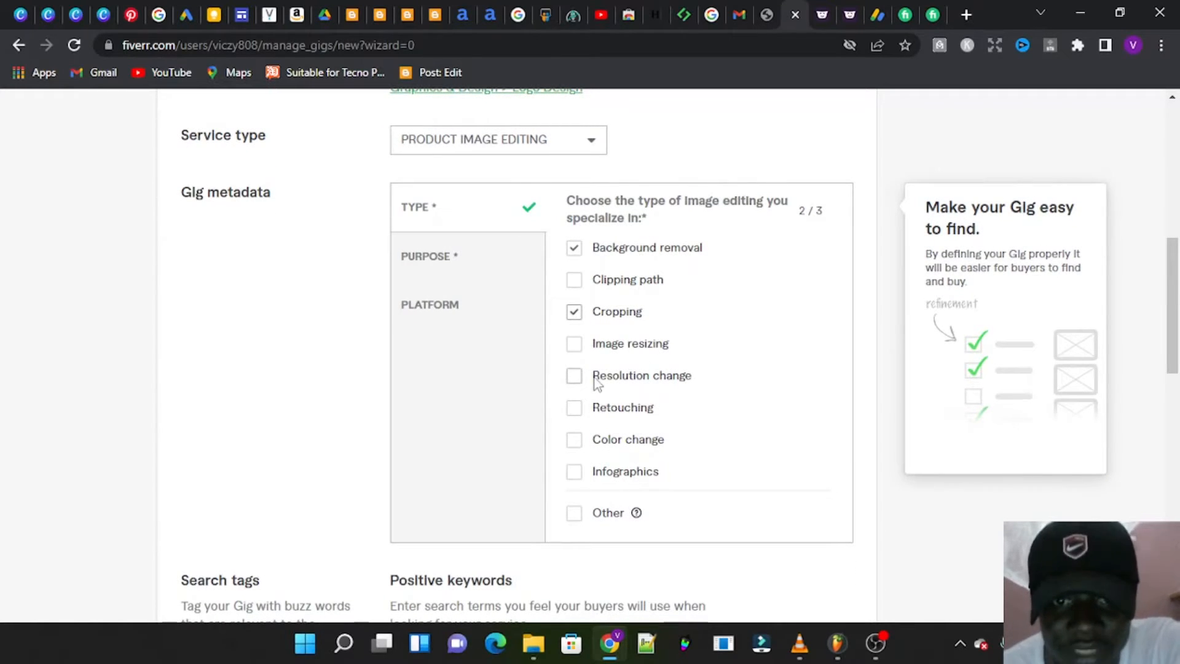
left_click(575, 442)
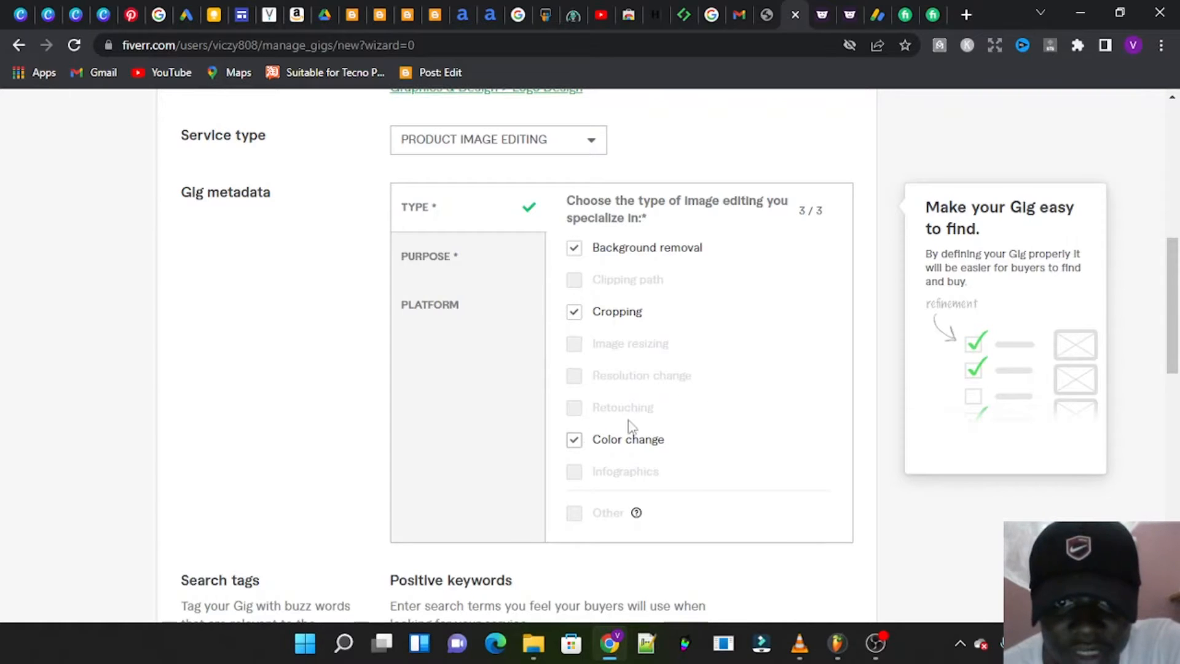
left_click(569, 442)
left_click(569, 443)
Step: Add "background removal" and "edit photo" as the first positive keywords in the search tags
scroll(467, 405, "down", 5)
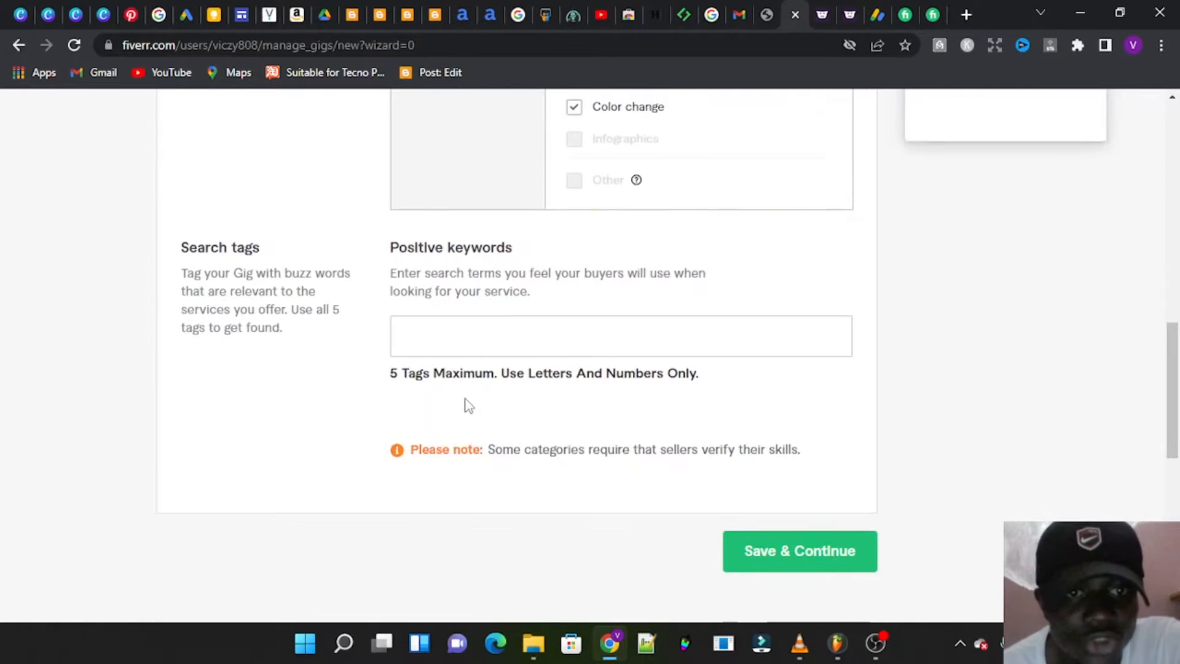
left_click(418, 333)
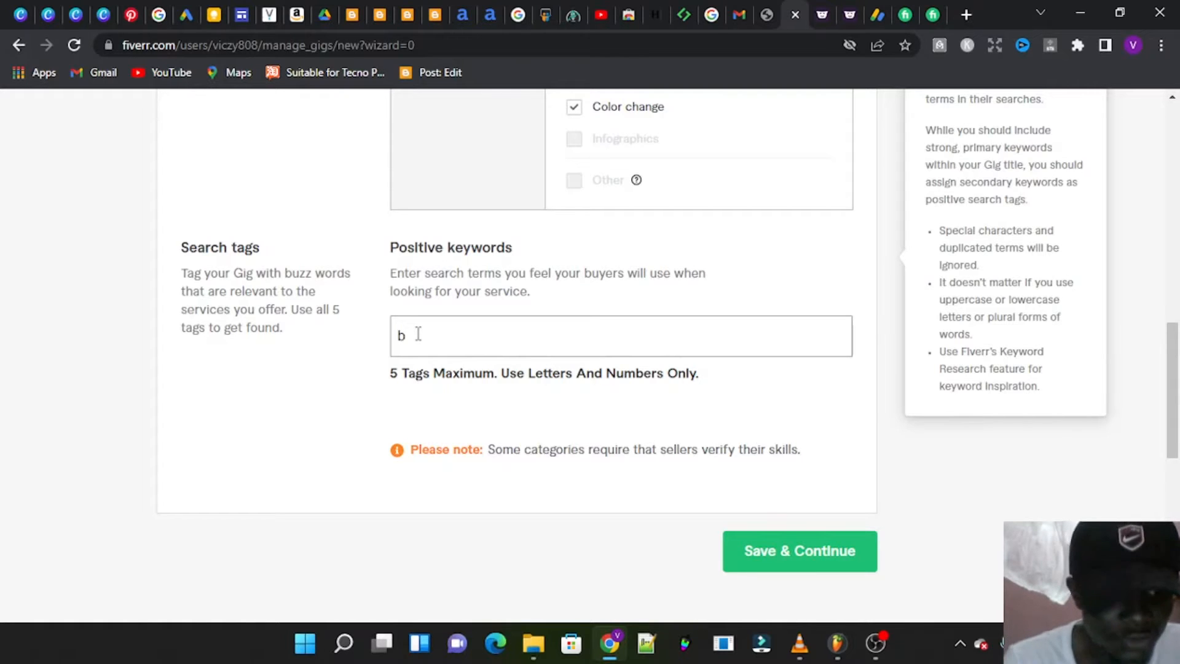
type("ack")
left_click(472, 499)
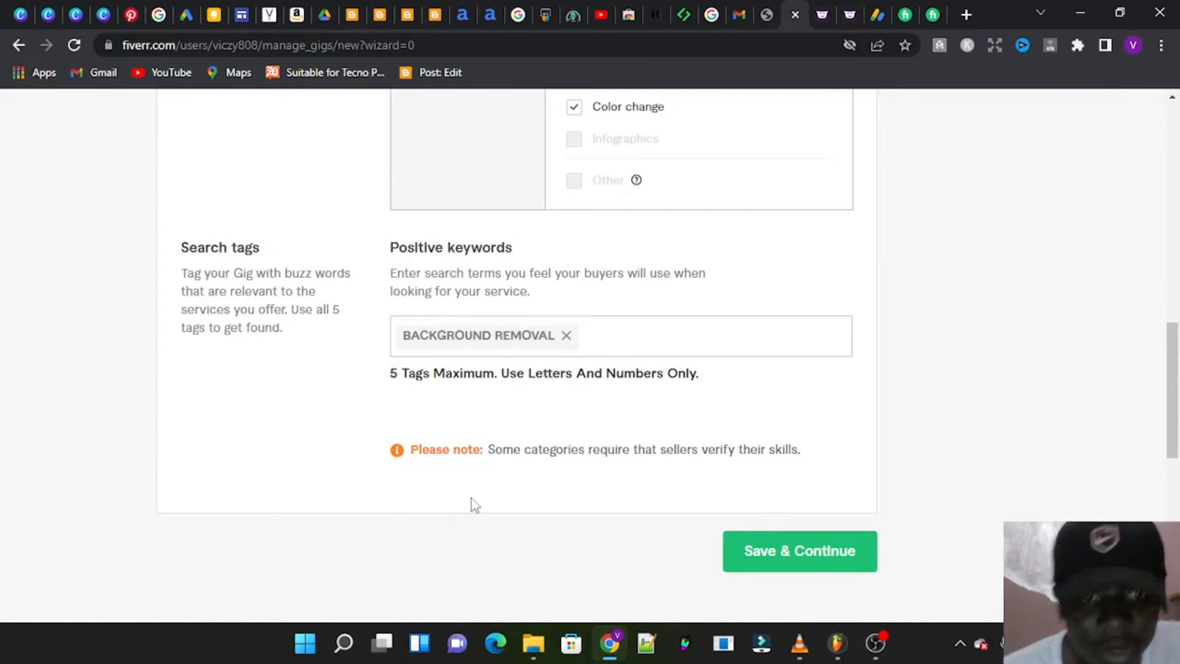
left_click(590, 342)
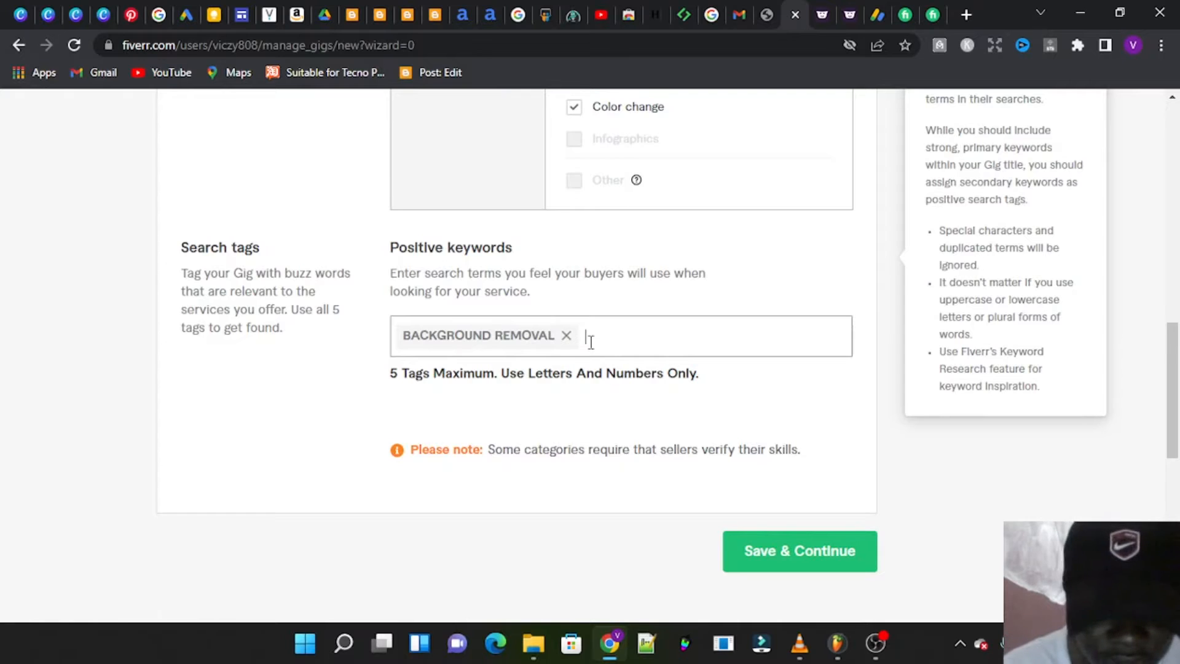
type("photo")
left_click(625, 459)
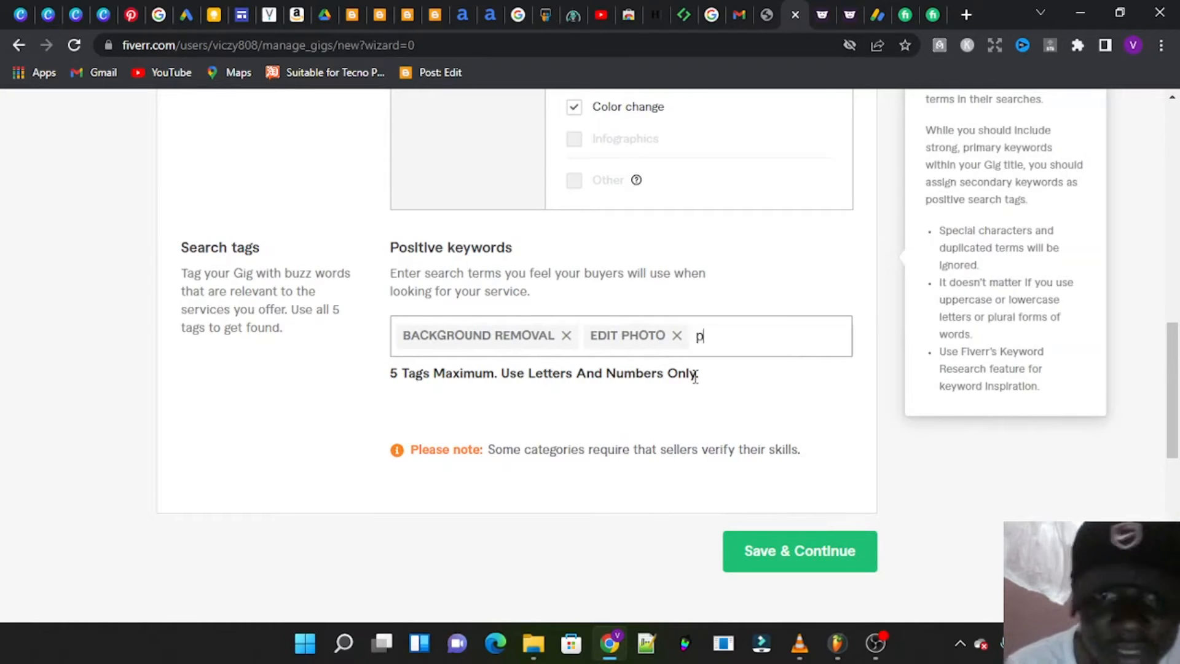
Step: Complete the five search tags with "photo edit", a second "background removal" and "image editing"
type("ph")
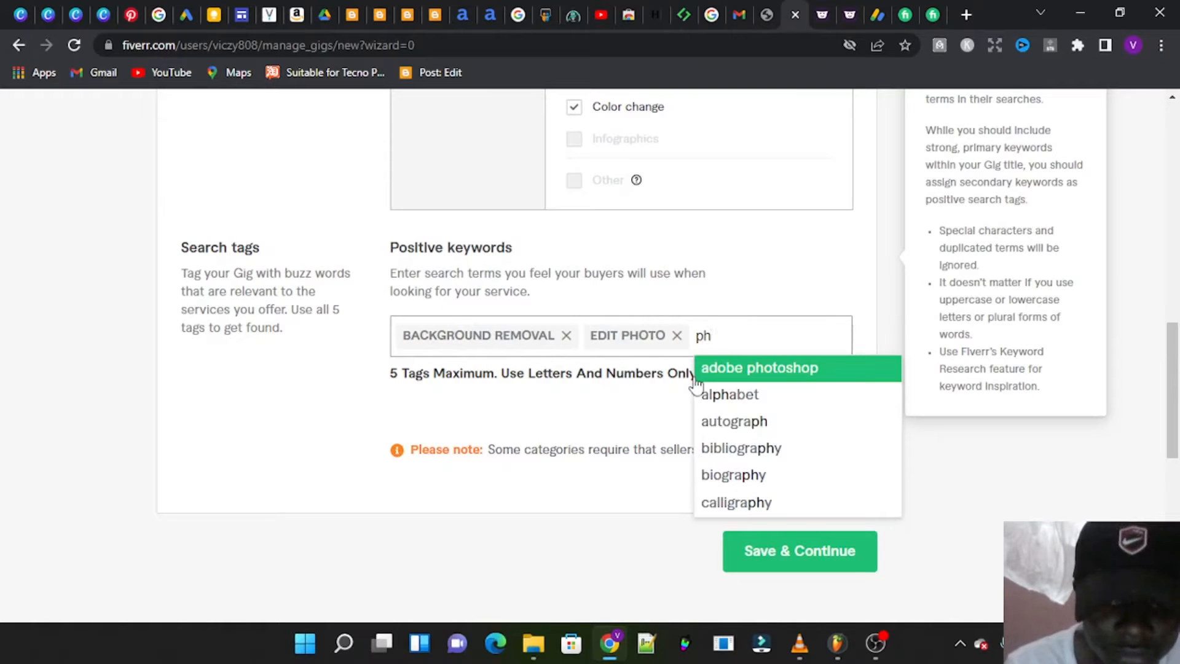
type("oto")
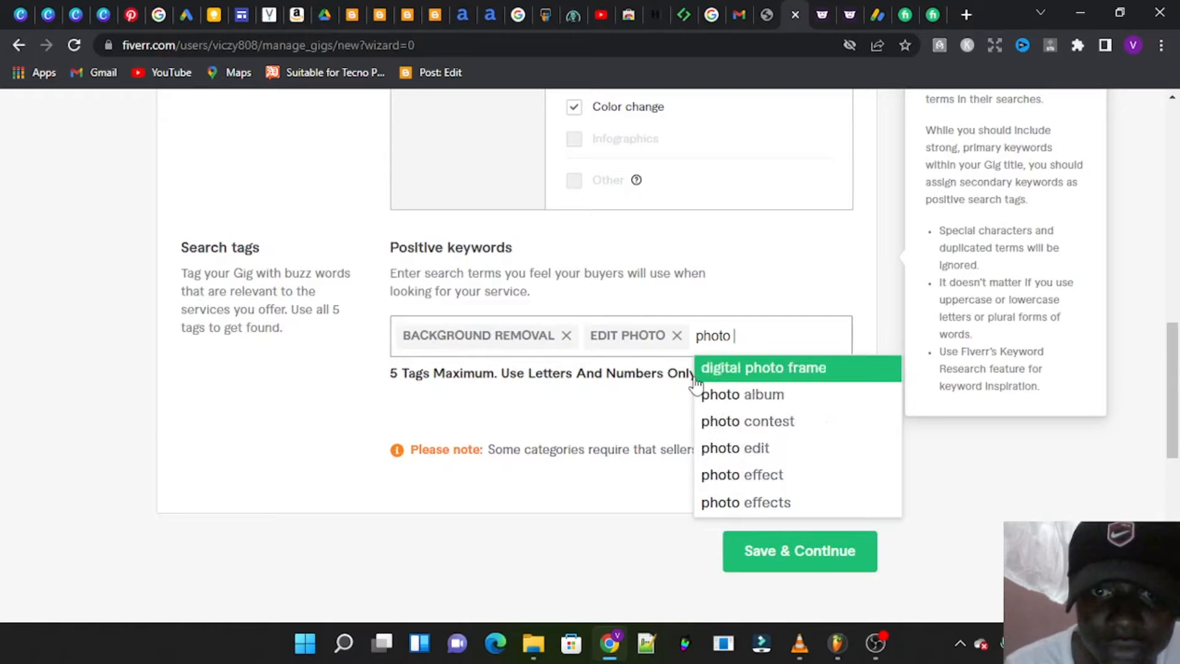
left_click(752, 447)
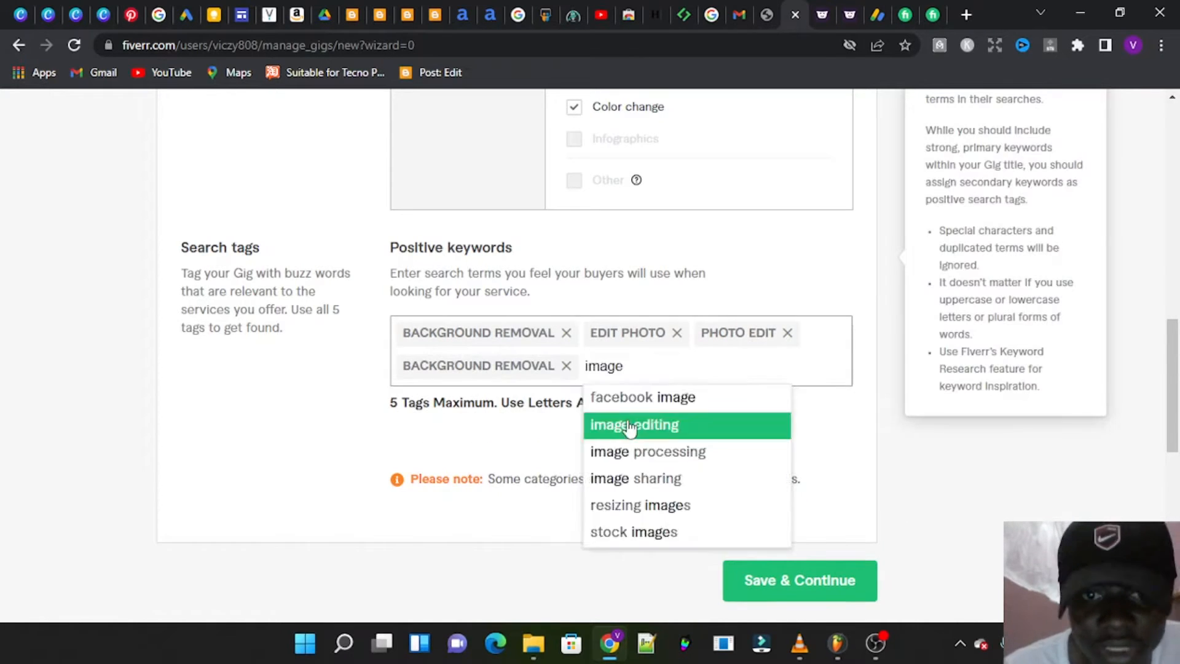
left_click(599, 424)
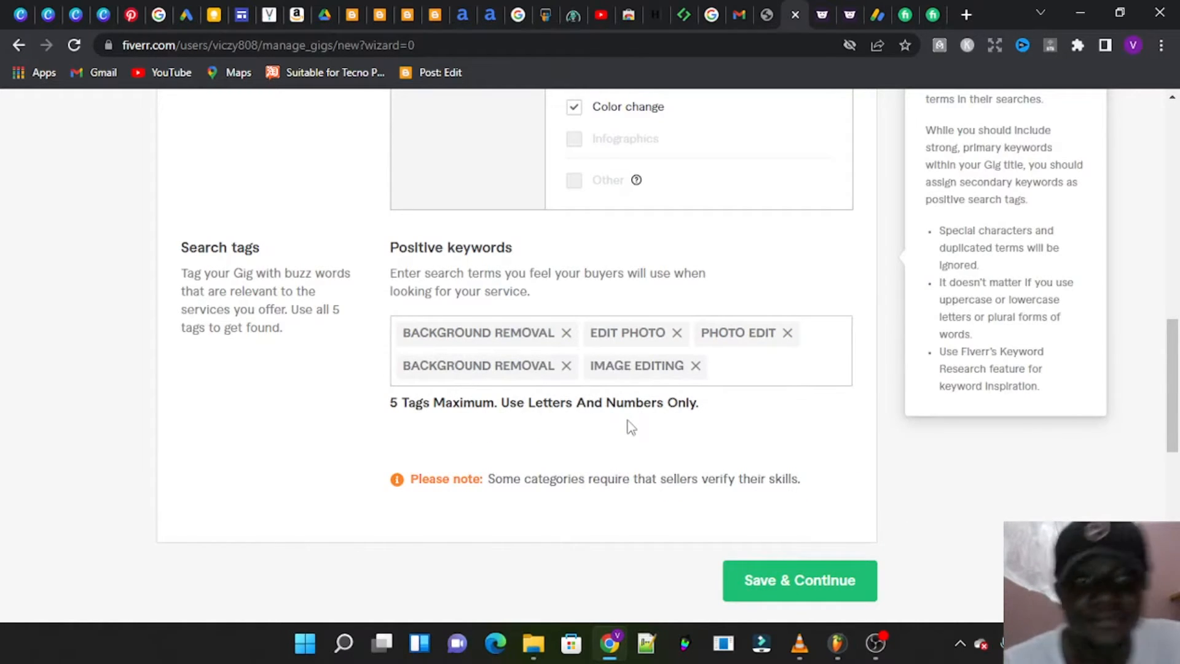
Step: Review the filled-in metadata and search tags, and try to save the overview
scroll(630, 426, "down", 2)
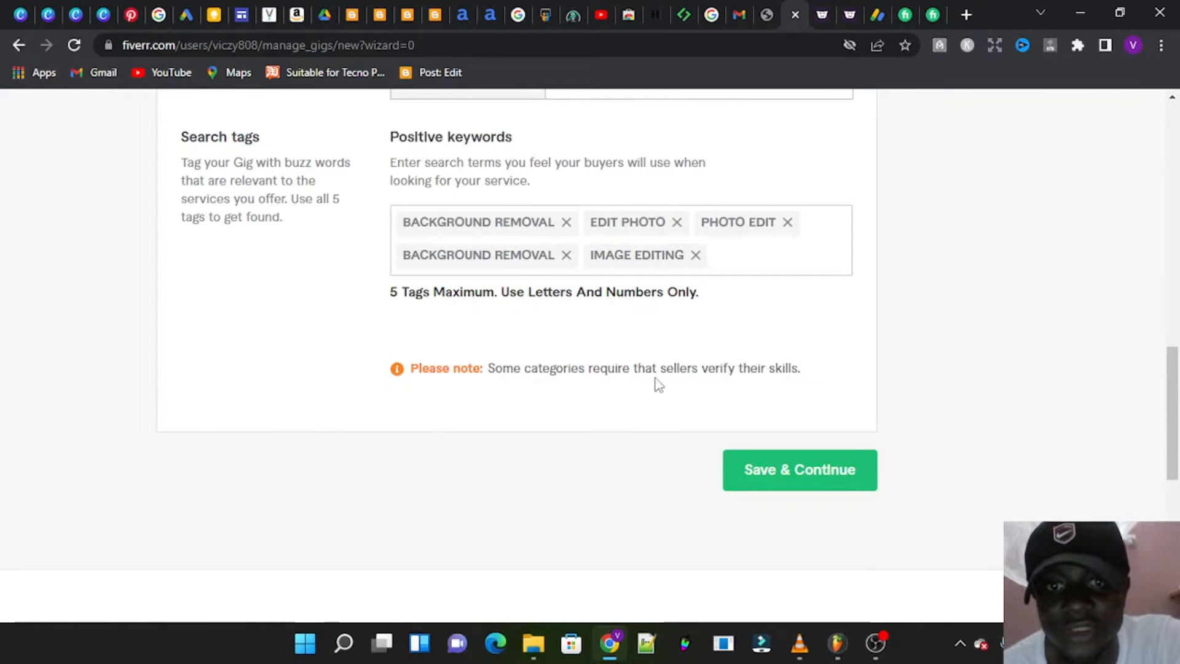
scroll(623, 409, "up", 8)
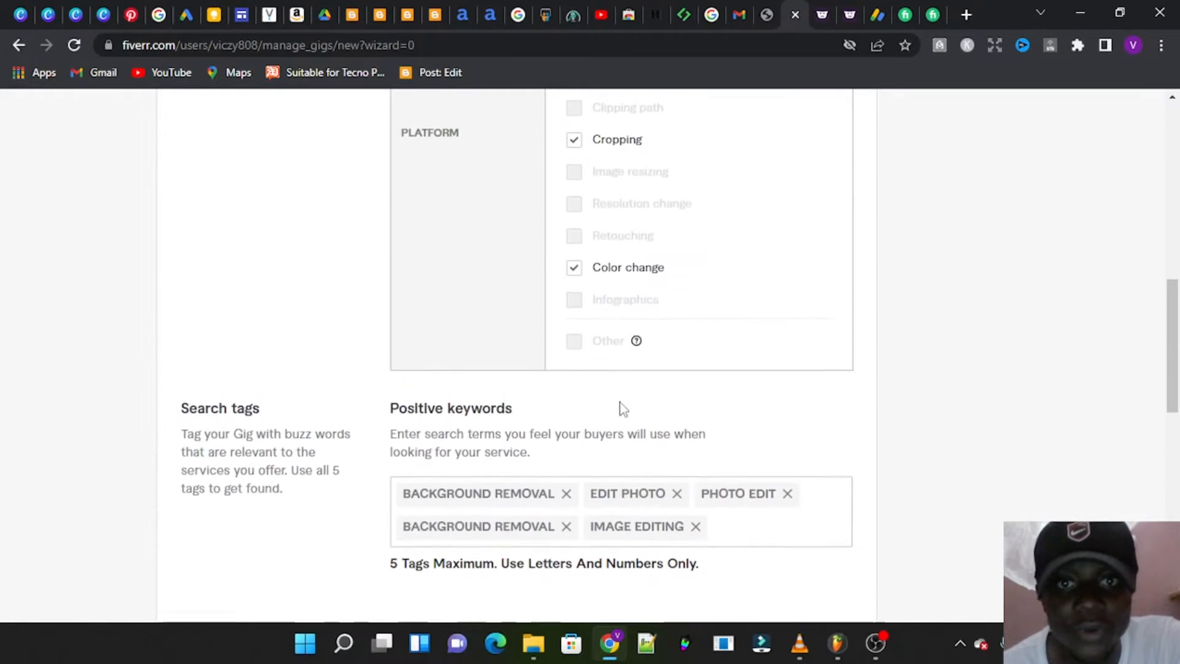
scroll(622, 408, "down", 5)
scroll(623, 408, "down", 2)
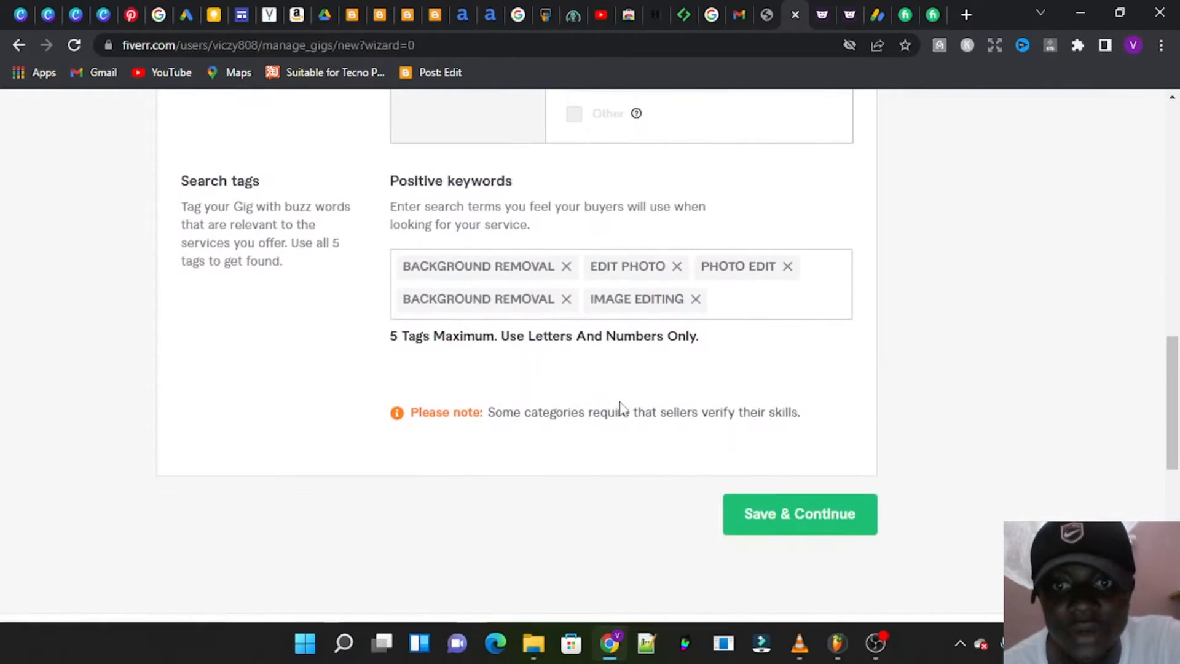
scroll(786, 517, "up", 4)
scroll(782, 519, "up", 5)
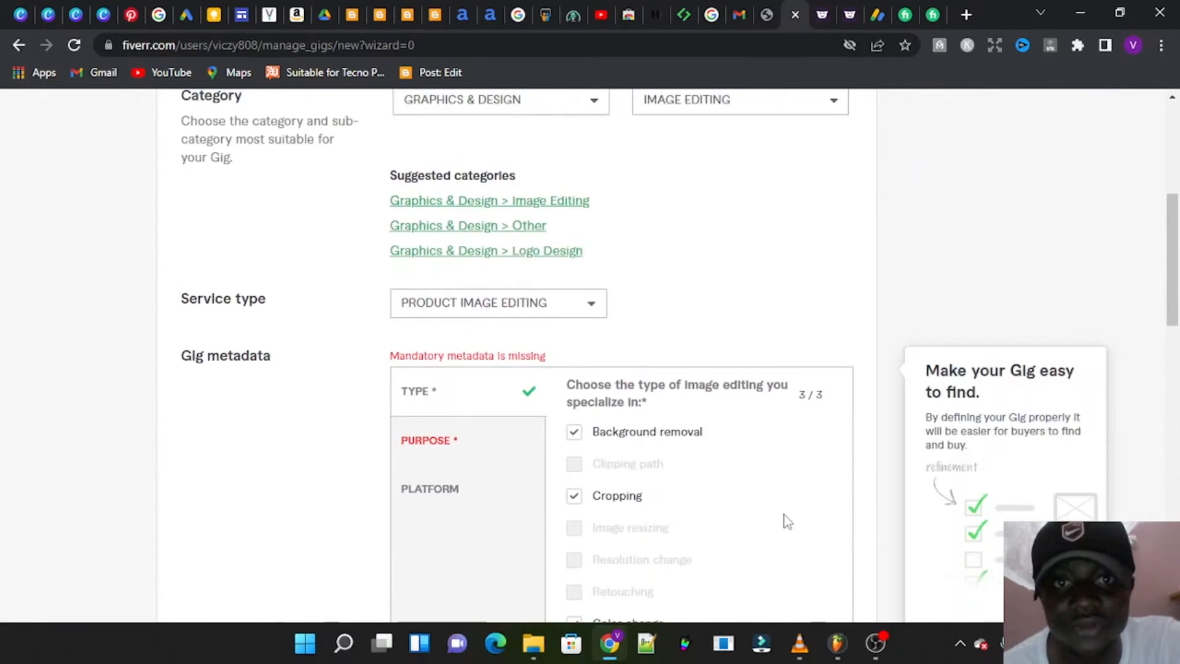
Step: Choose Social media as the purpose in the gig metadata
scroll(782, 519, "down", 1)
left_click(442, 360)
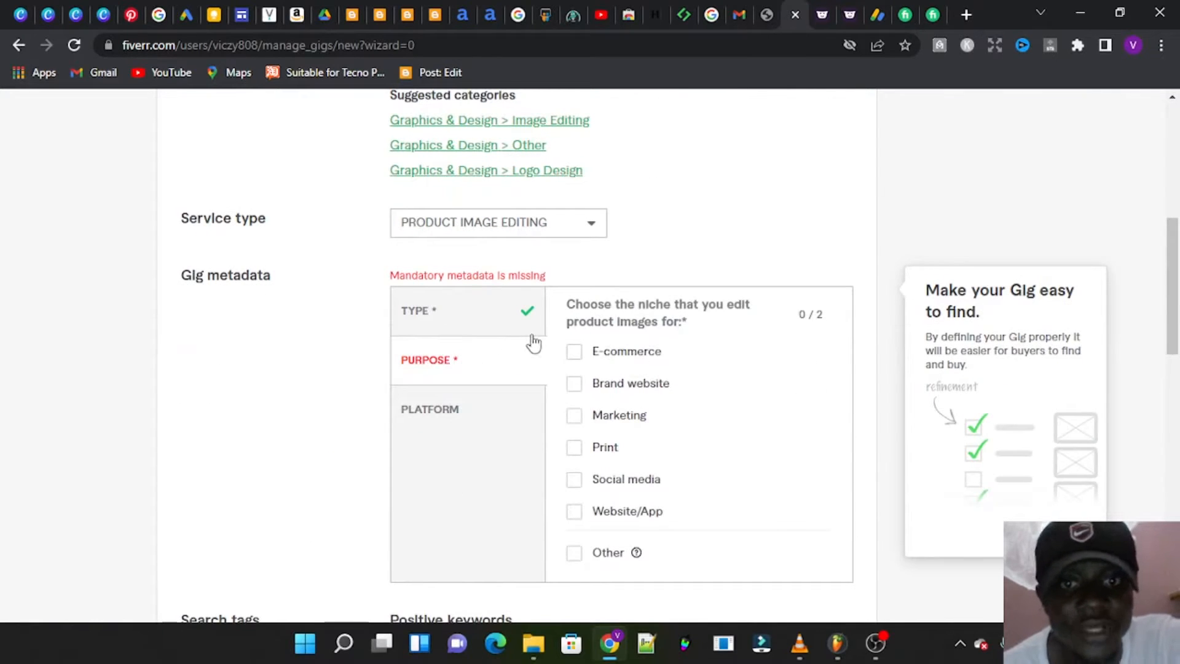
scroll(531, 341, "down", 2)
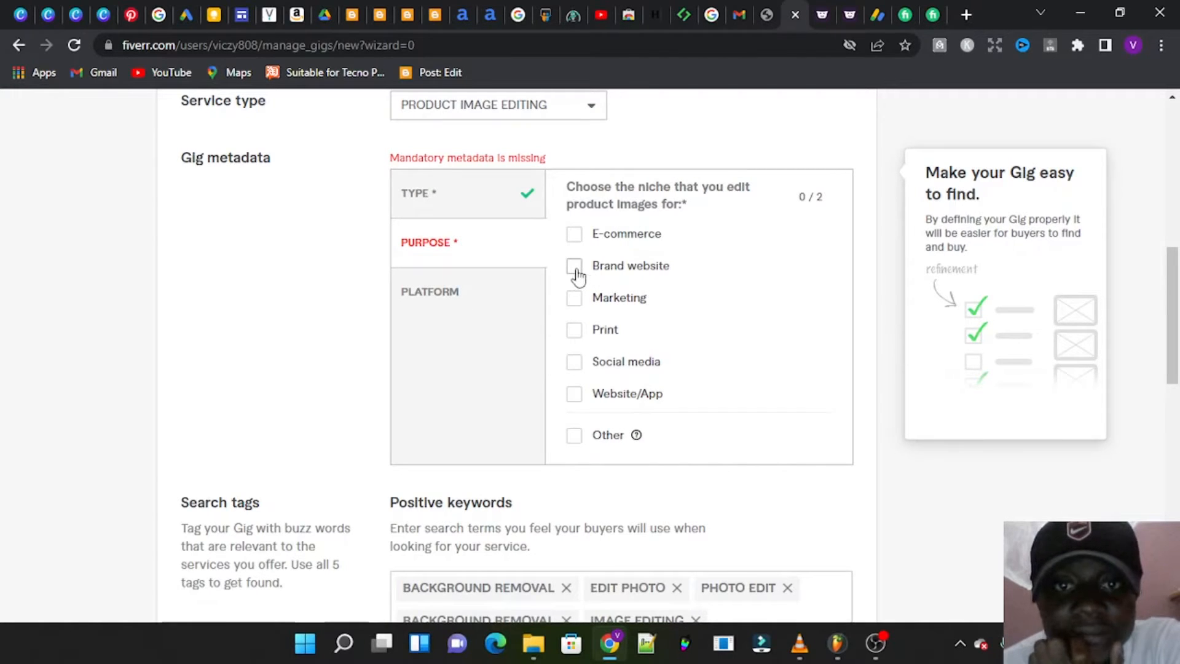
scroll(574, 275, "down", 1)
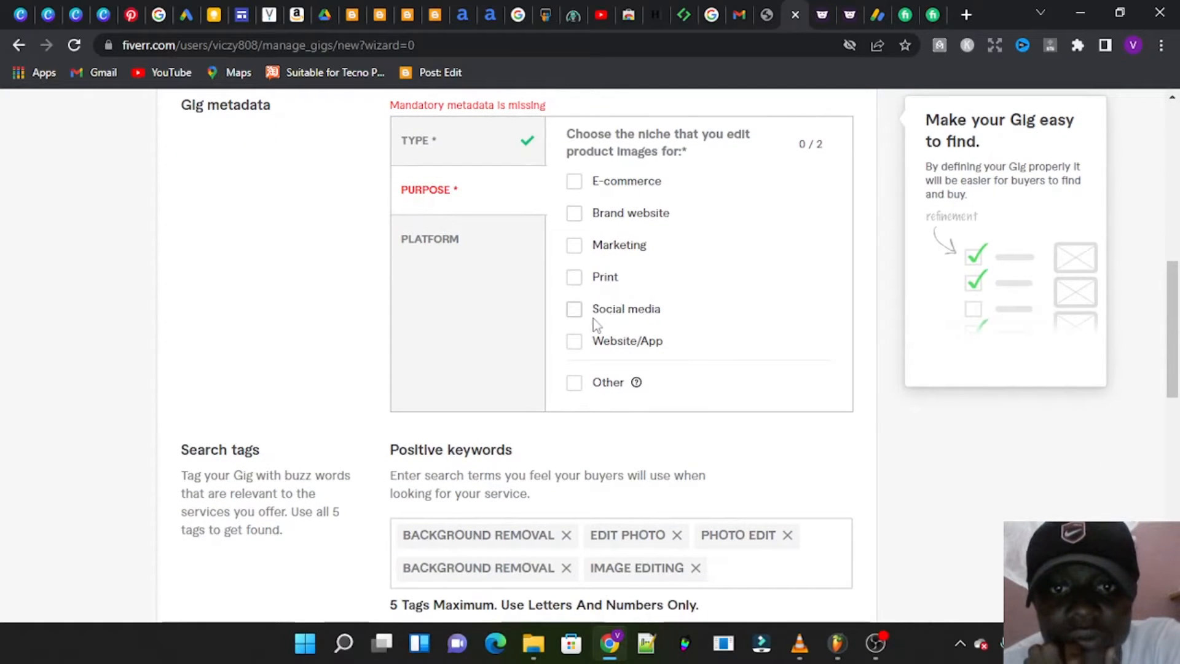
left_click(576, 309)
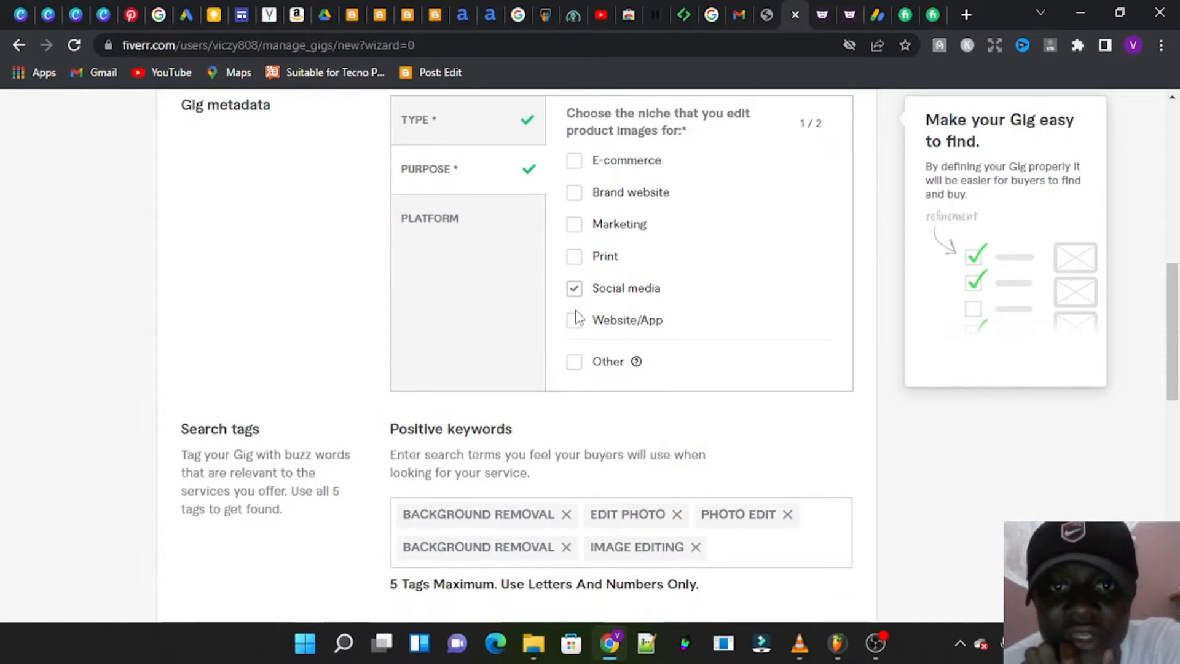
Step: Choose a platform in the gig metadata, then save the overview and continue to Pricing
scroll(703, 246, "up", 2)
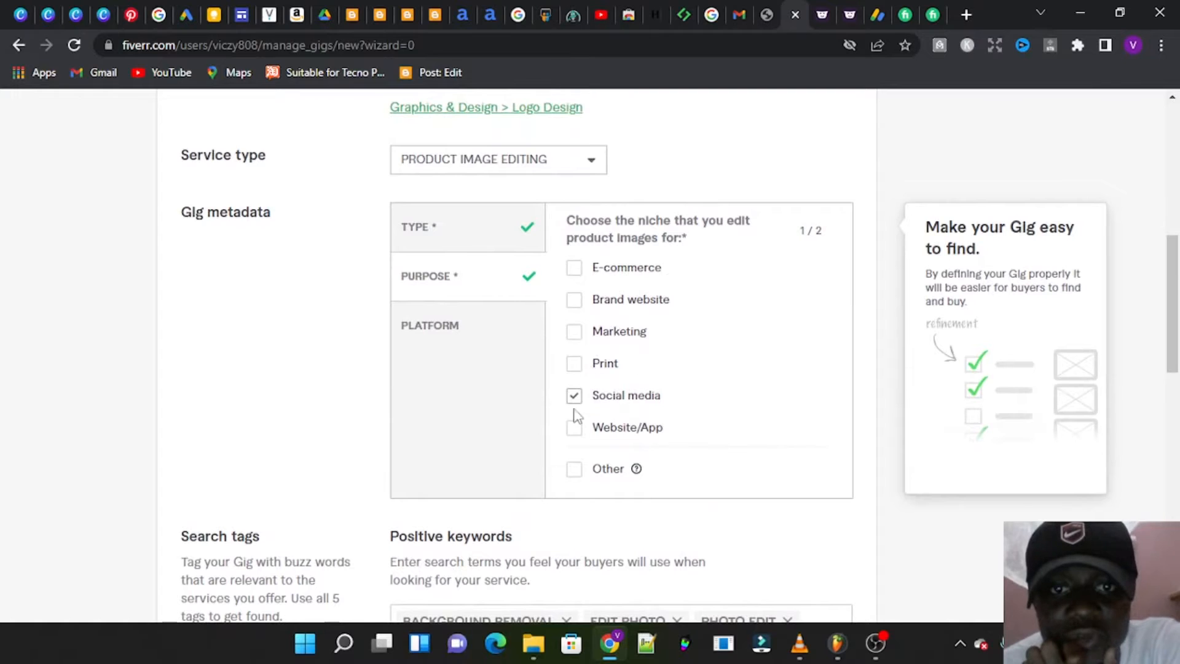
left_click(448, 332)
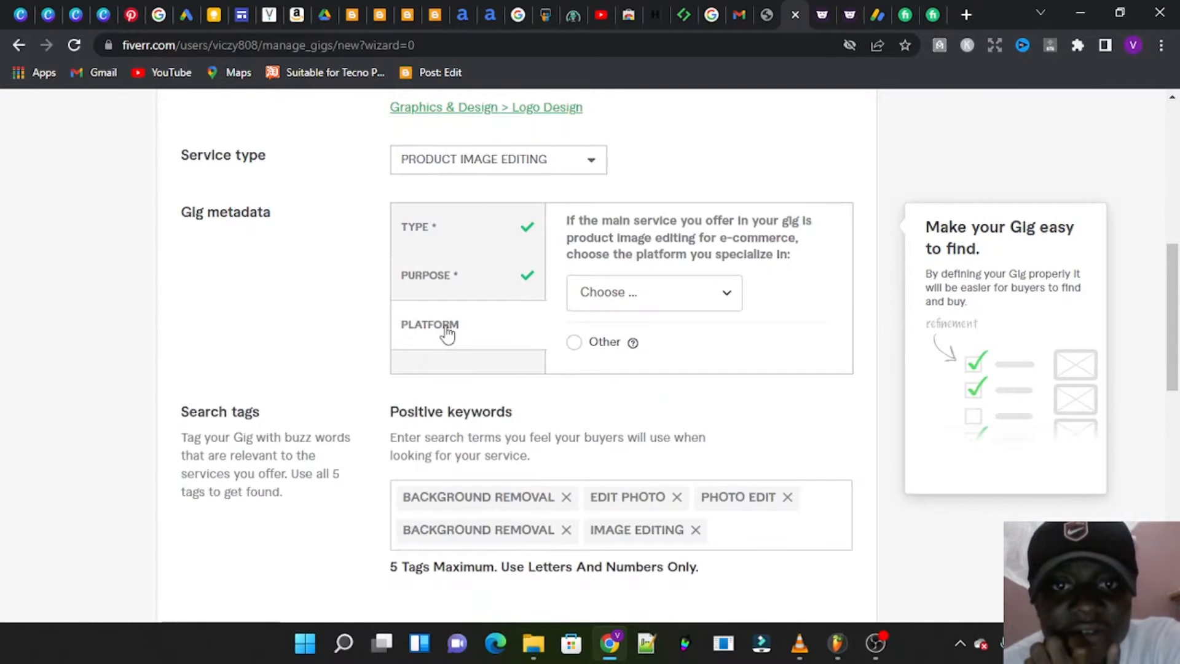
left_click(698, 307)
left_click(614, 329)
scroll(582, 307, "down", 2)
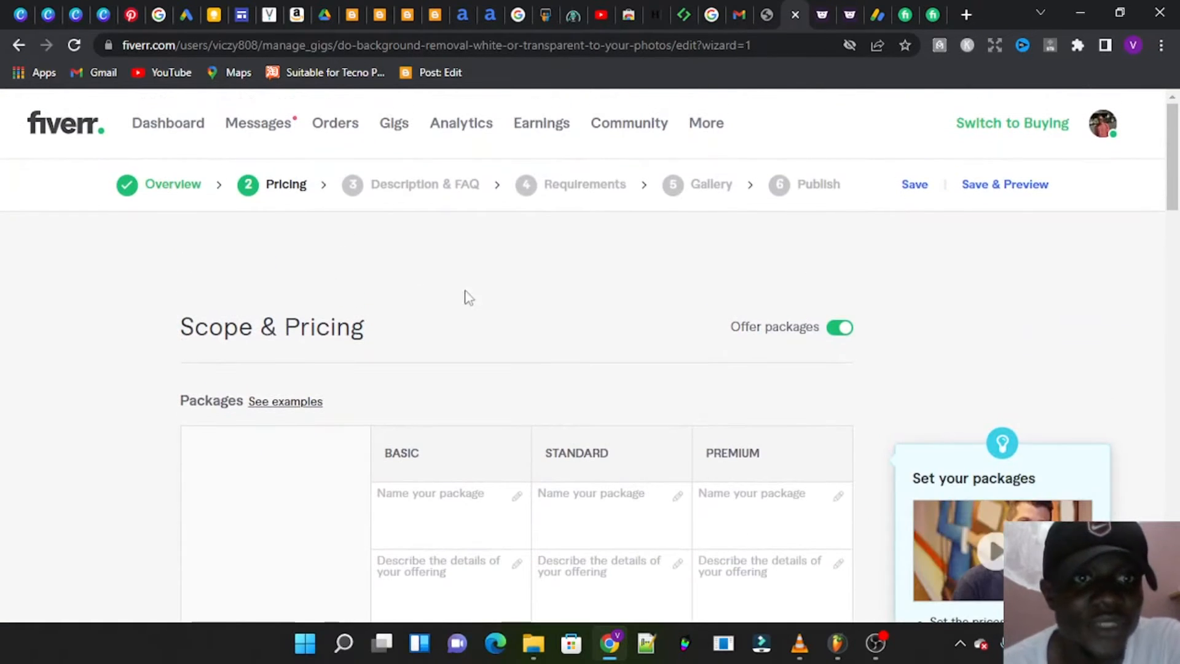
Step: Examine the Basic, Standard and Premium package fields in the Scope & Pricing table
scroll(484, 358, "down", 4)
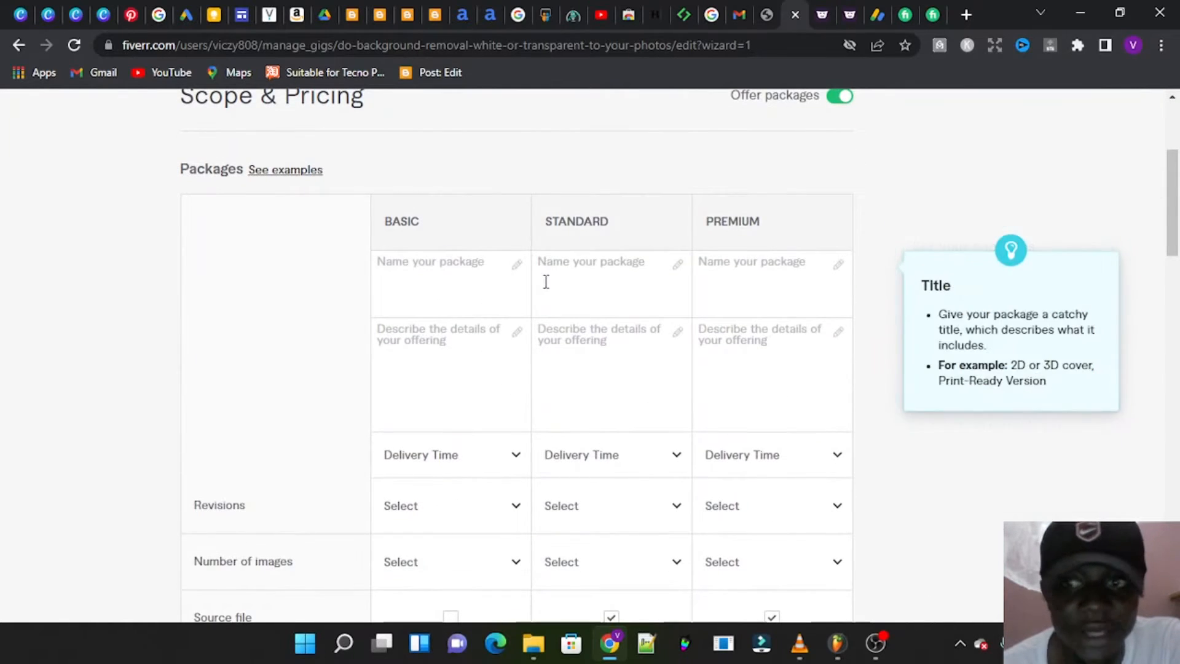
scroll(545, 282, "up", 3)
scroll(452, 429, "down", 4)
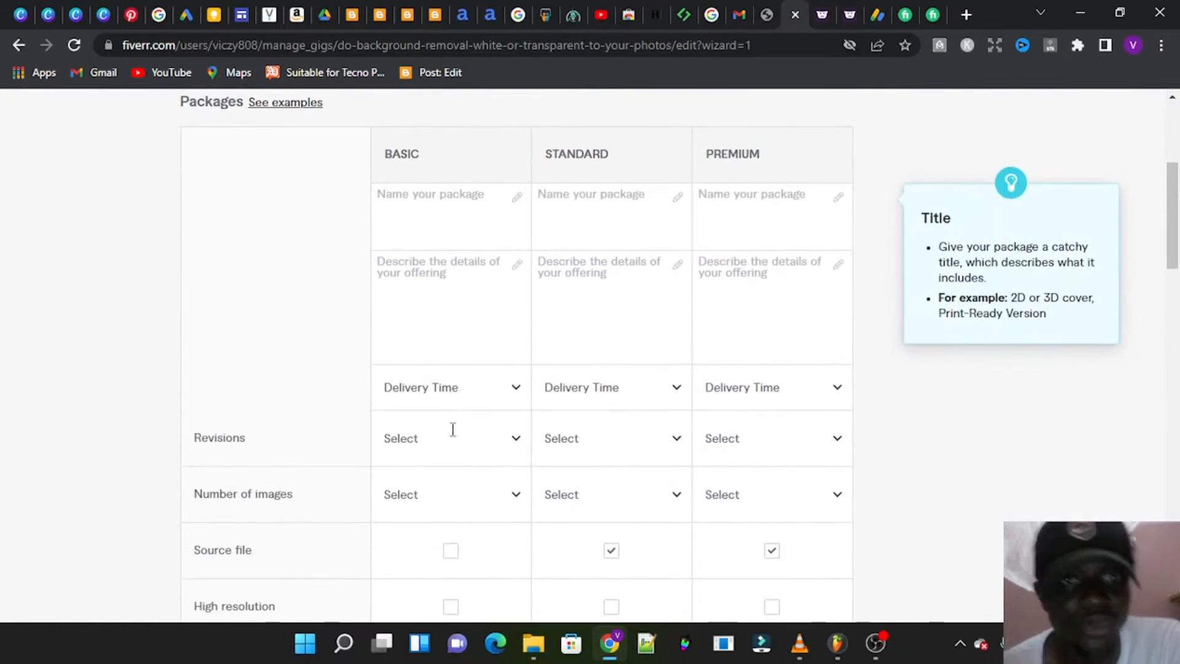
scroll(453, 437, "up", 2)
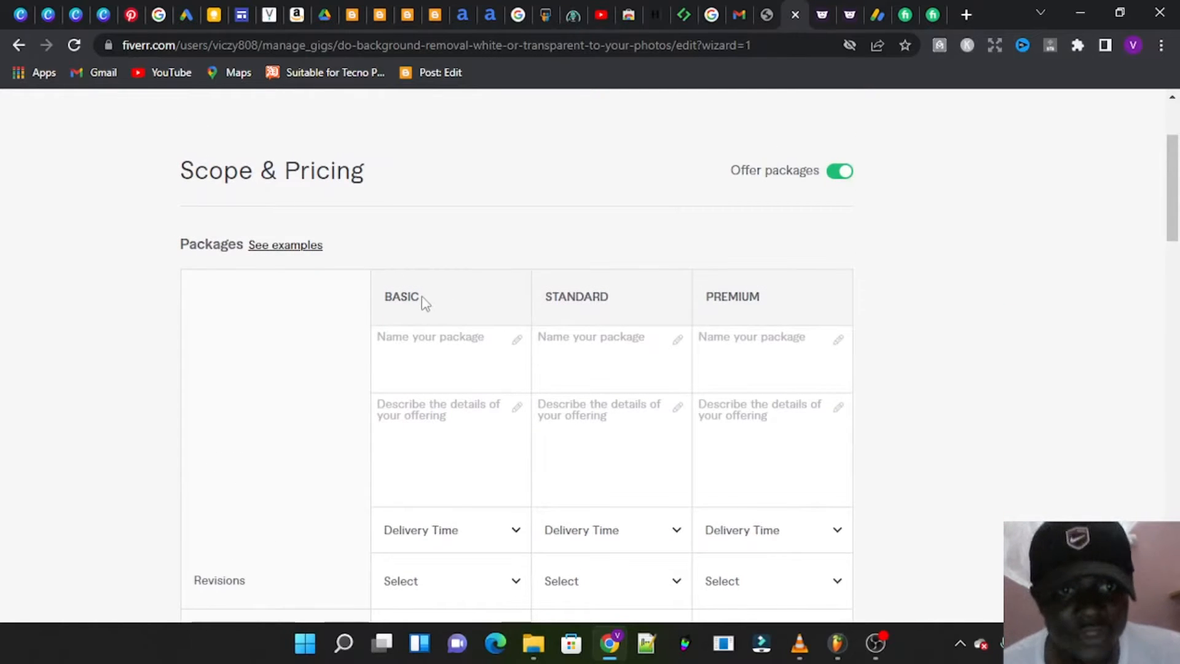
left_click_drag(422, 301, 382, 303)
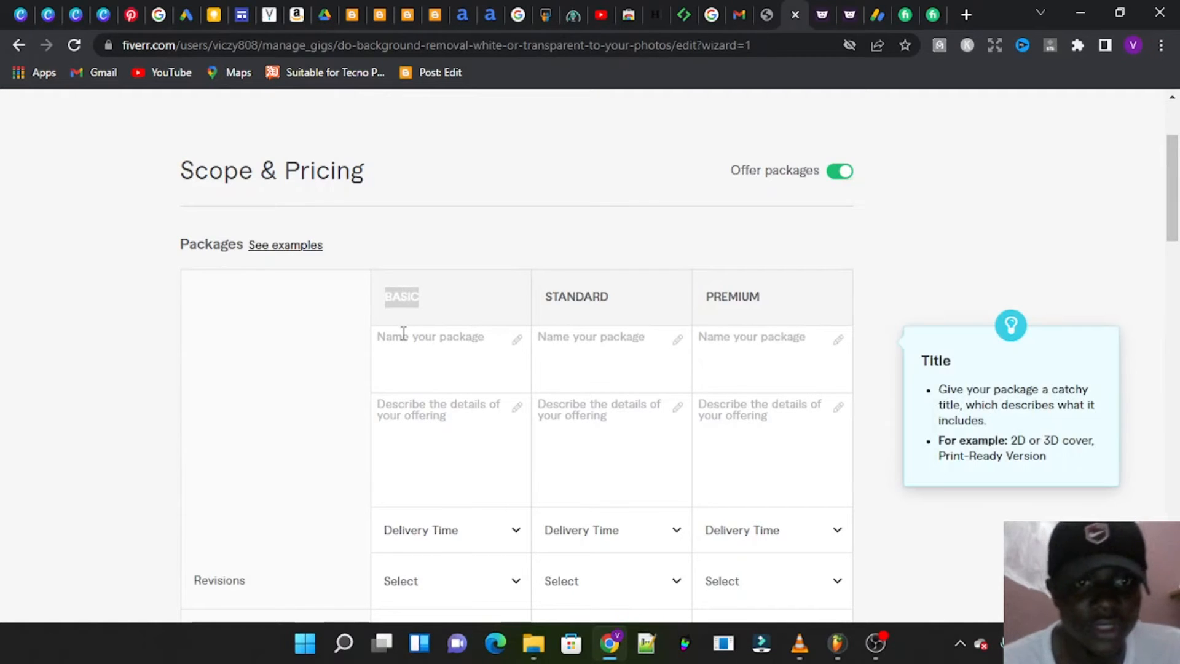
Step: Name the three packages BASIC, STANDARD and PREMIUM, matching their column headings
left_click(435, 335)
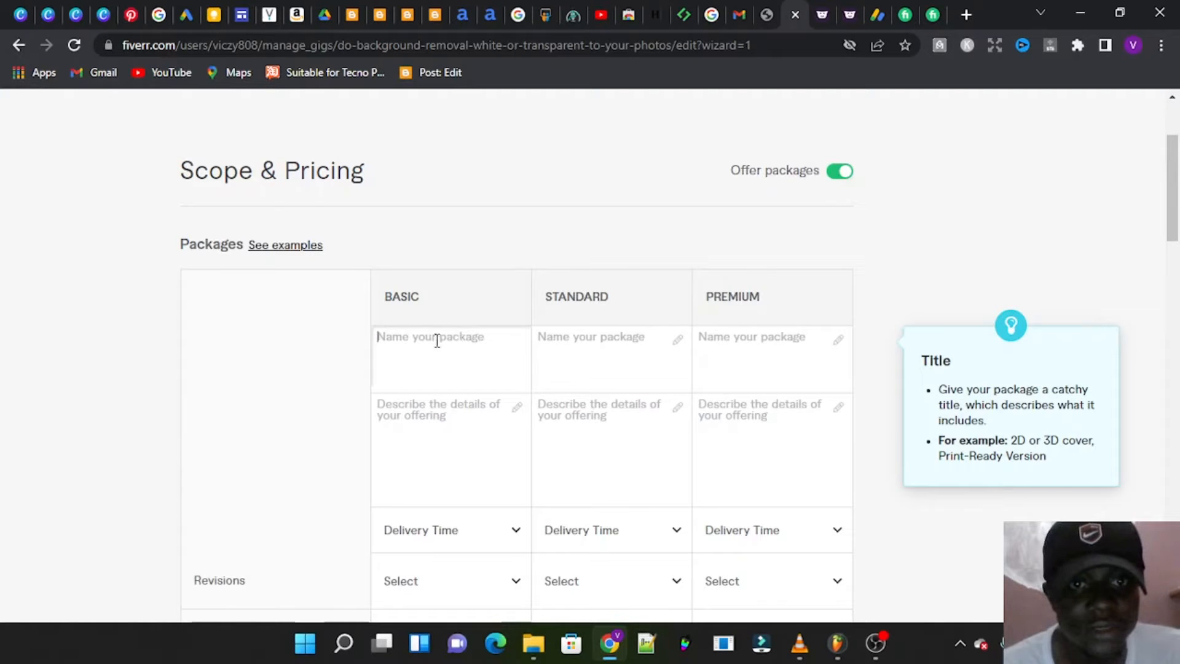
type("BASIC")
left_click_drag(608, 296, 545, 293)
key("ctrl+c")
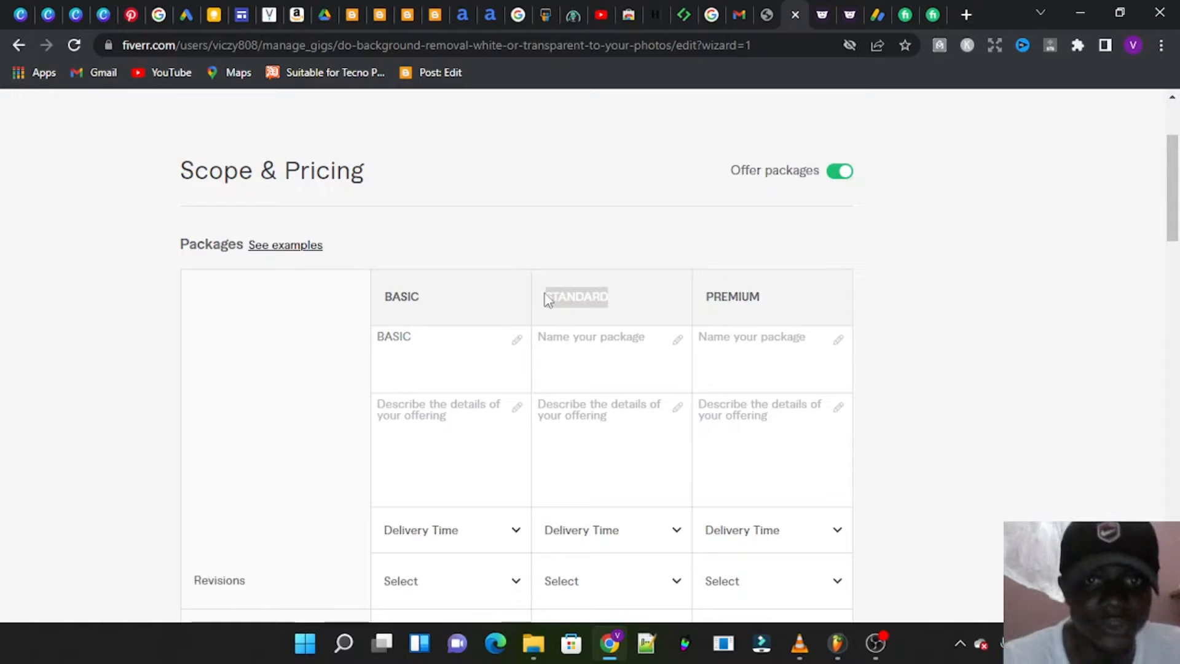
left_click(572, 332)
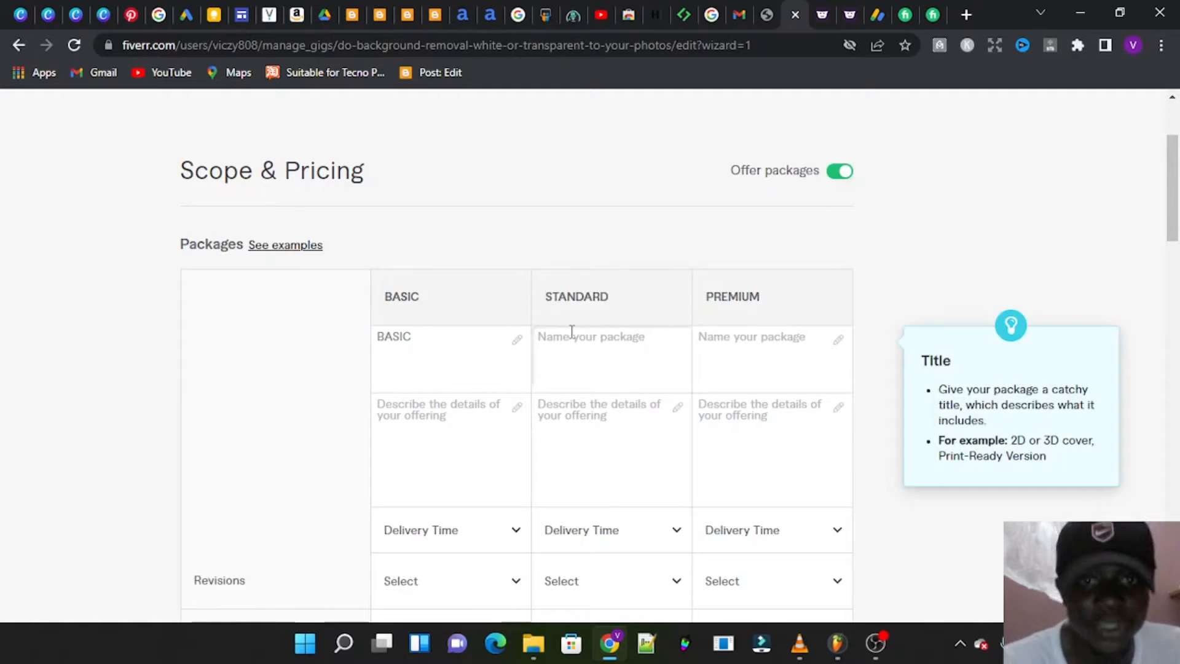
key("ctrl+v")
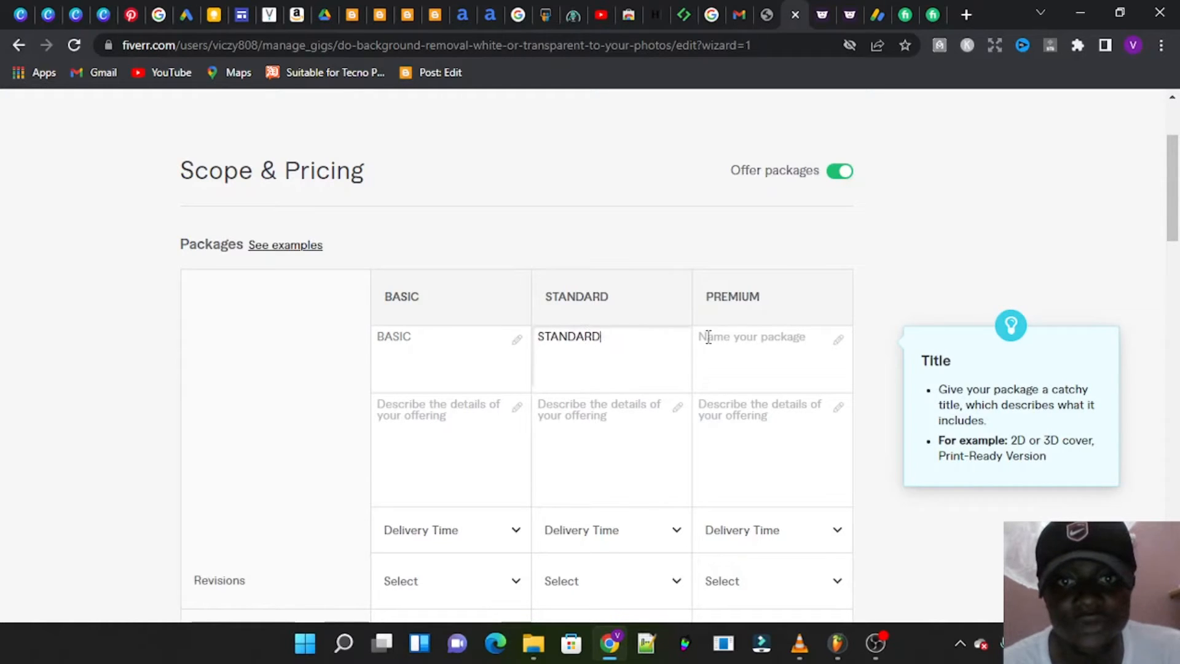
left_click_drag(764, 299, 704, 301)
key("ctrl+c")
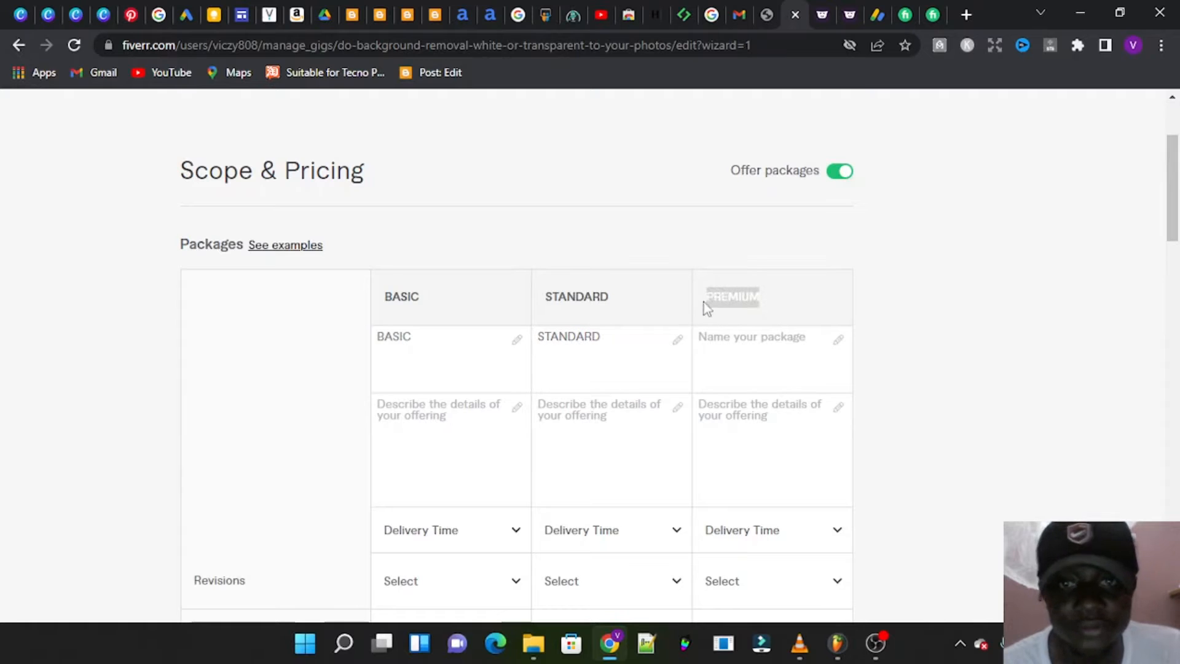
left_click(721, 336)
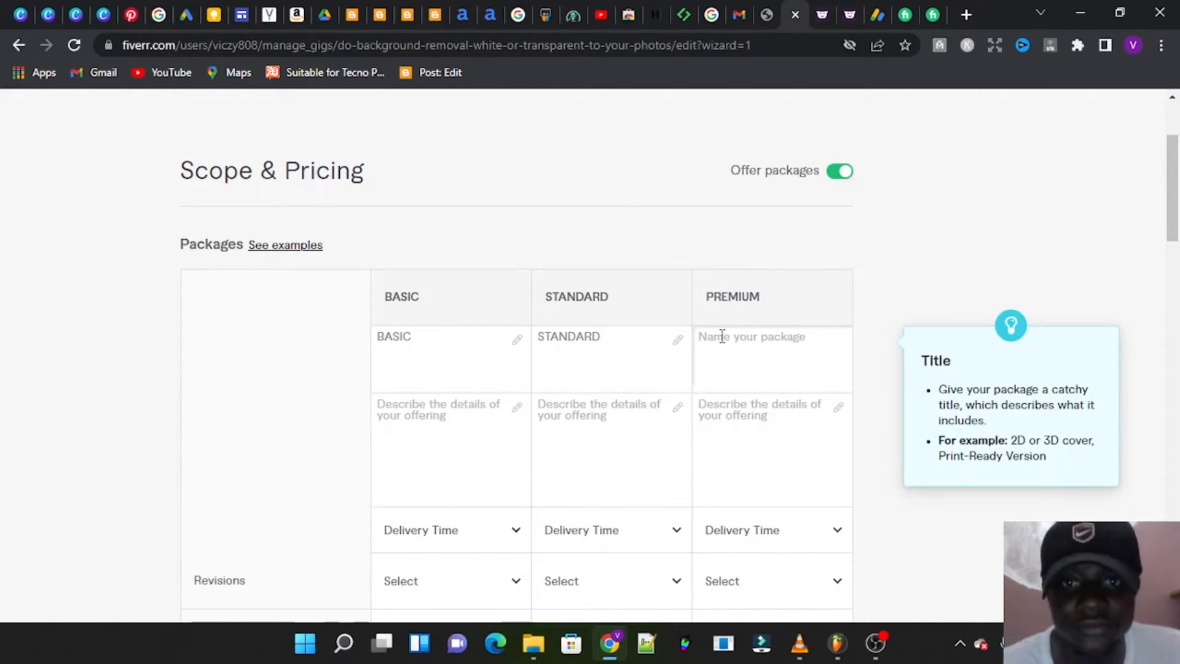
key("ctrl+v")
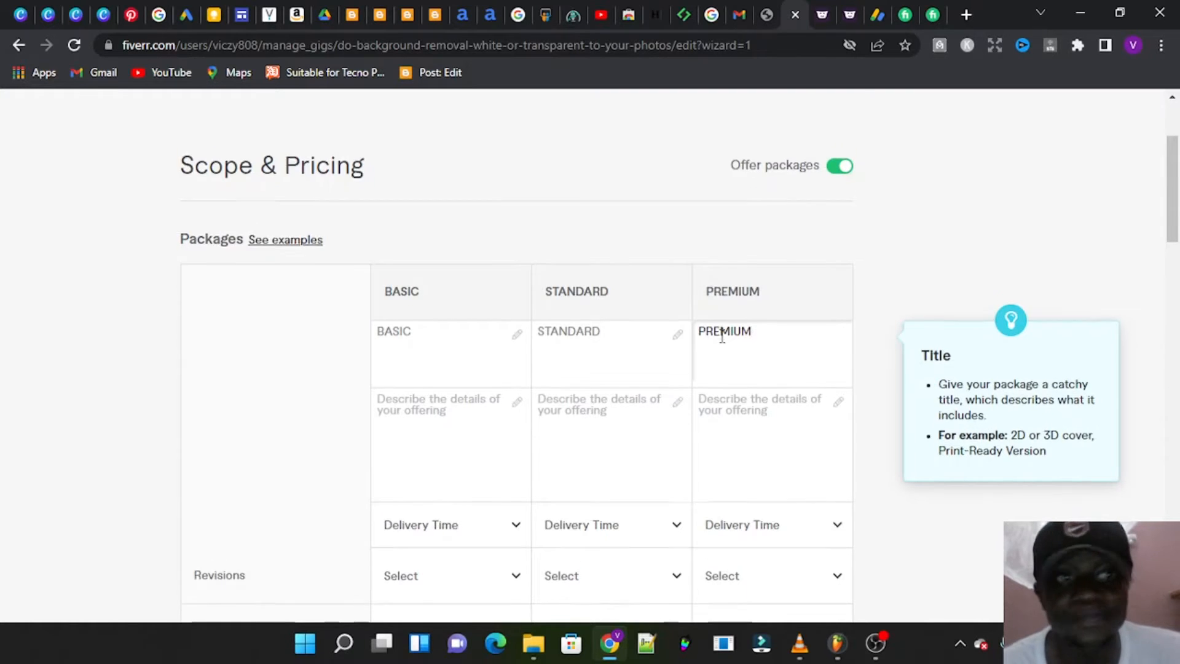
scroll(722, 336, "down", 3)
scroll(553, 263, "up", 2)
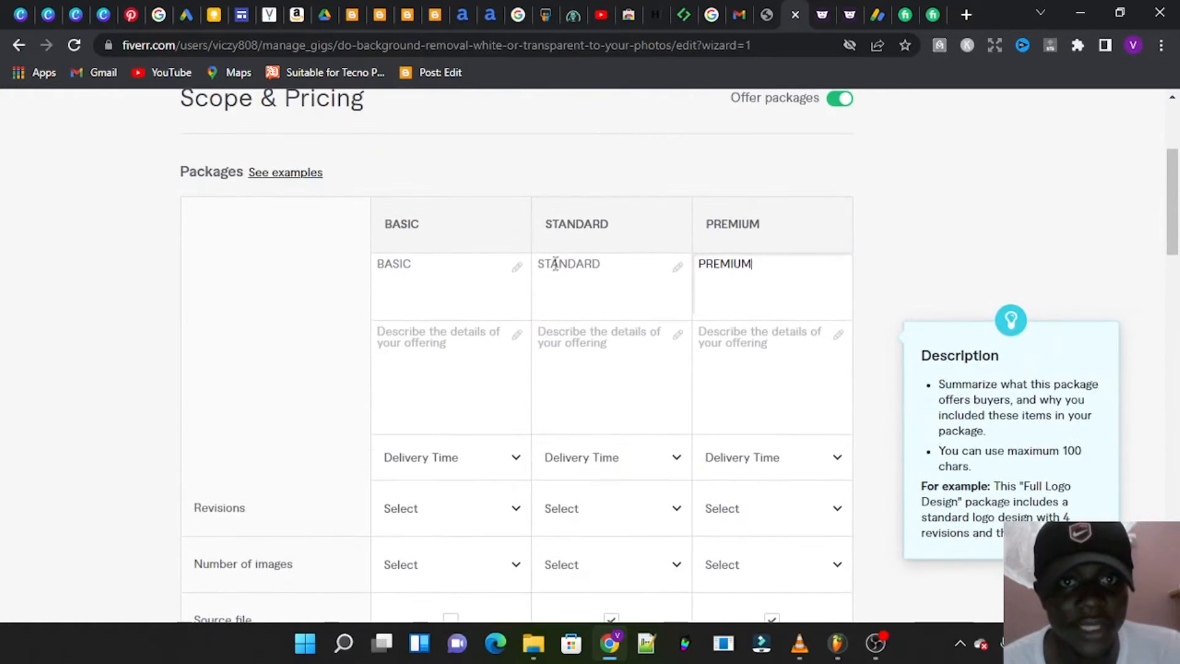
left_click(519, 269)
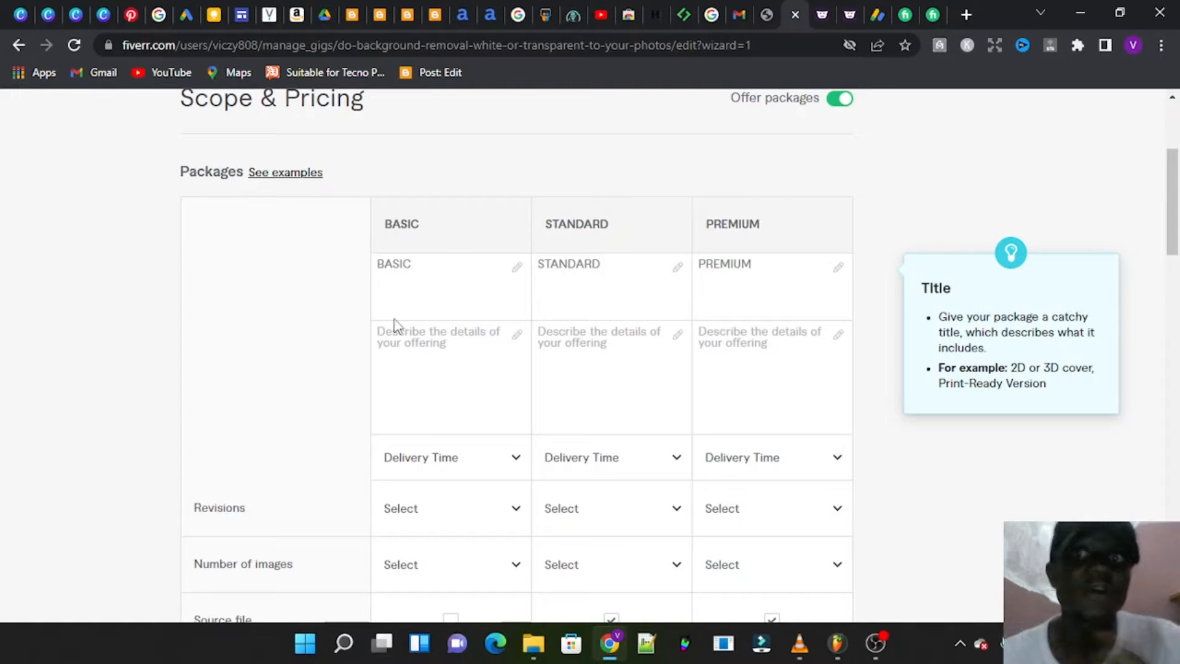
Step: Copy the Basic package description from the competing background removal gig's page
left_click(902, 16)
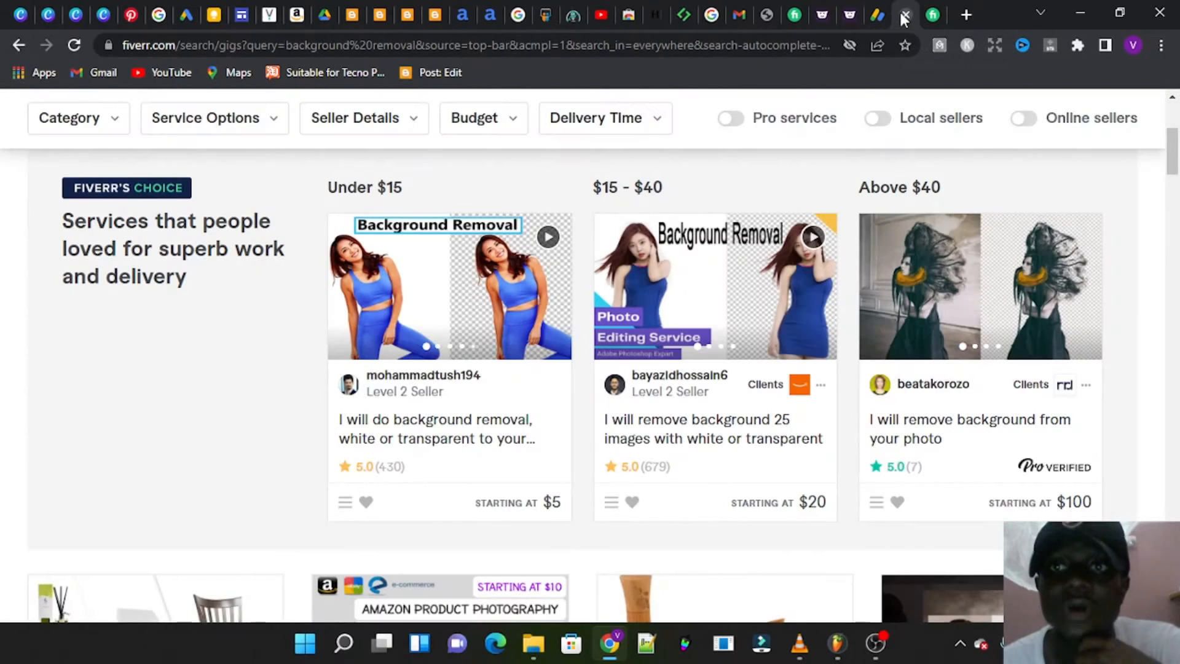
left_click(930, 18)
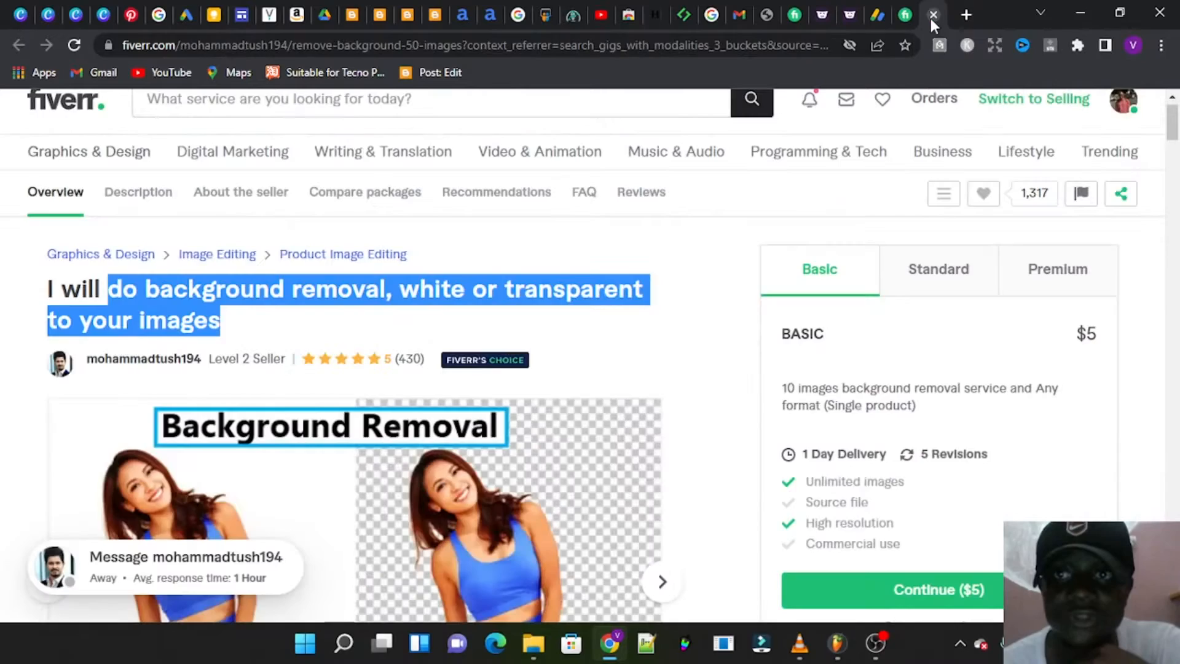
scroll(450, 458, "down", 2)
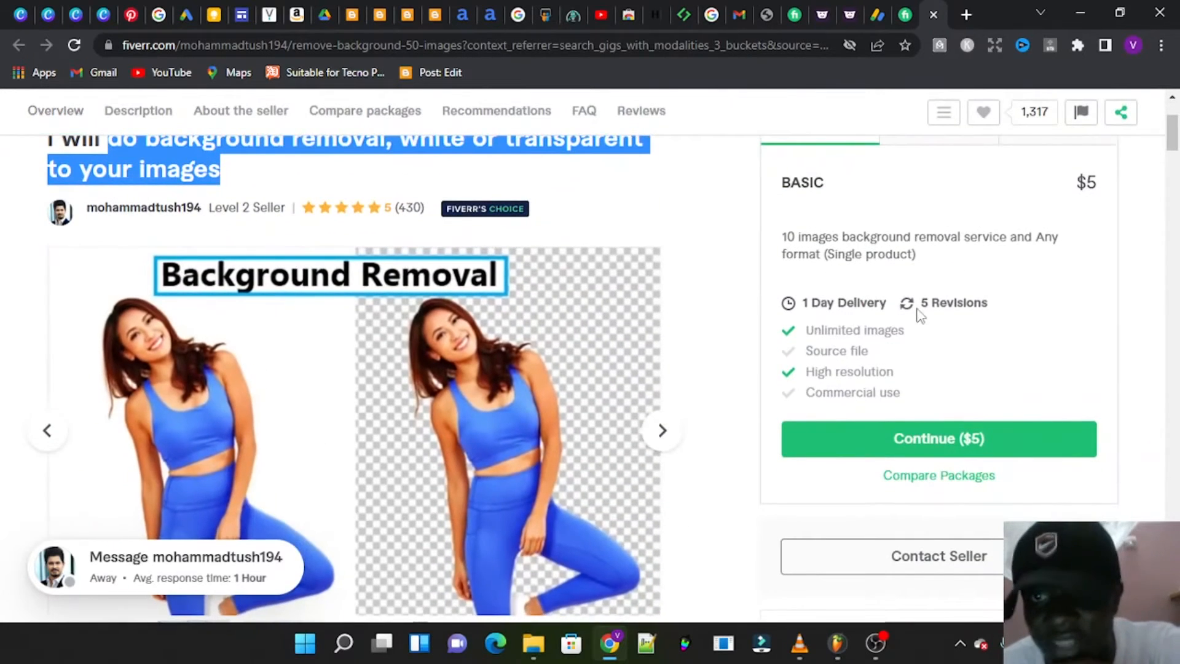
scroll(917, 311, "up", 2)
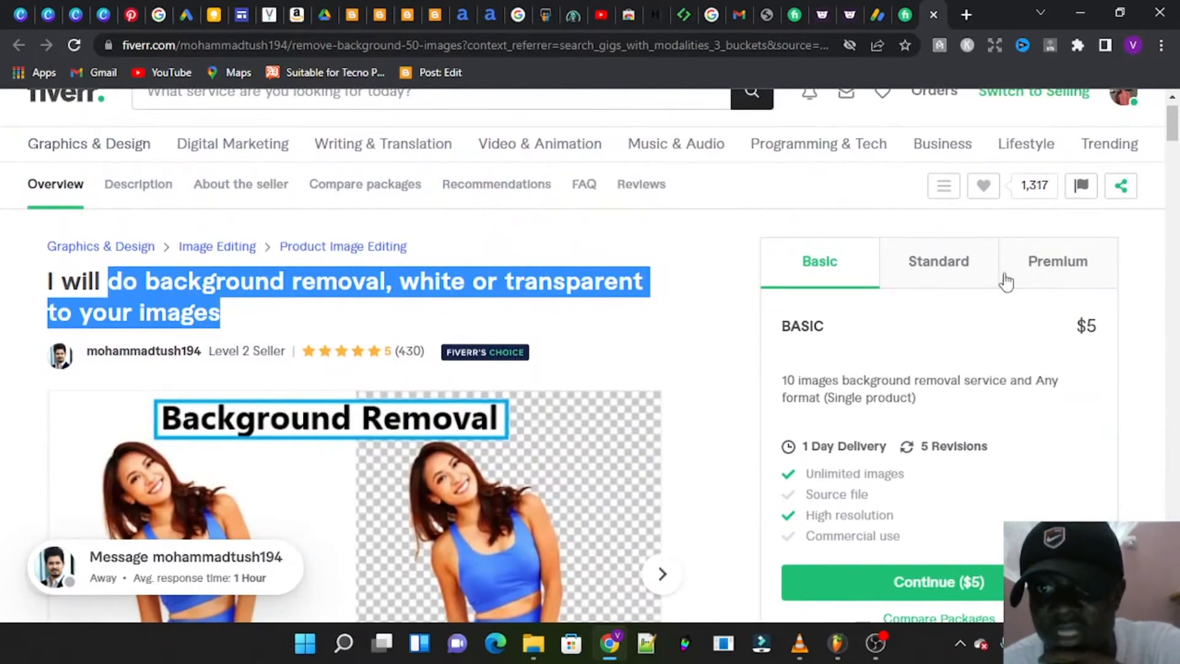
scroll(924, 387, "down", 1)
scroll(926, 387, "down", 1)
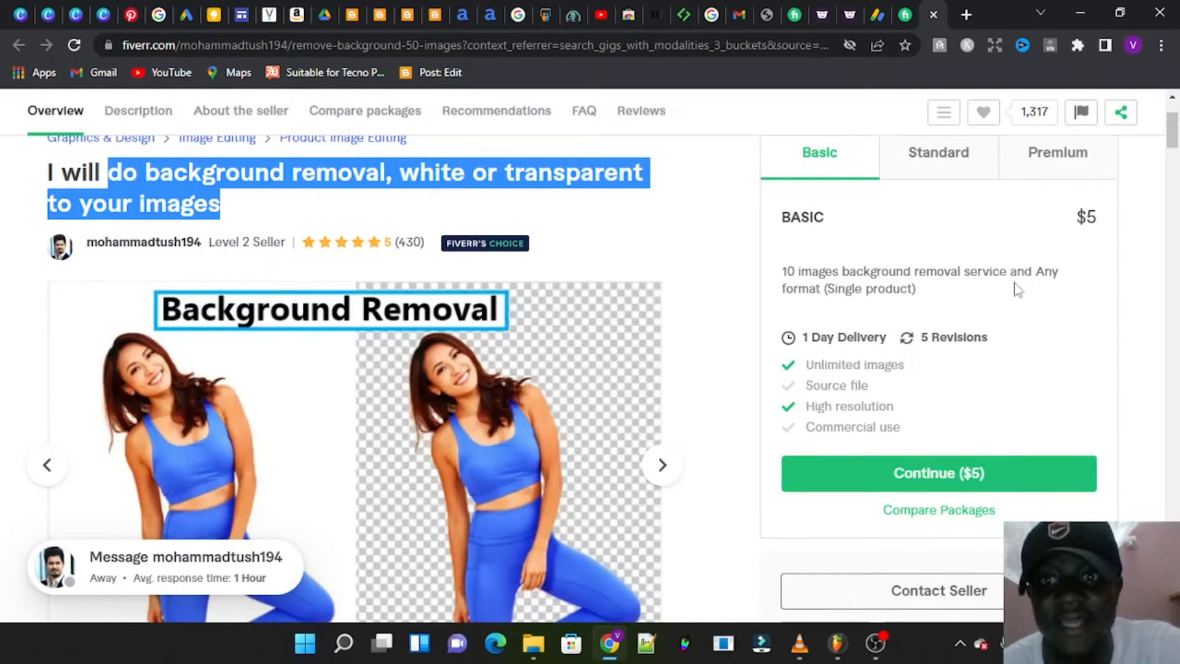
left_click(913, 291)
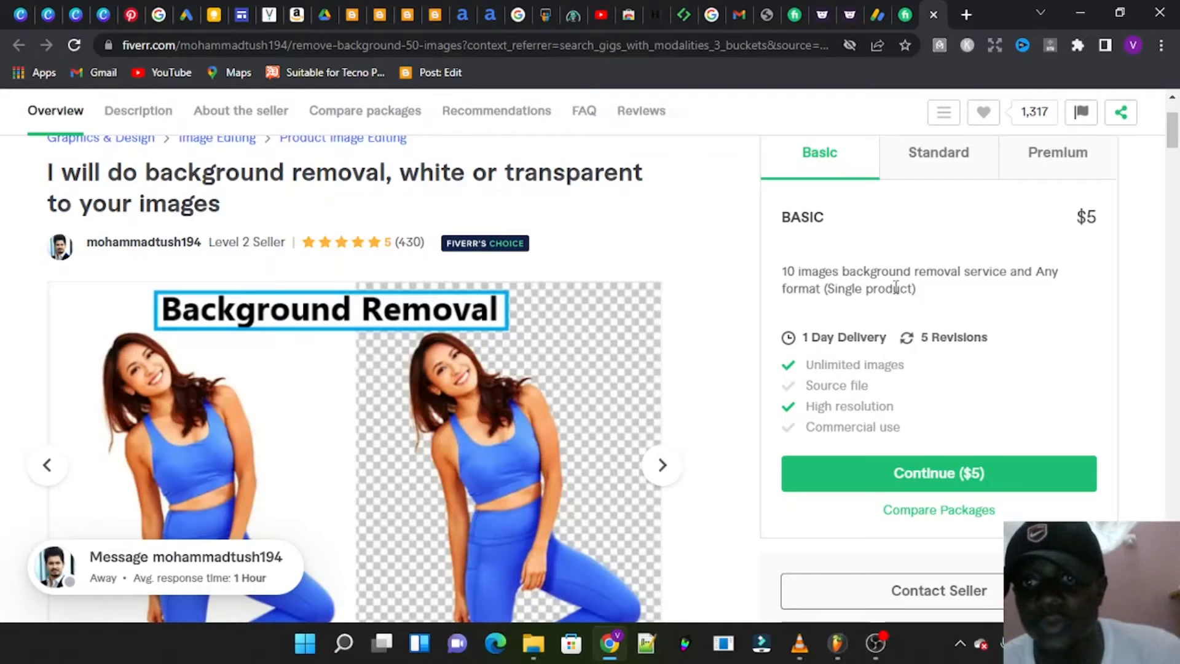
left_click_drag(914, 290, 797, 274)
right_click(796, 275)
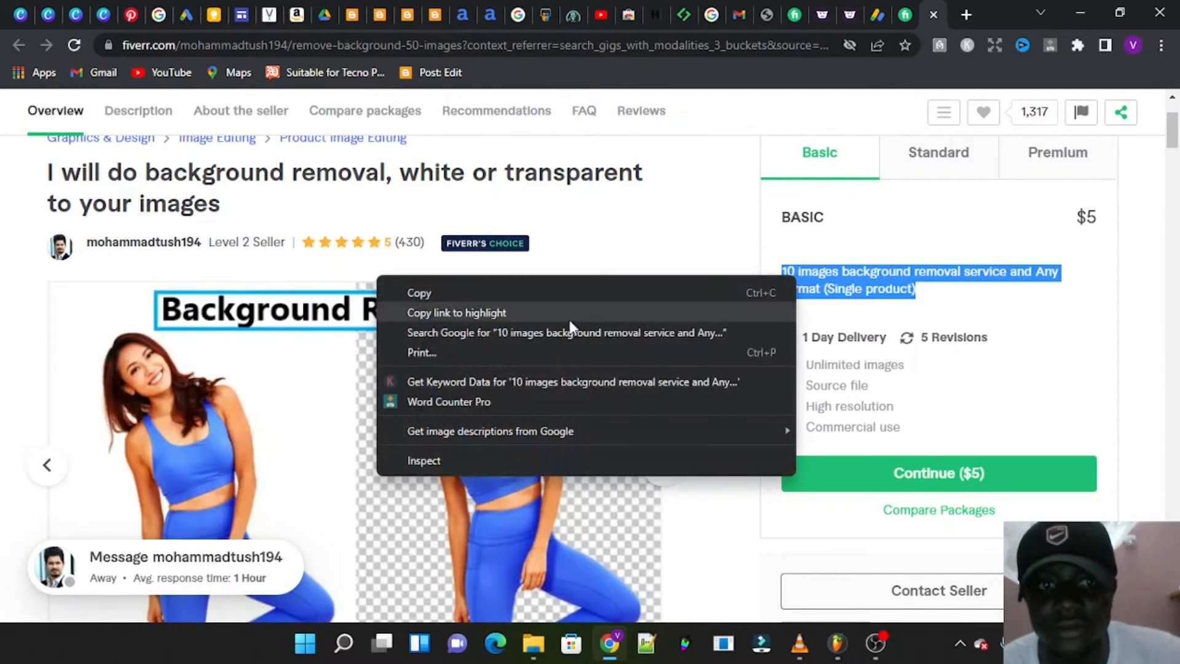
left_click(505, 293)
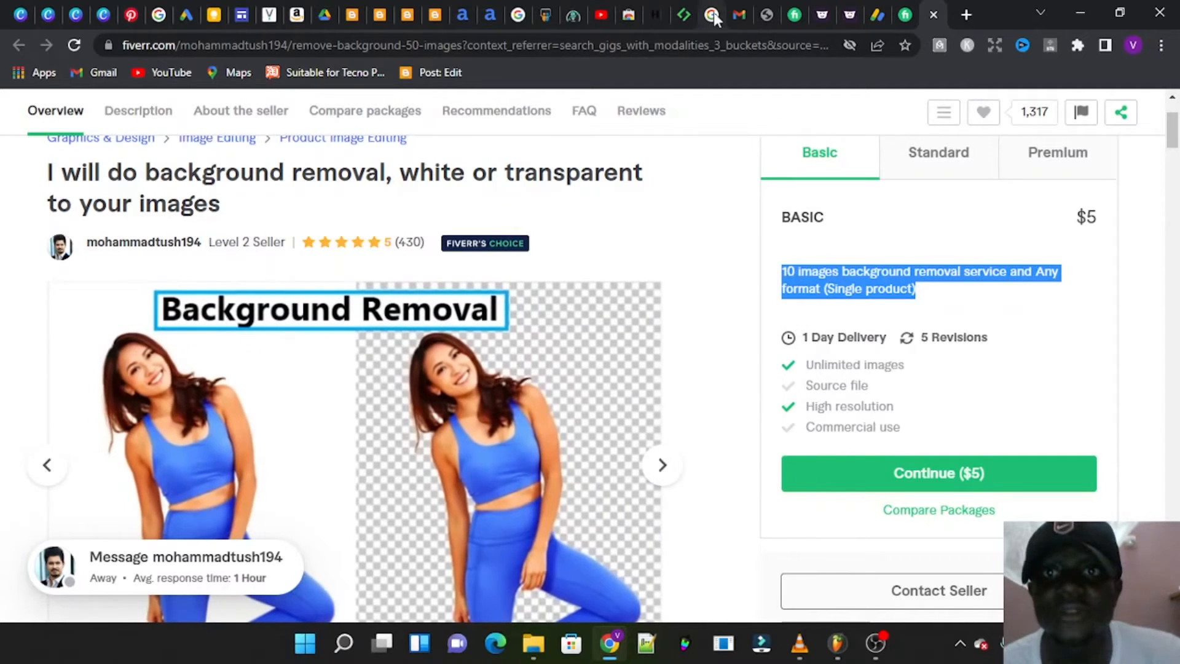
Step: Fill in the Basic package description with the copied text changed to 15 images, and paste the copied text into the Standard description
left_click(795, 14)
left_click(407, 286)
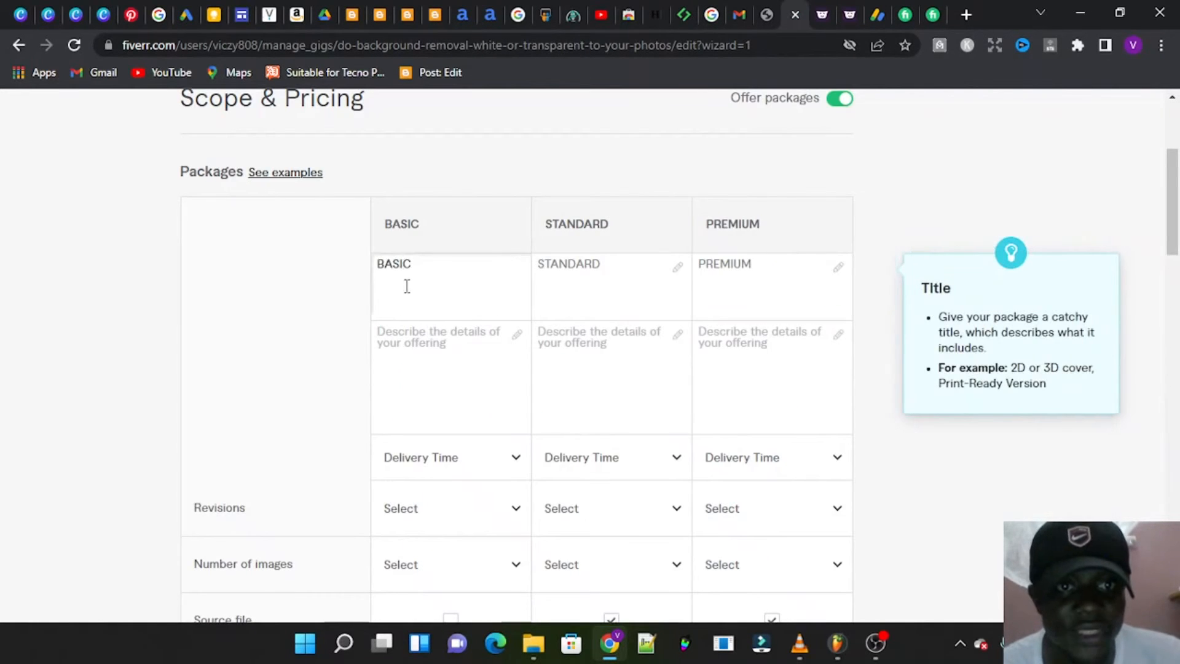
left_click(408, 330)
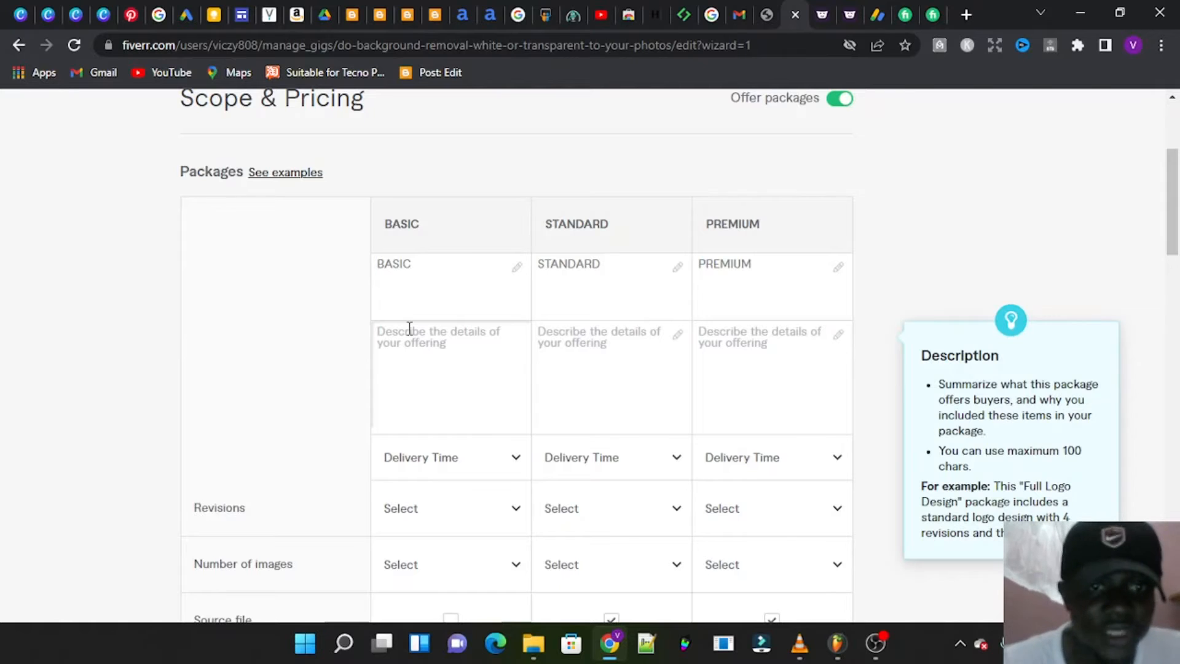
key("ctrl+v")
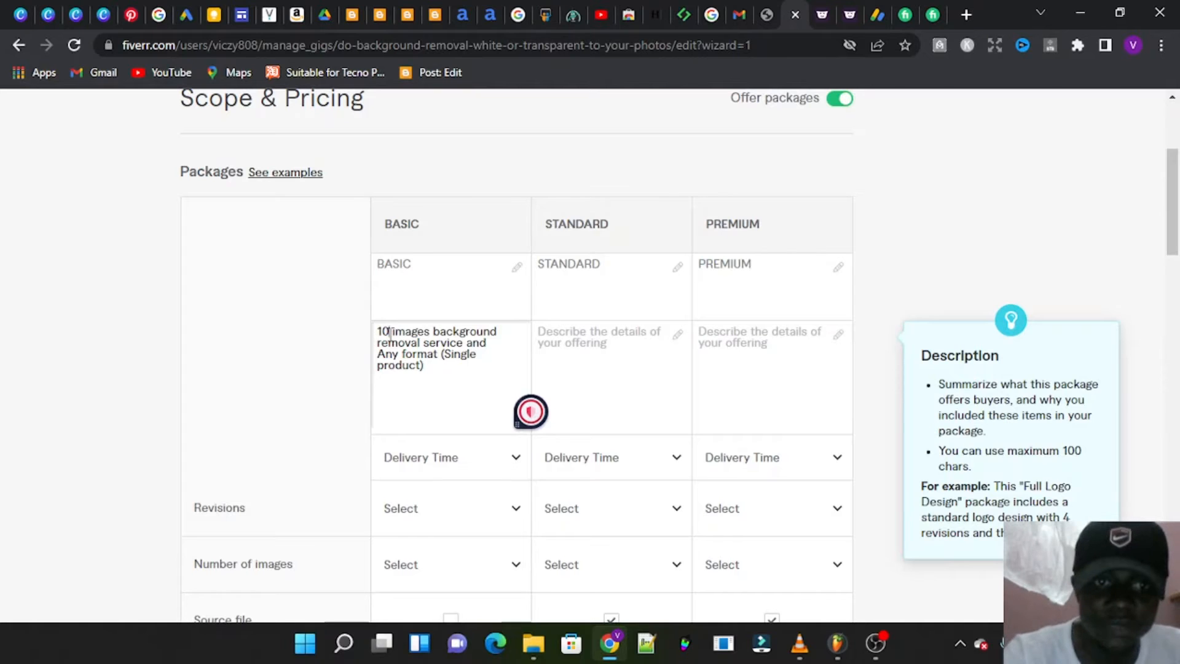
key("BackSpace")
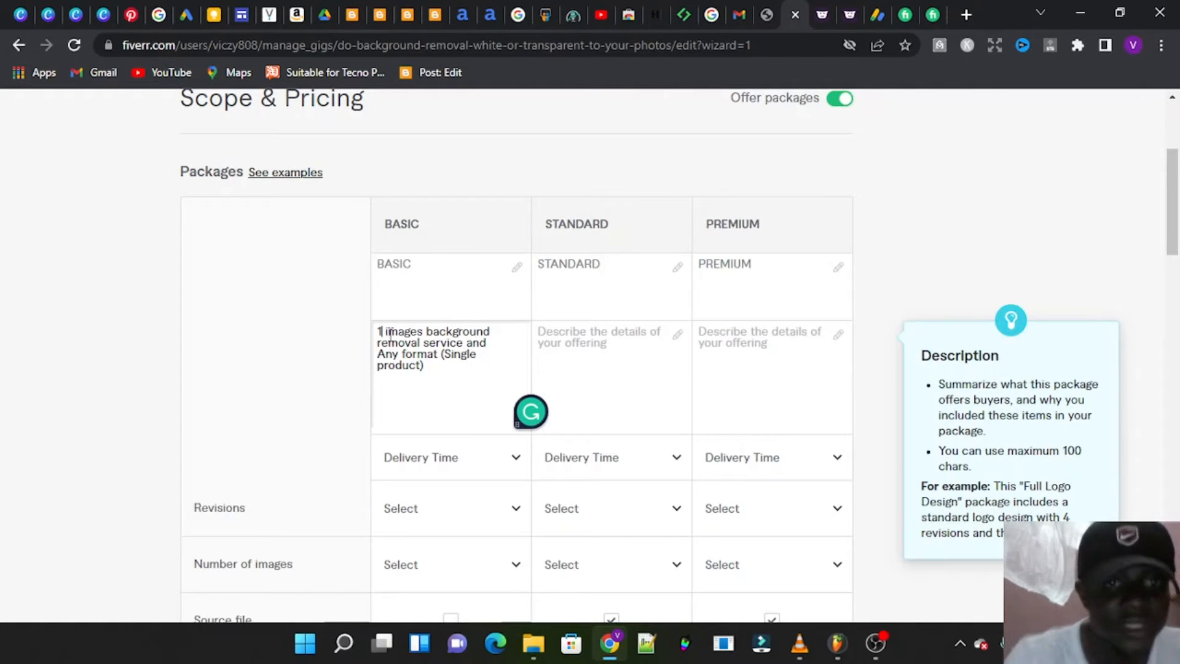
type("5")
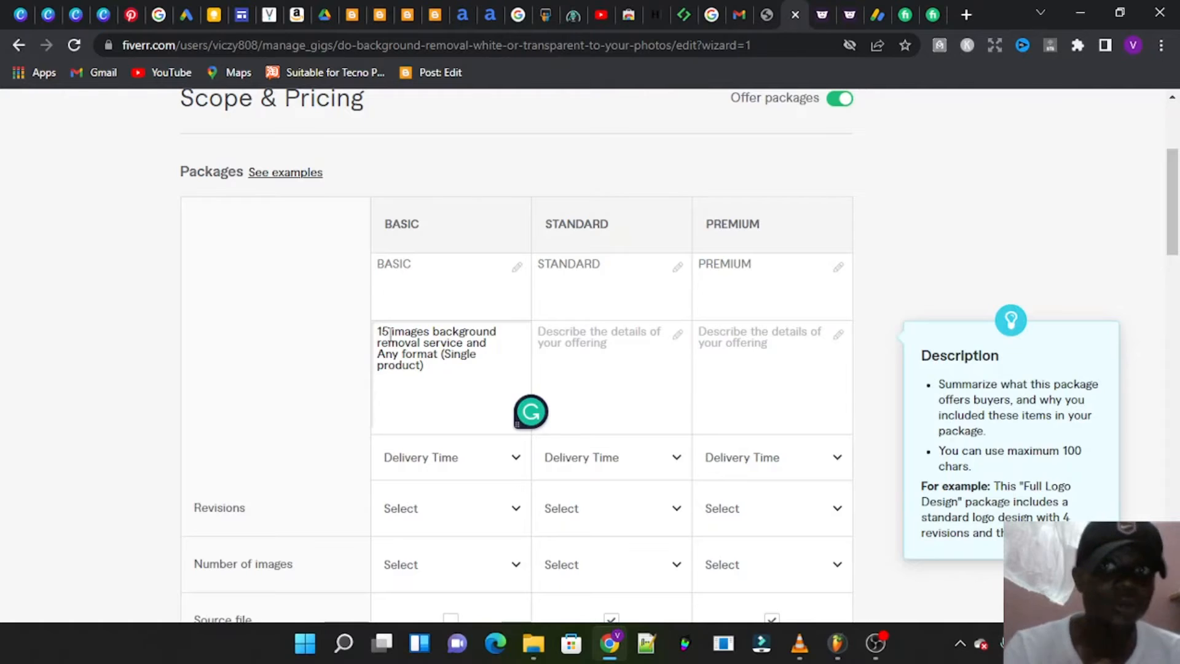
left_click(615, 359)
key("ctrl+v")
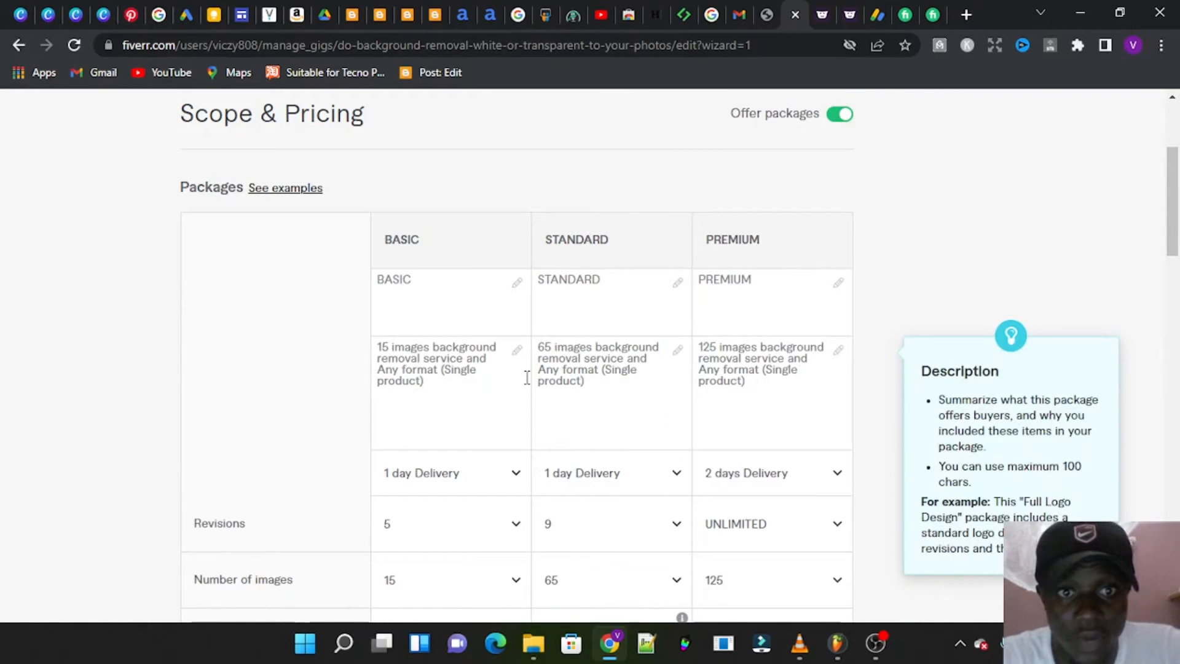
Step: Compare the filled-in package details, options and prices with the competing gig's Compare Packages table
scroll(542, 414, "down", 1)
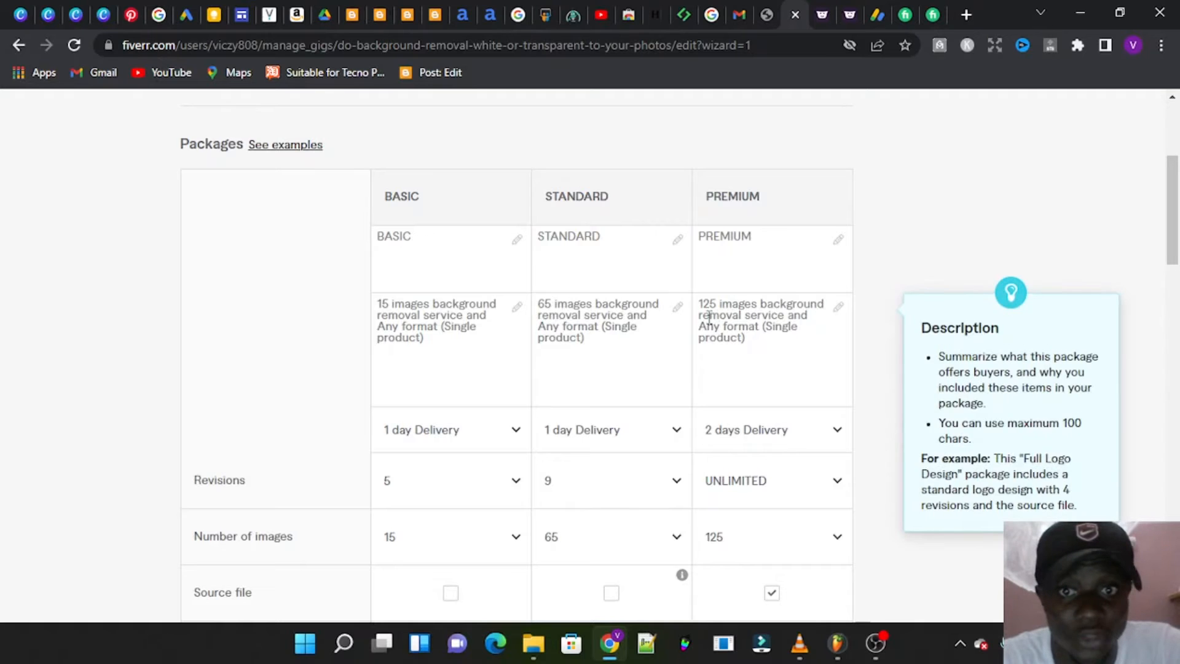
scroll(709, 325, "down", 2)
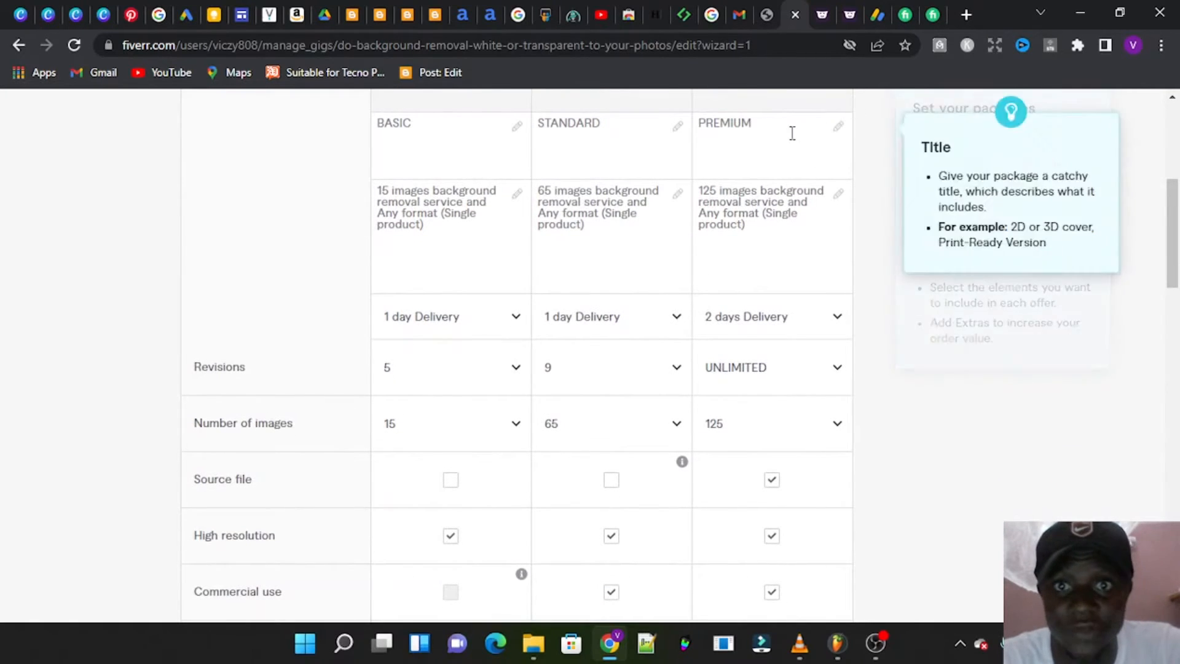
left_click(931, 16)
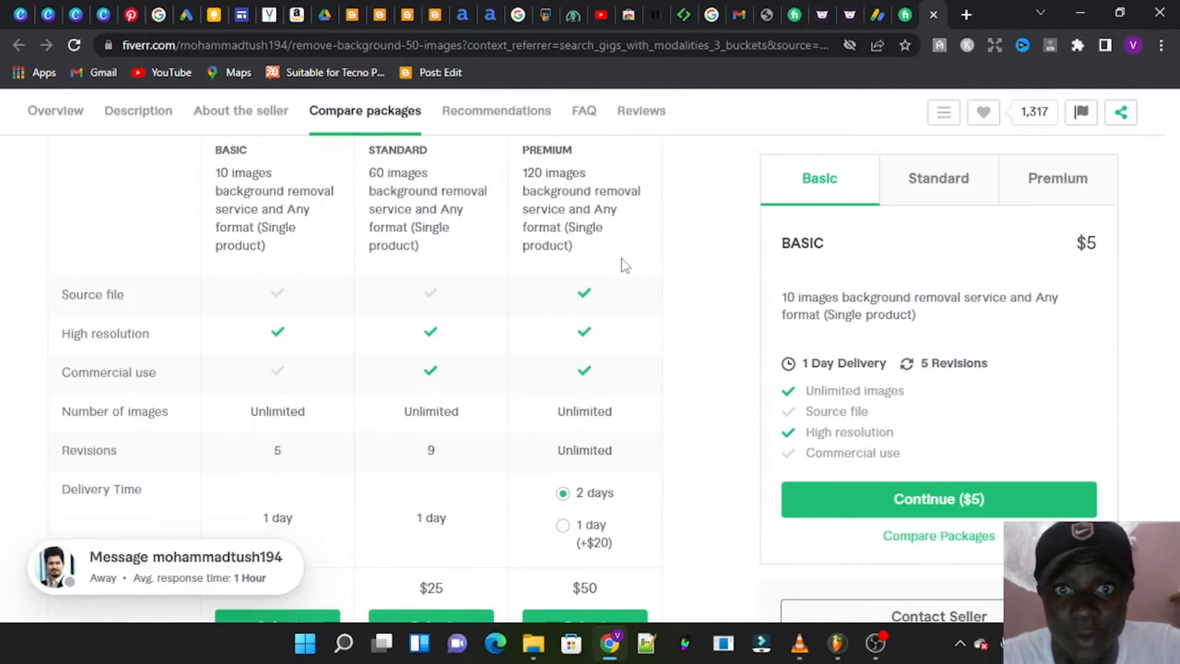
scroll(620, 267, "up", 3)
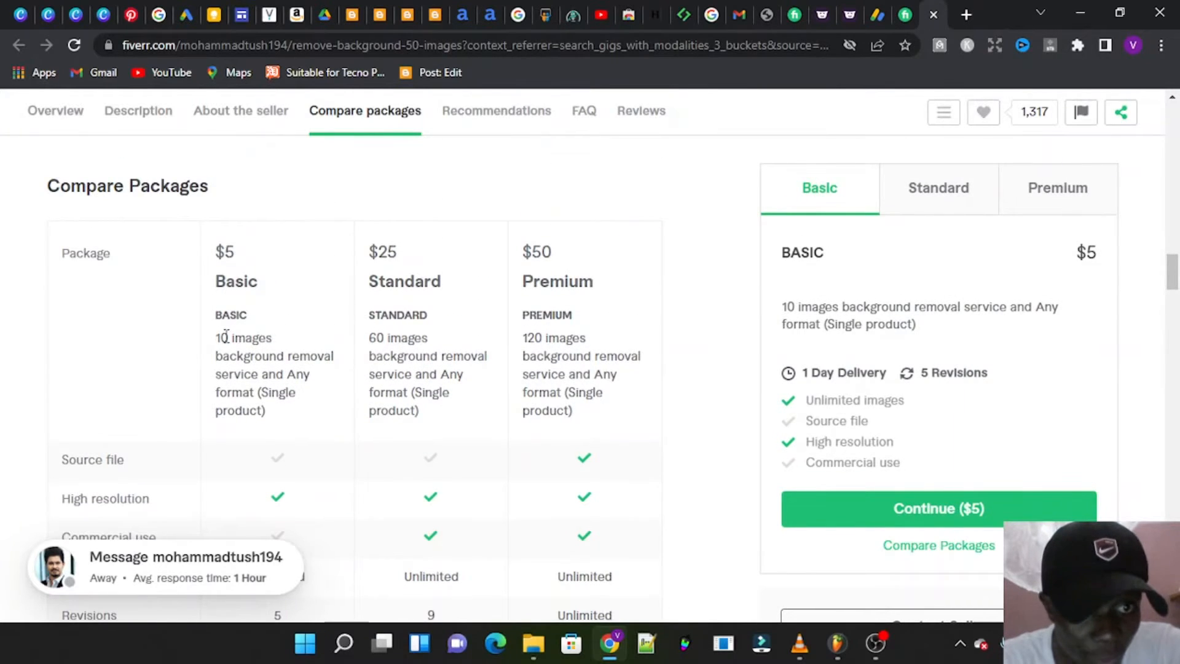
scroll(265, 338, "up", 1)
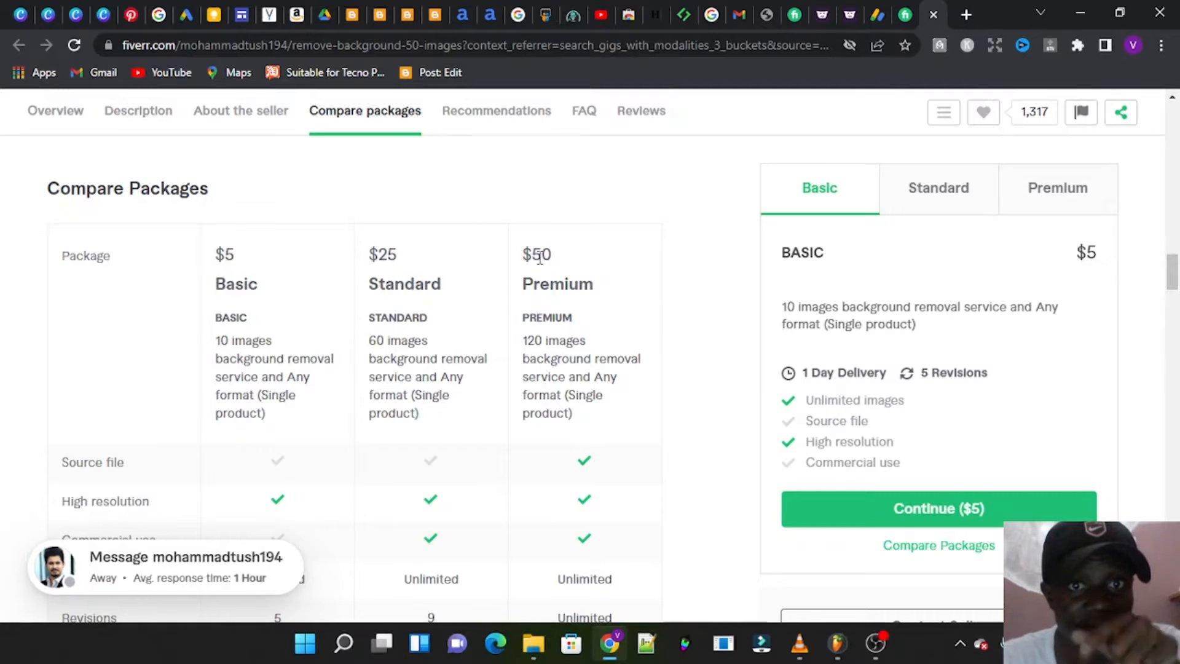
left_click(794, 19)
scroll(572, 335, "up", 2)
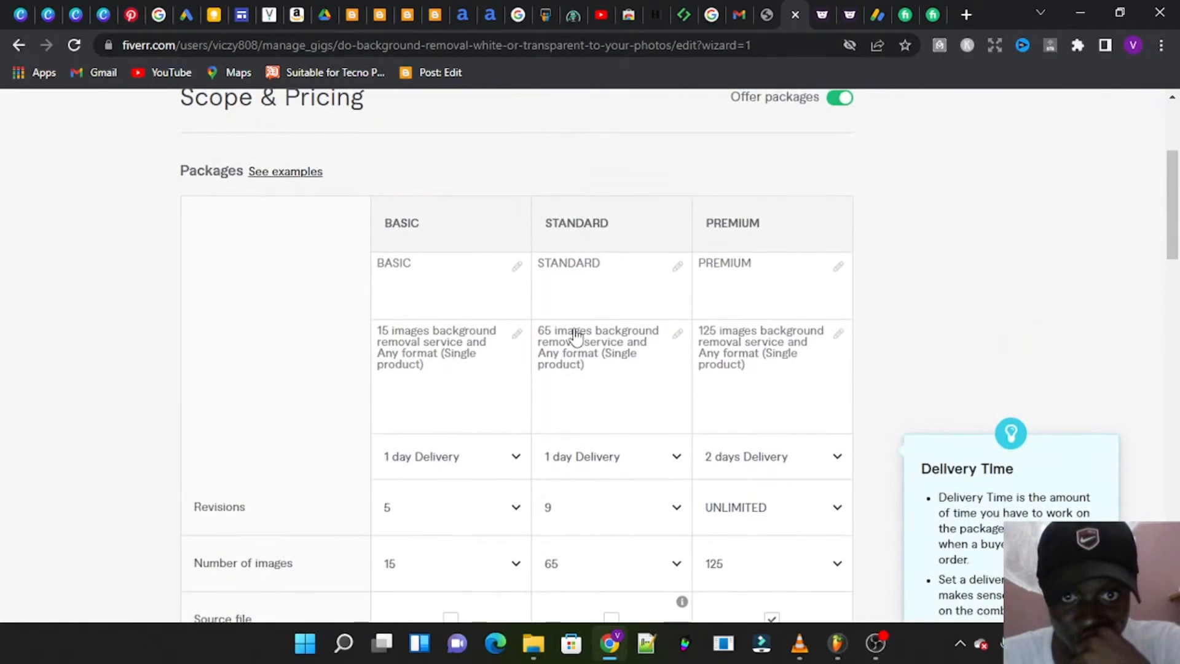
scroll(548, 448, "down", 6)
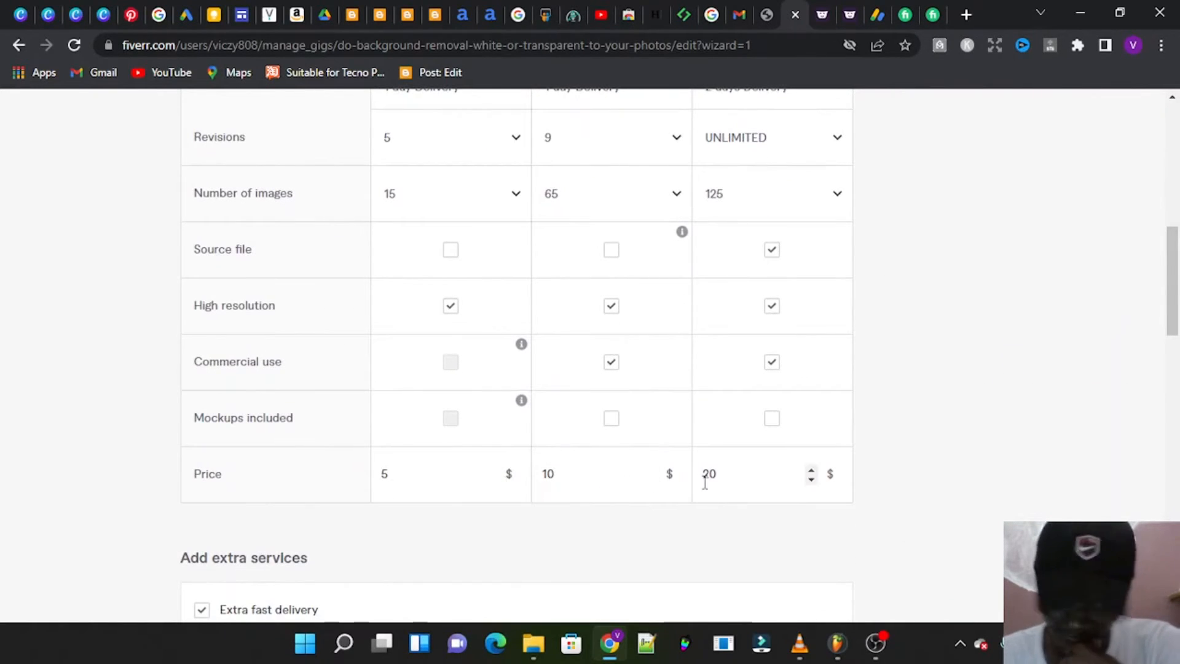
scroll(743, 483, "up", 1)
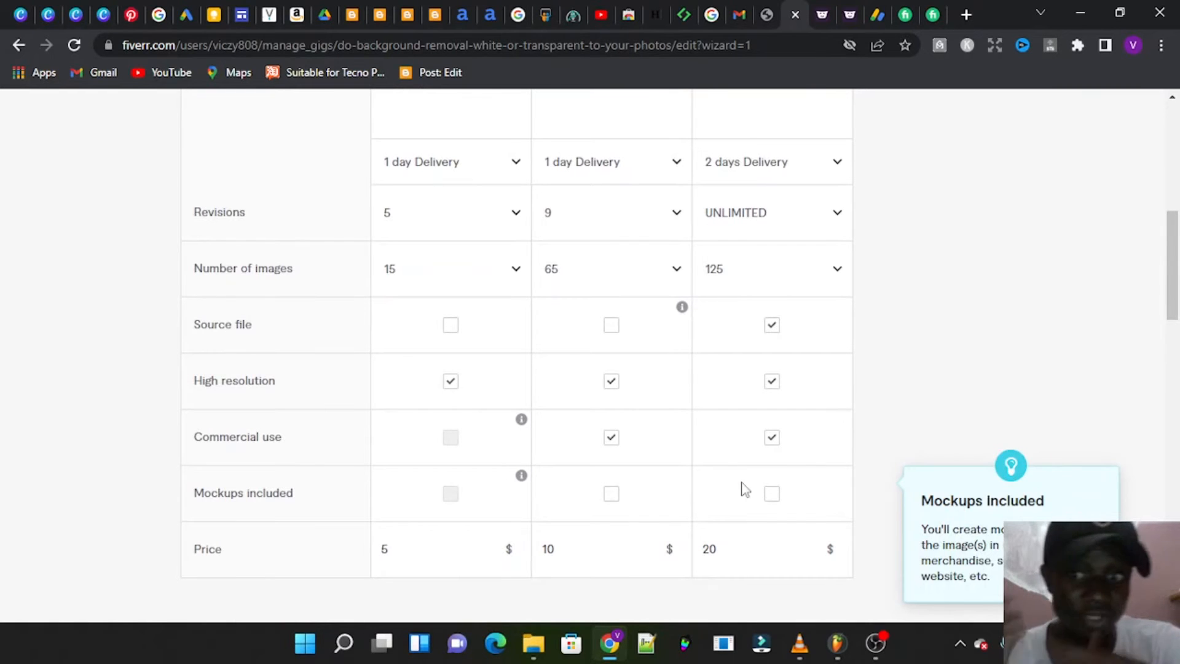
scroll(742, 484, "up", 1)
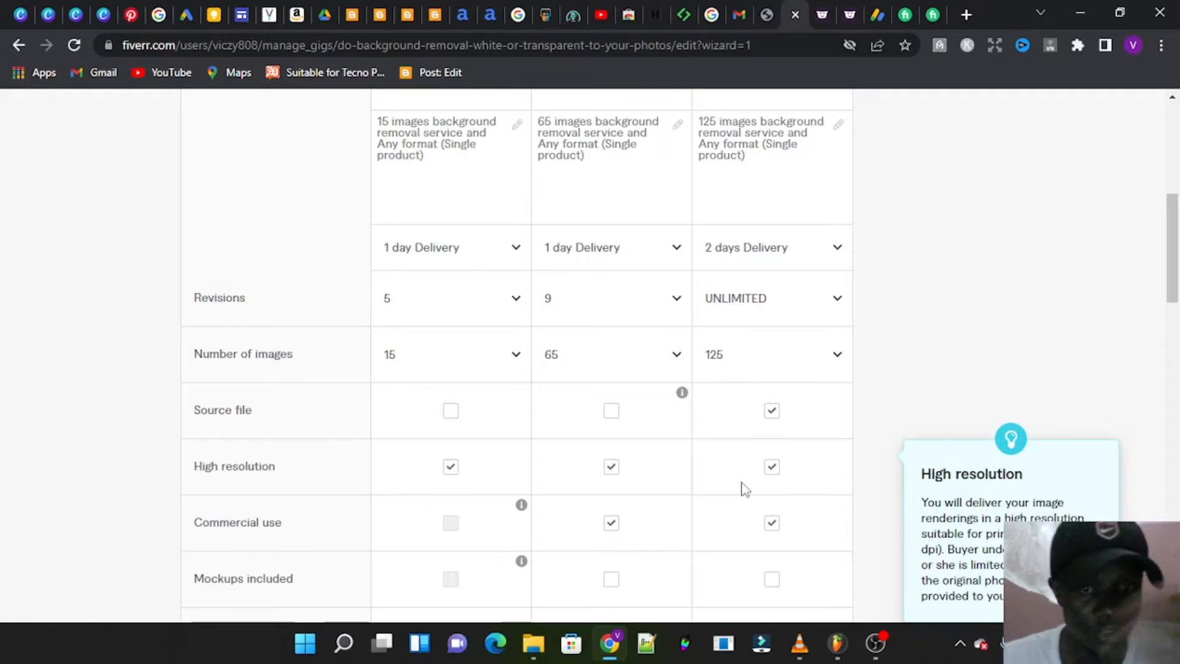
scroll(743, 487, "down", 2)
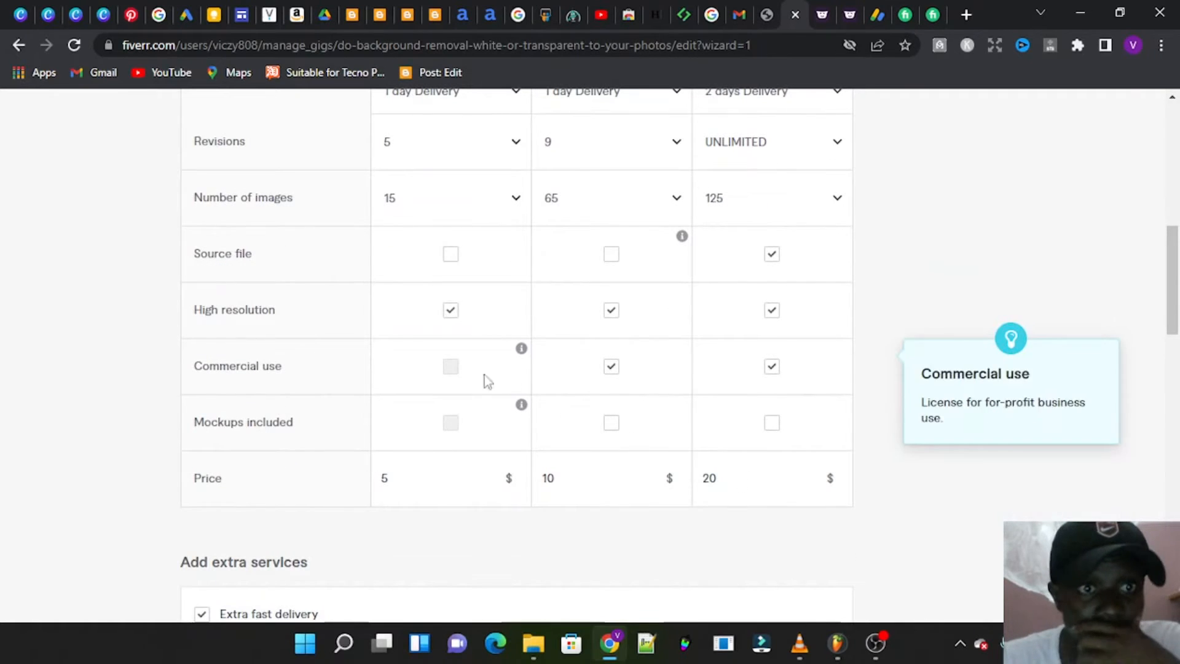
Step: Review the number of images, source file, high resolution, commercial use and mockup options across the three packages
scroll(514, 256, "up", 1)
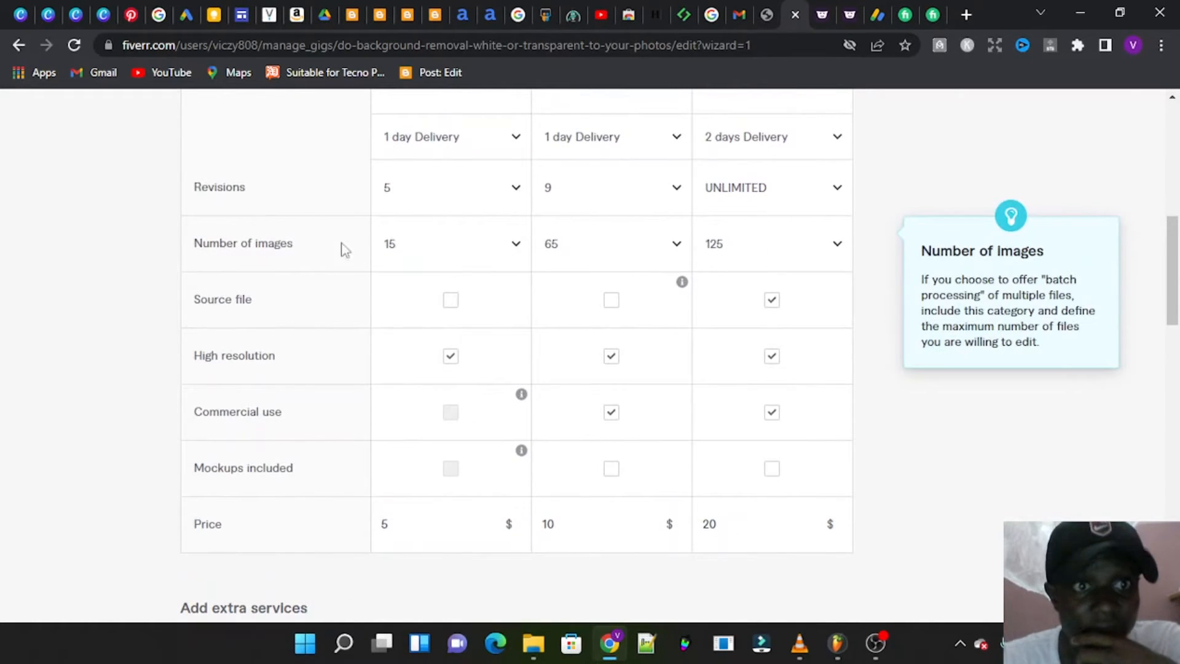
left_click(516, 246)
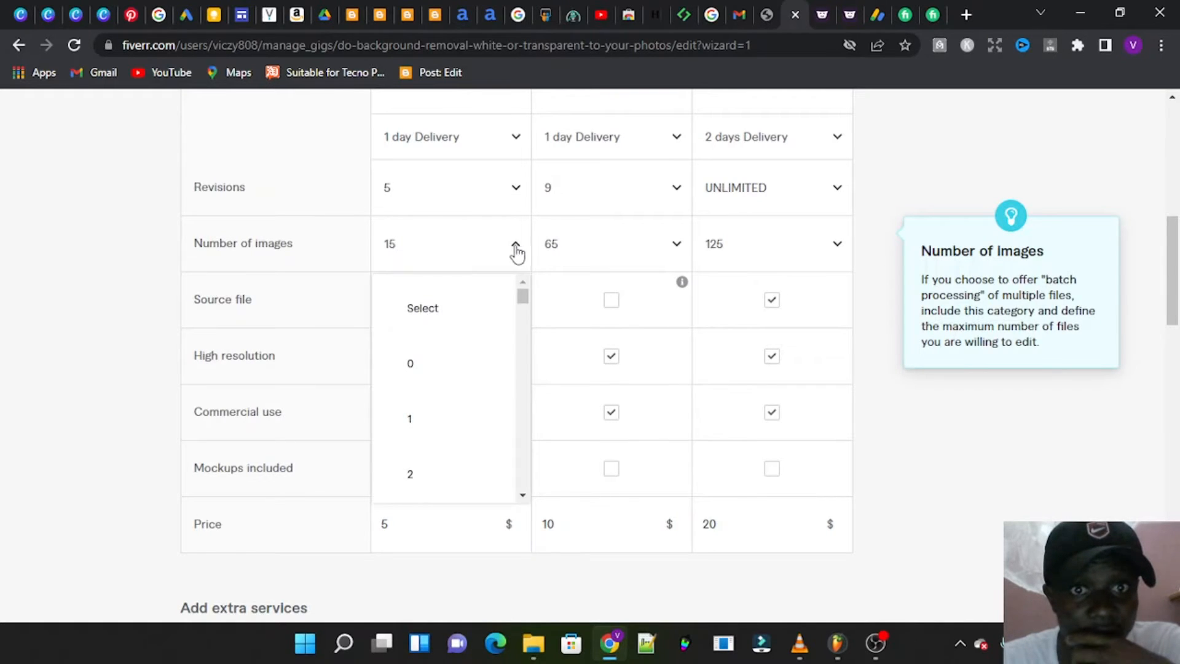
scroll(443, 396, "down", 3)
scroll(440, 396, "down", 2)
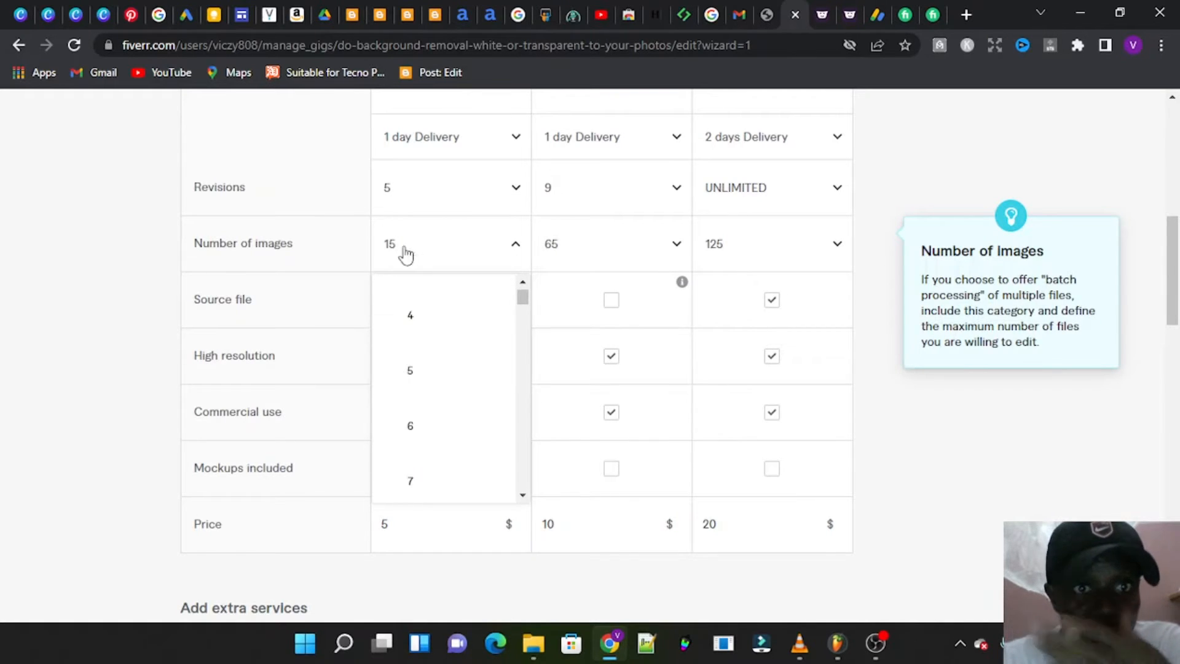
left_click(339, 248)
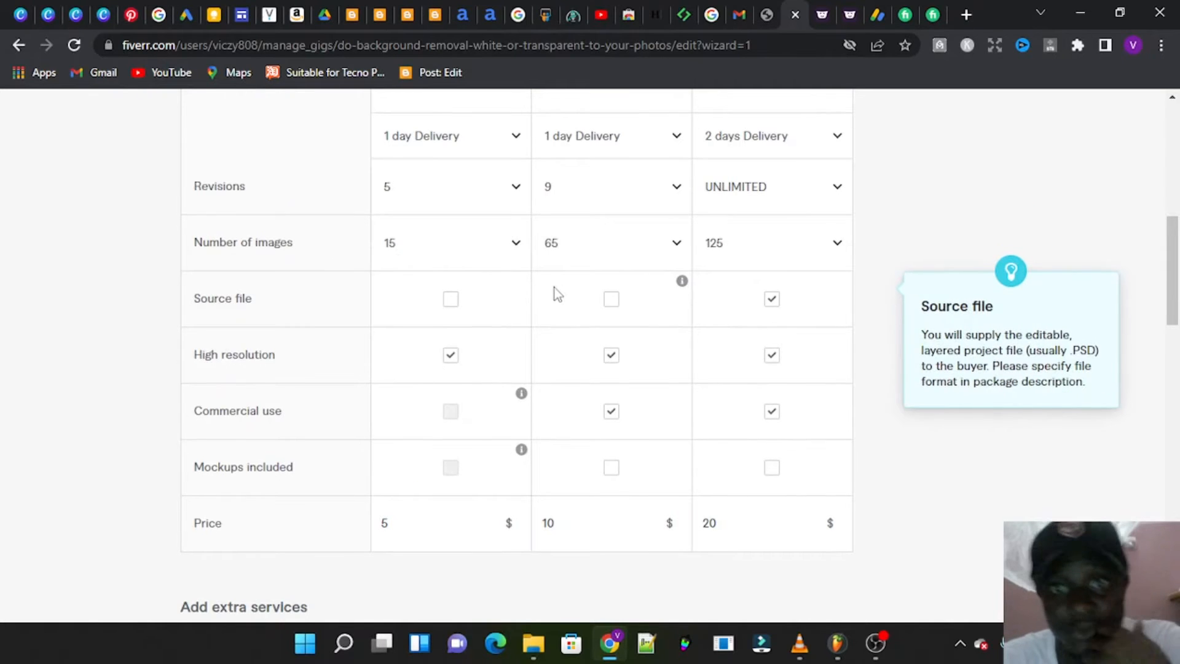
scroll(584, 276, "down", 1)
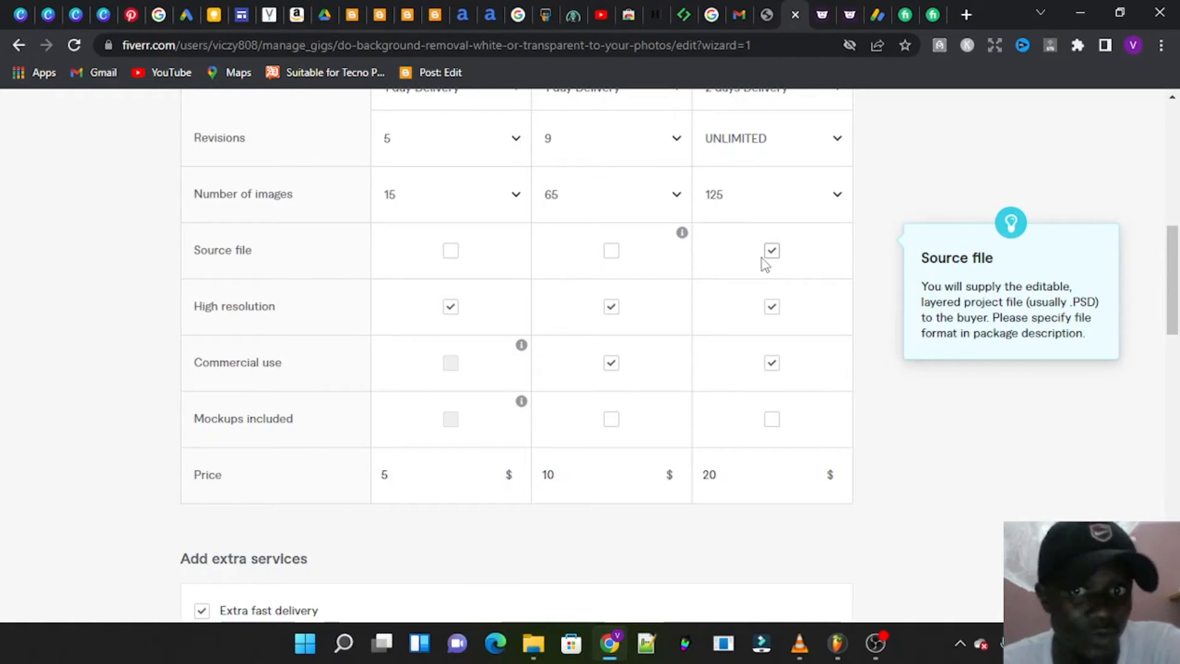
scroll(774, 263, "up", 2)
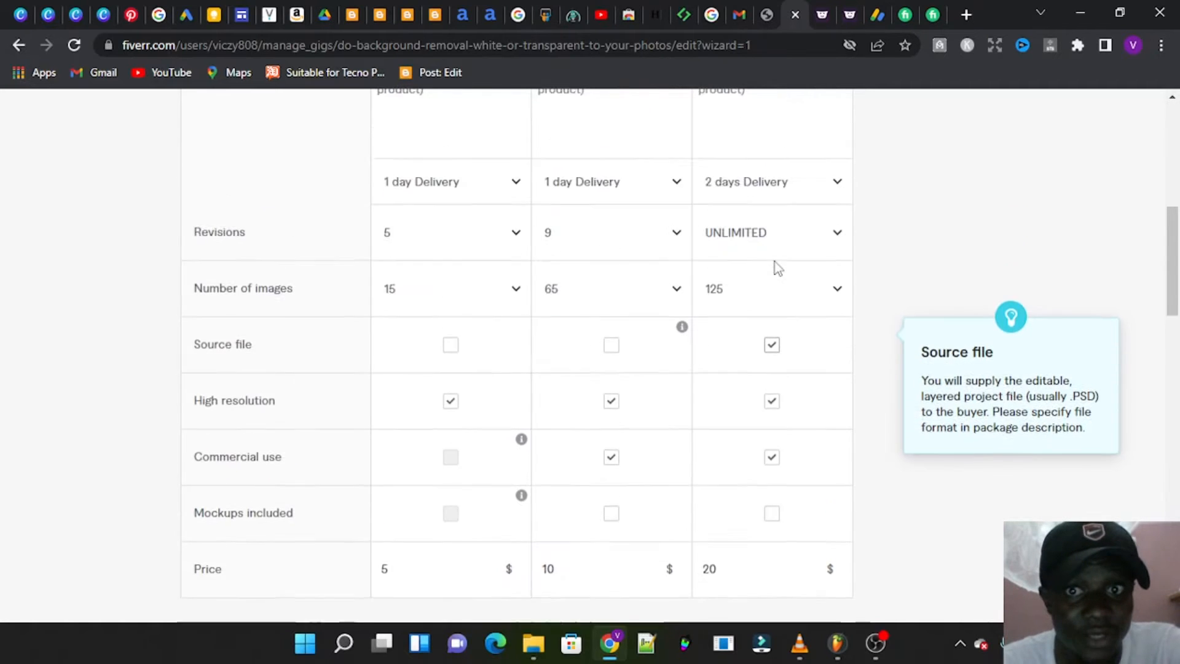
scroll(775, 262, "down", 3)
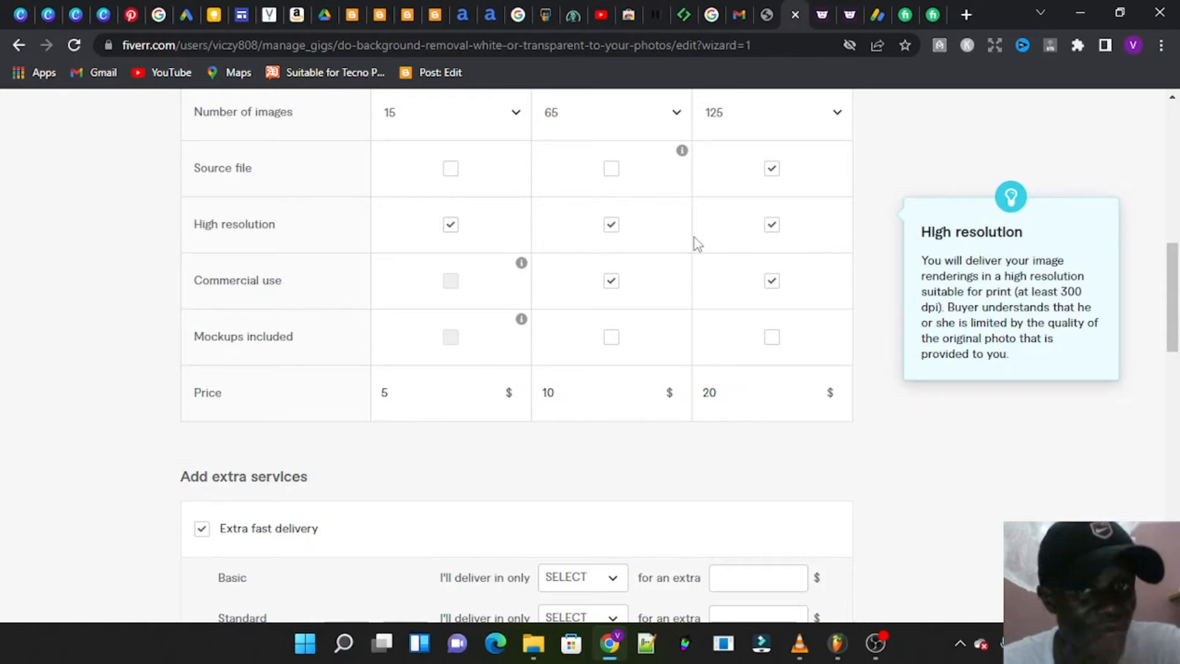
scroll(696, 243, "down", 2)
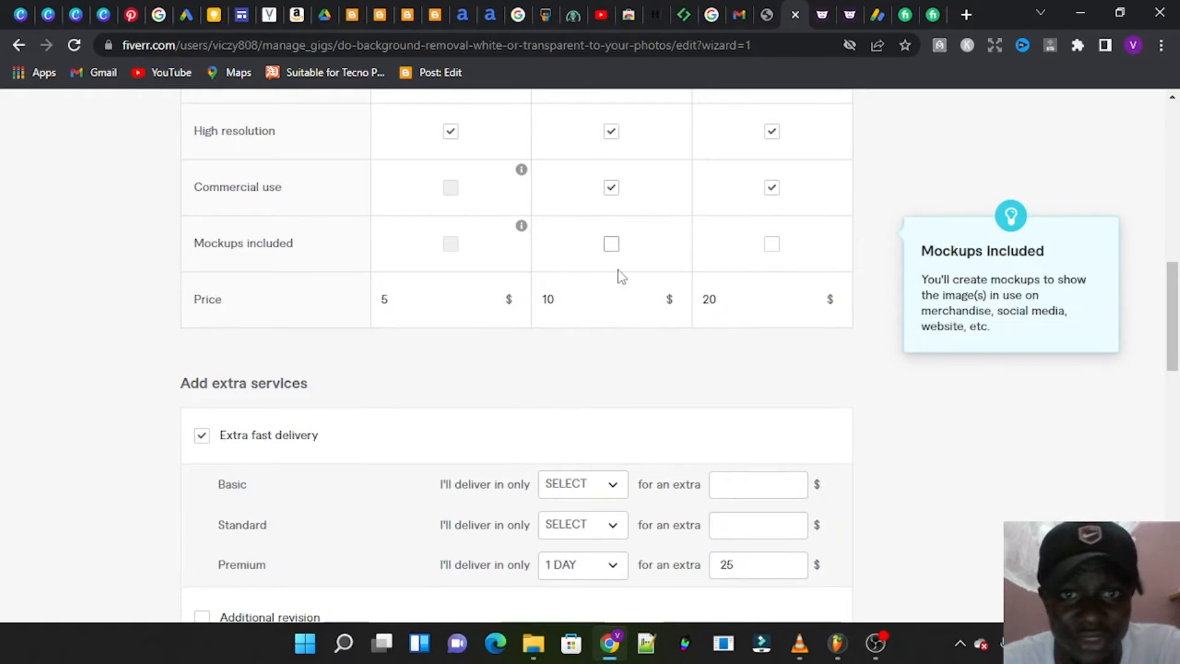
scroll(617, 275, "up", 3)
scroll(619, 278, "down", 4)
scroll(619, 277, "up", 3)
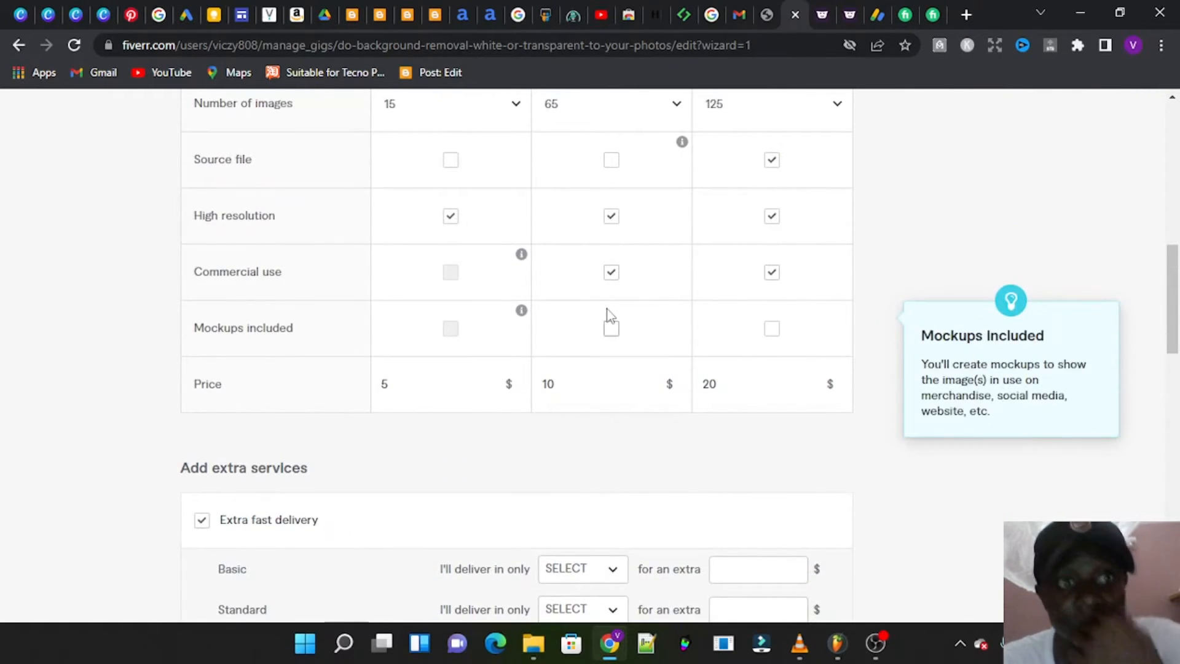
Step: Set the Basic package price to $10
scroll(799, 345, "down", 3)
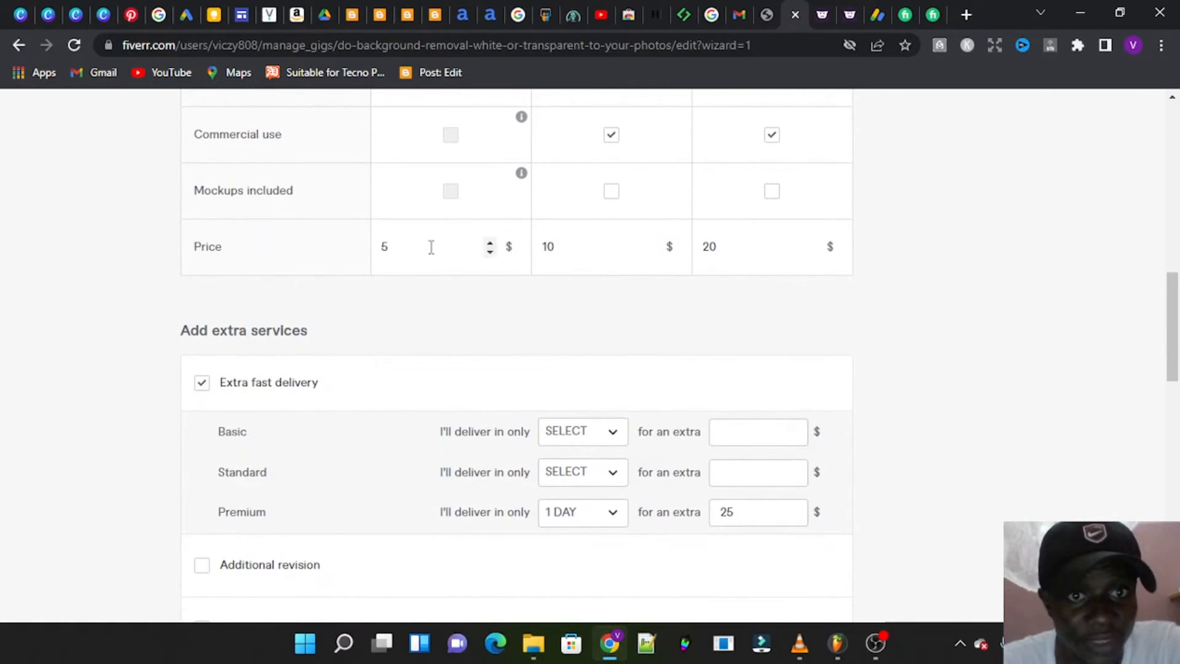
left_click(491, 253)
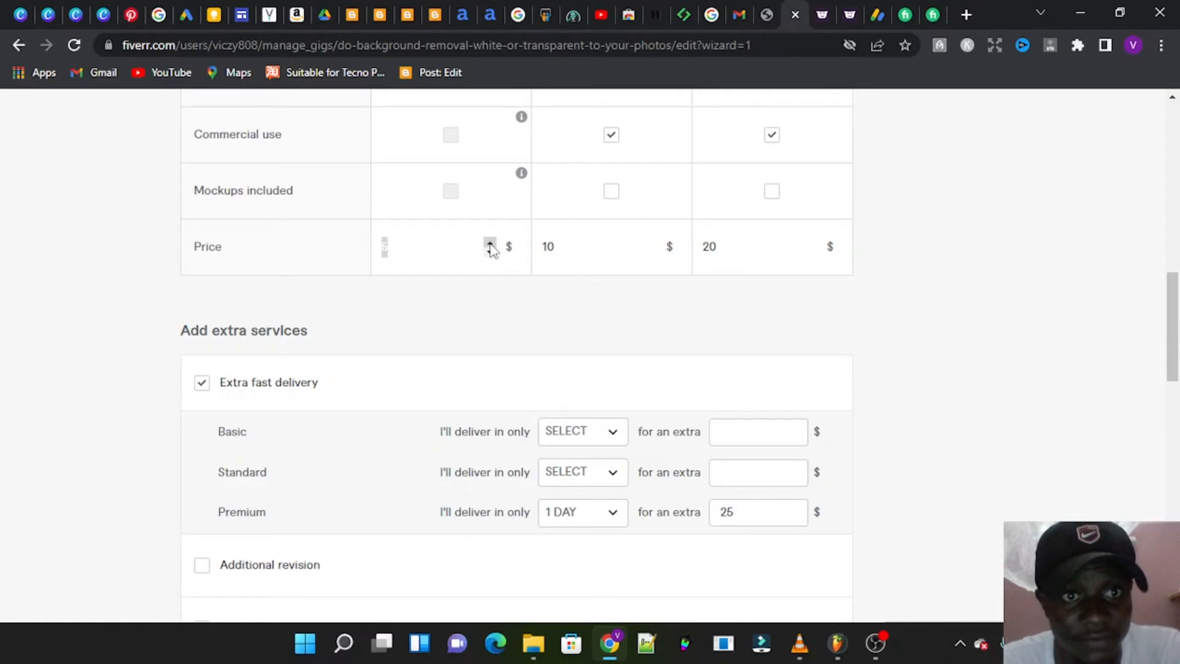
left_click(491, 248)
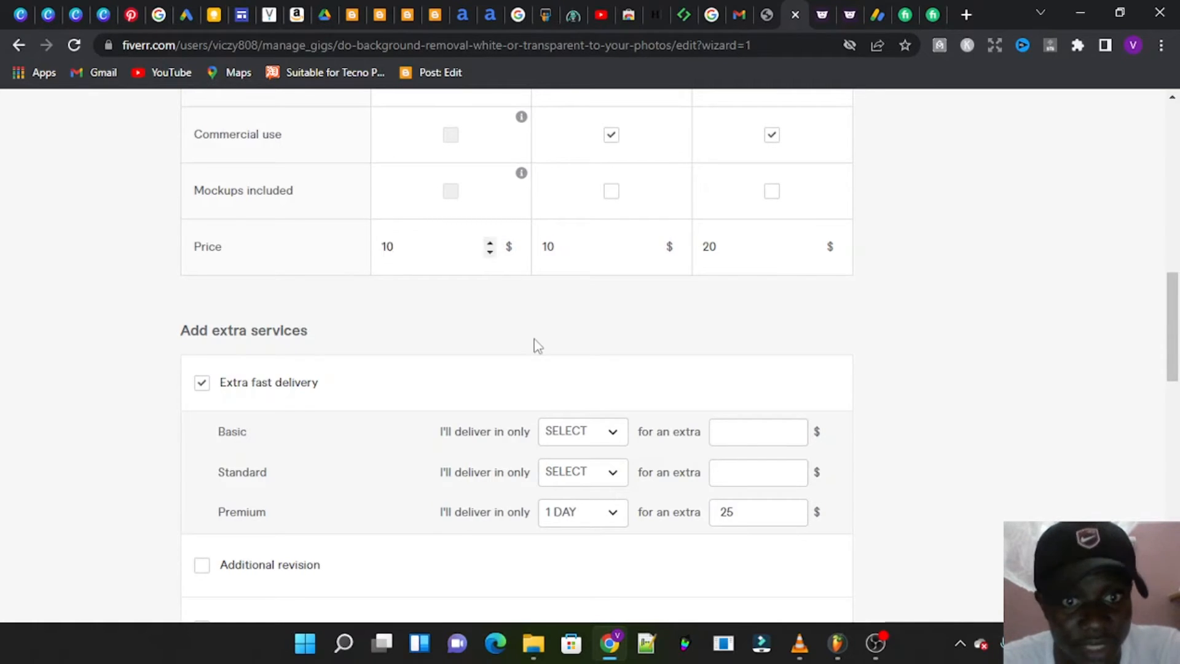
Step: Review the completed package table and the optional extra services, including the extra fast delivery settings for each package
scroll(532, 342, "down", 2)
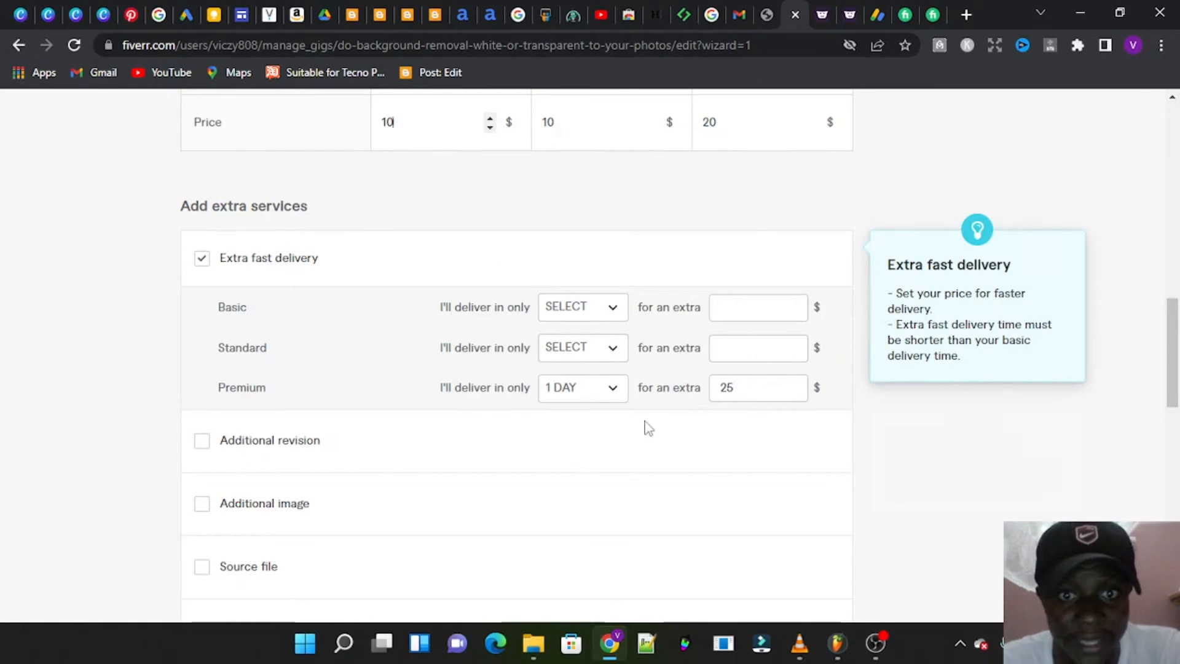
scroll(642, 428, "up", 1)
scroll(639, 431, "down", 2)
scroll(638, 426, "up", 15)
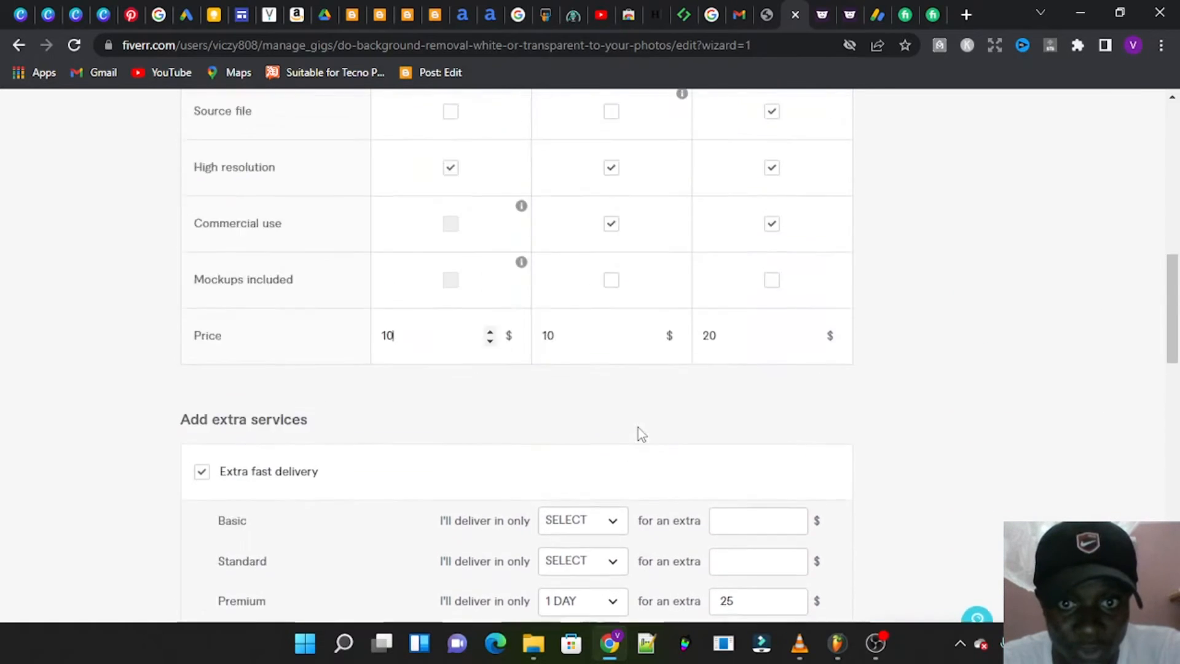
scroll(734, 492, "down", 4)
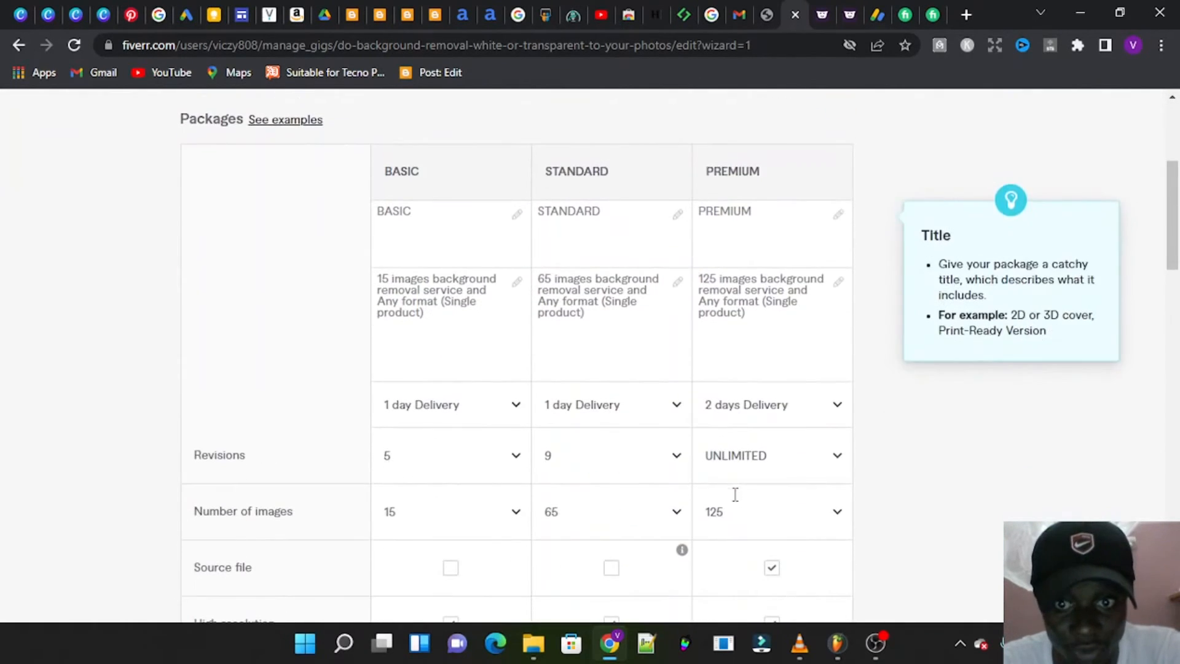
scroll(748, 483, "down", 5)
scroll(745, 337, "up", 1)
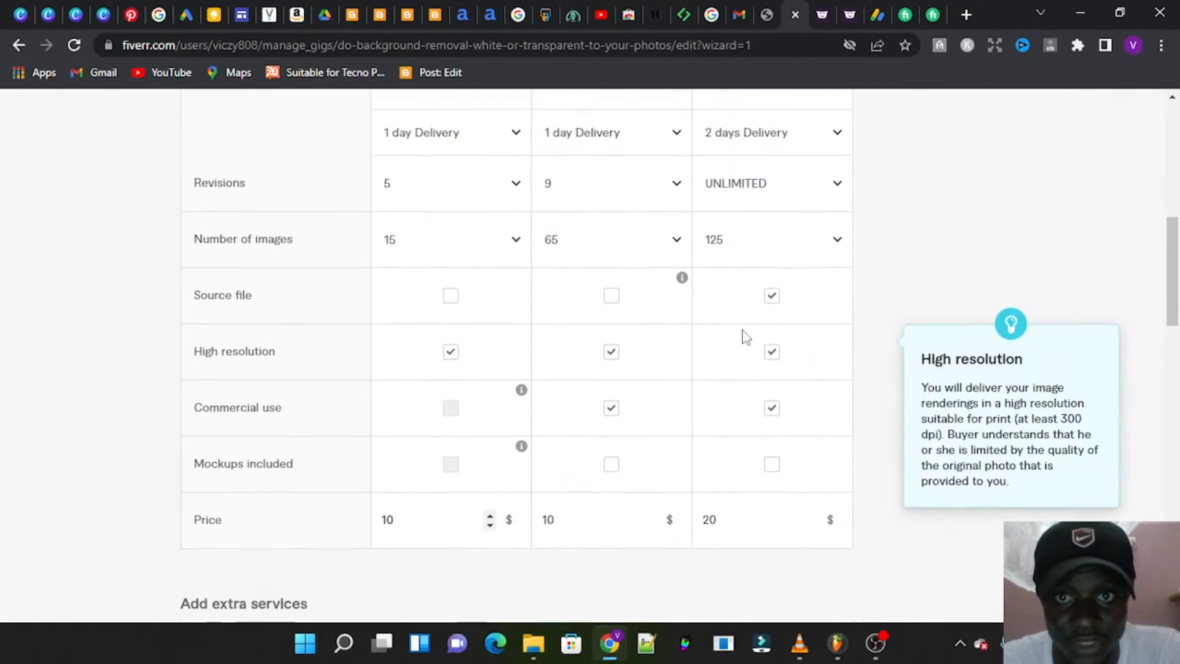
scroll(692, 377, "down", 6)
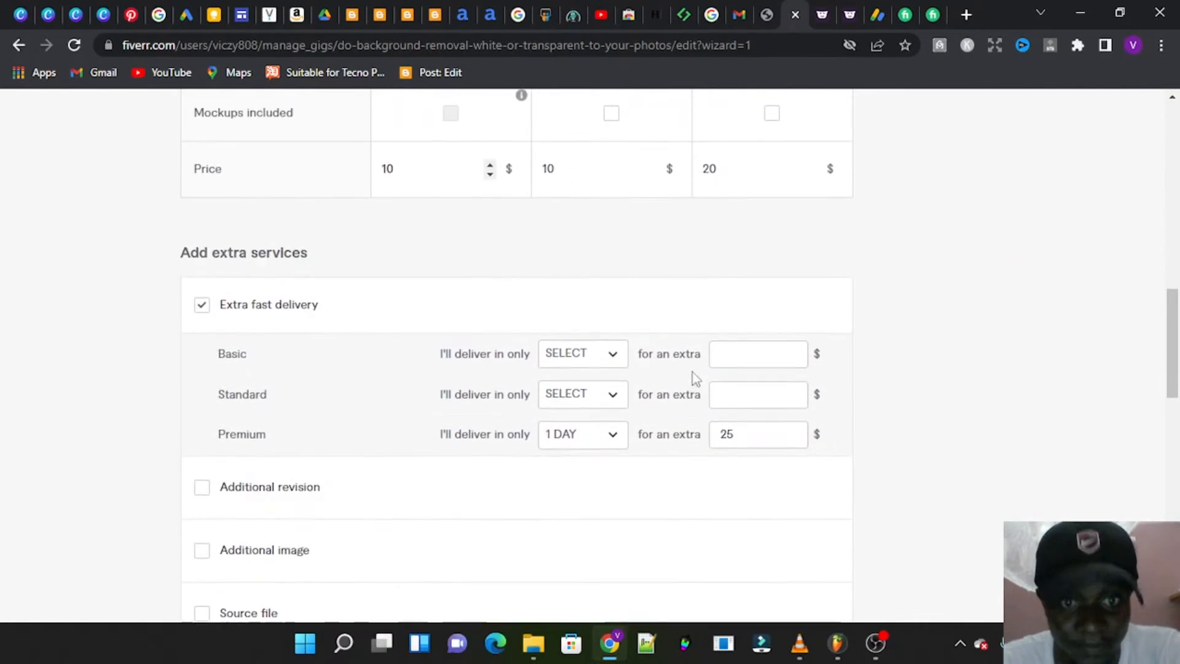
scroll(634, 470, "down", 1)
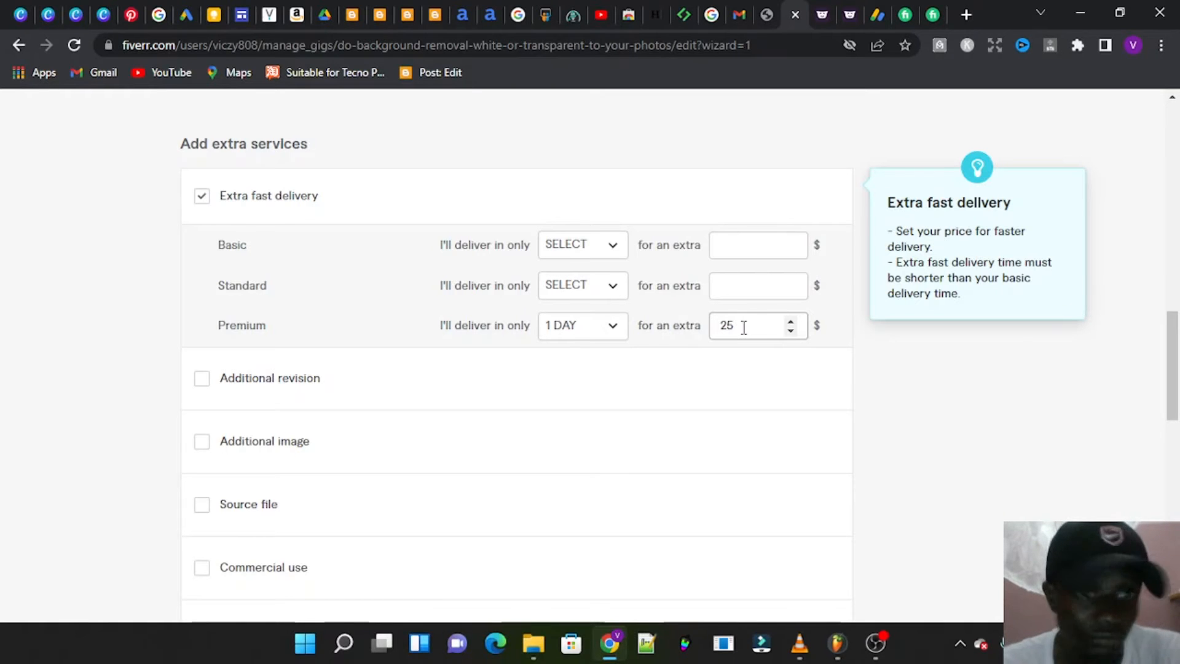
scroll(743, 327, "down", 4)
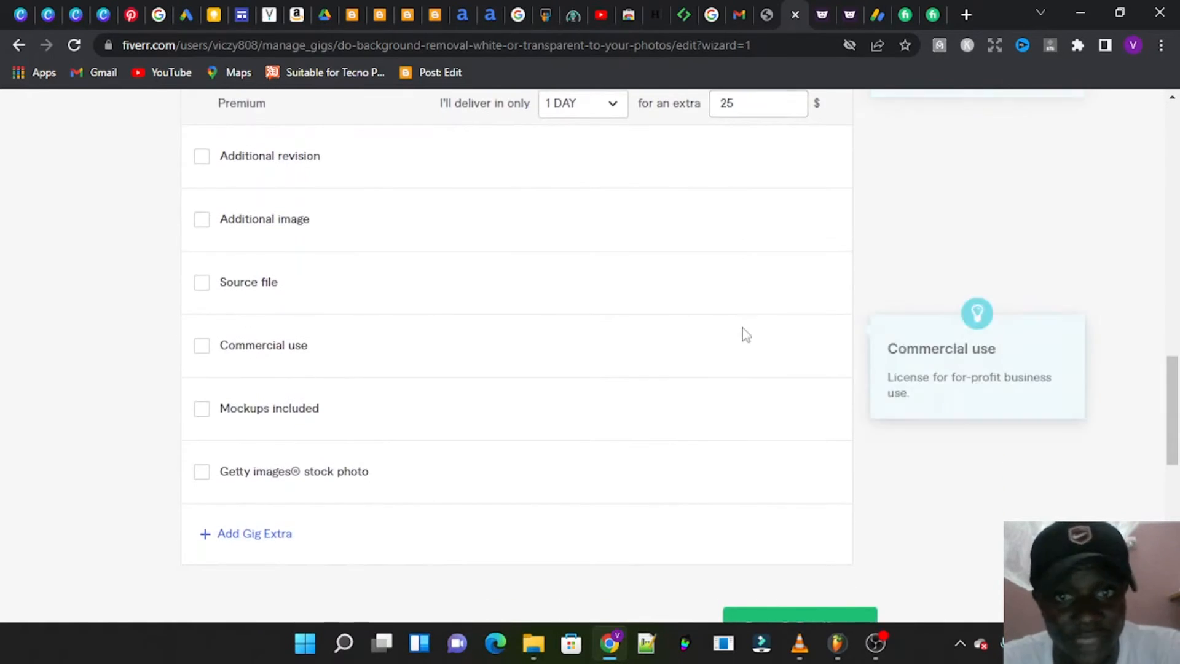
scroll(742, 327, "down", 3)
Step: Set the Basic package price to $5 and save the pricing to continue to Description & FAQ
left_click(770, 469)
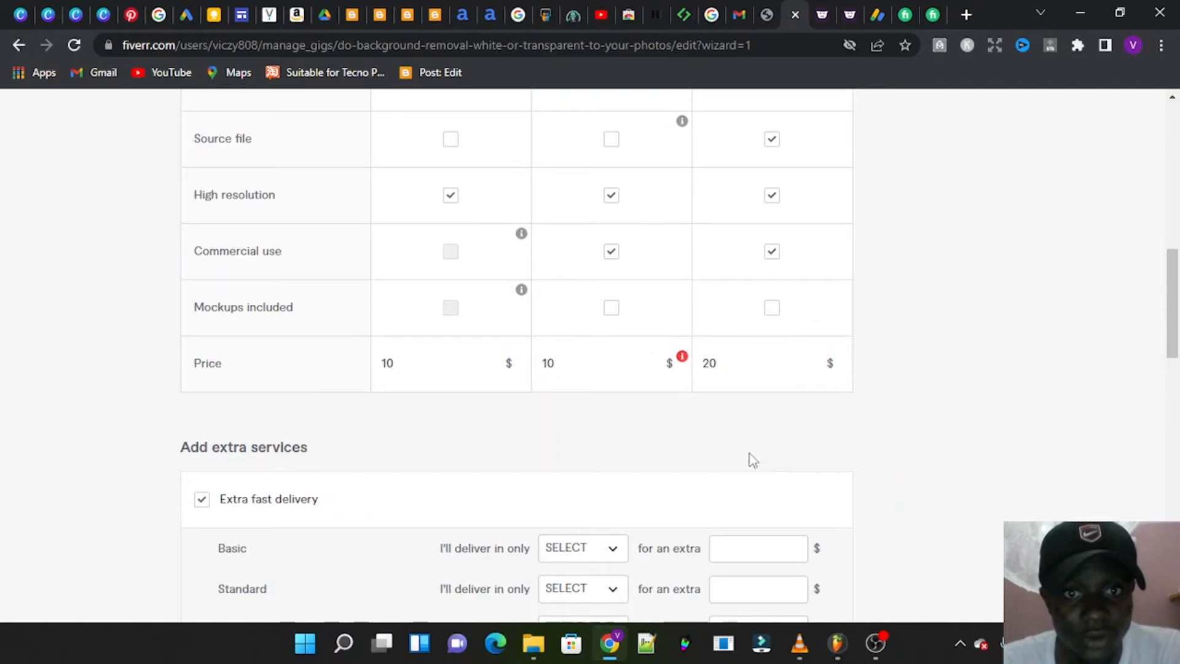
left_click(490, 370)
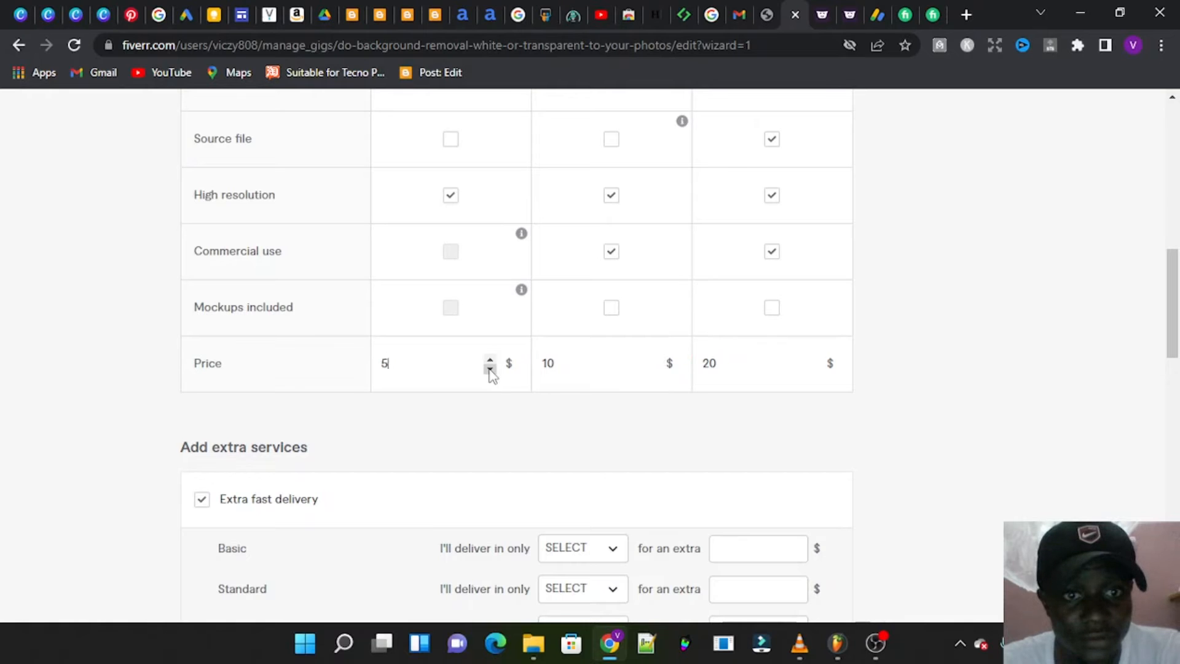
scroll(747, 426, "down", 15)
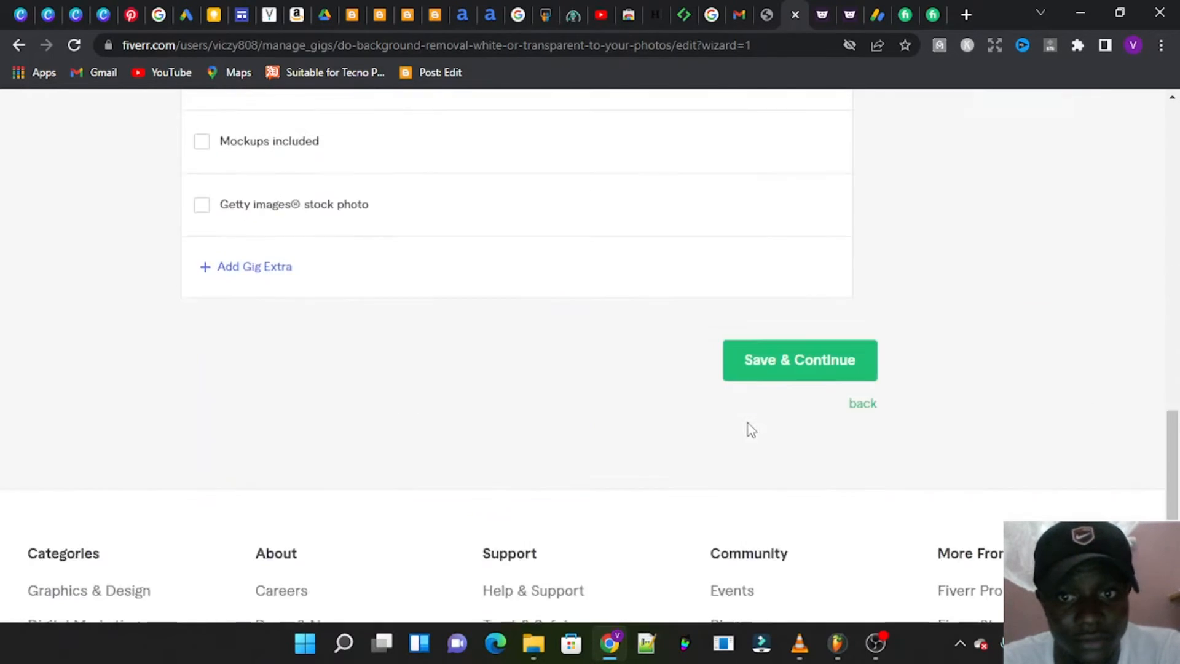
scroll(804, 251, "up", 3)
left_click(809, 286)
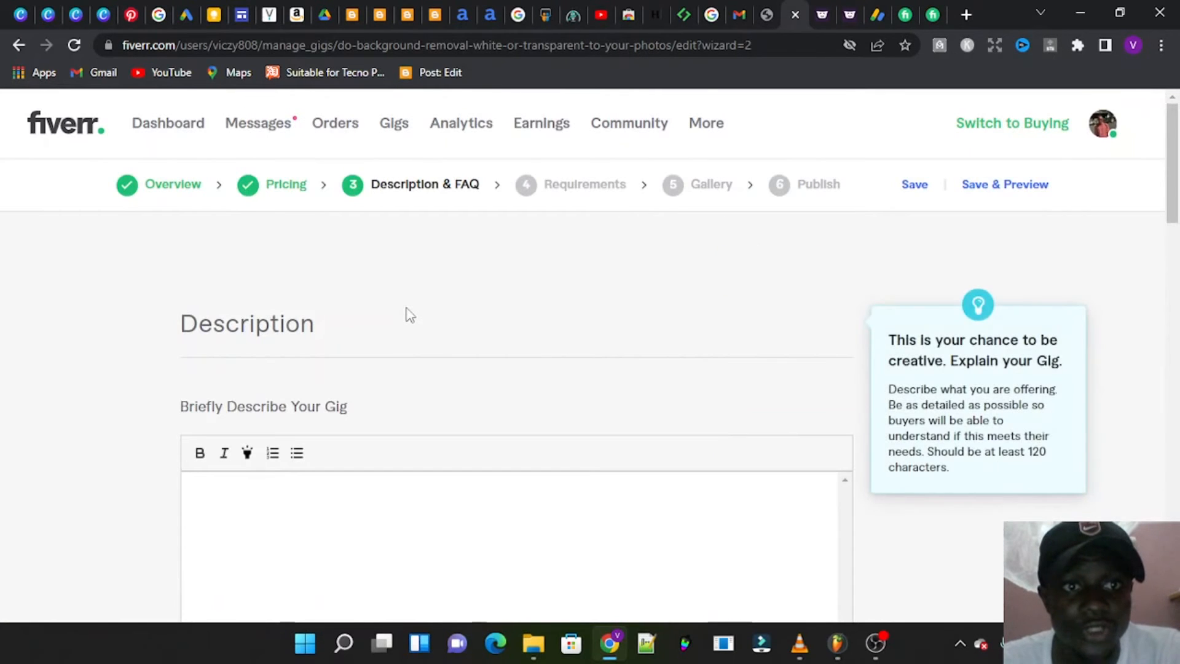
Step: Examine the gig description form, and read the competing background removal gig's description and seller information for reference
scroll(408, 312, "down", 3)
scroll(408, 310, "up", 3)
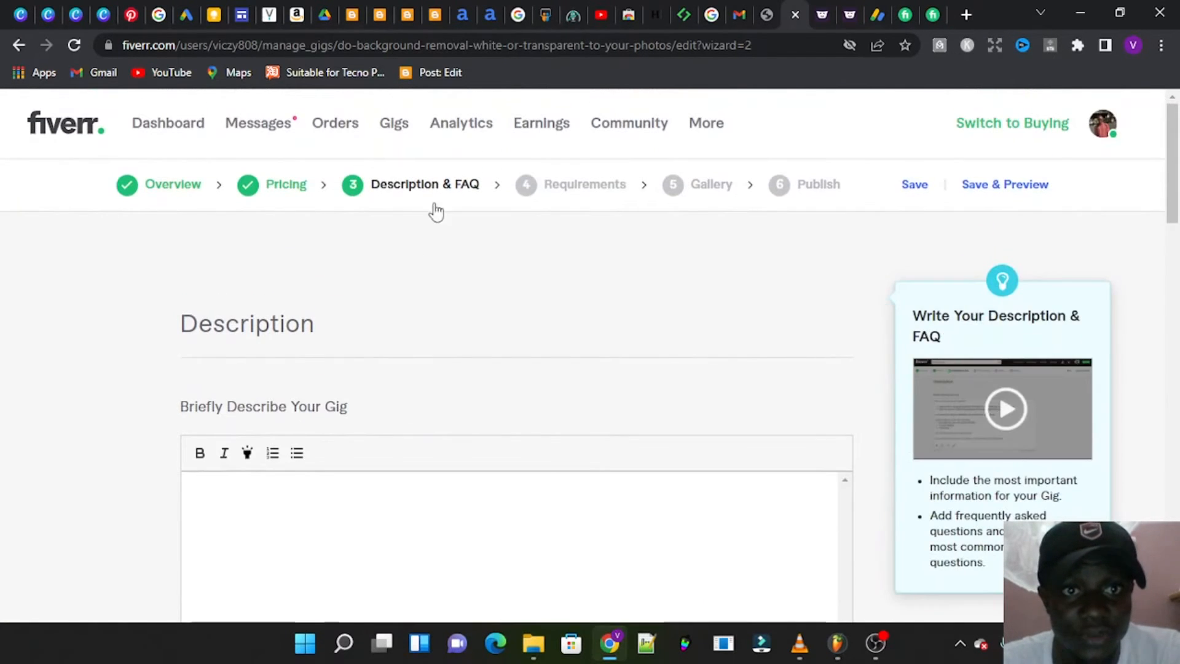
scroll(464, 289, "down", 1)
scroll(465, 292, "down", 4)
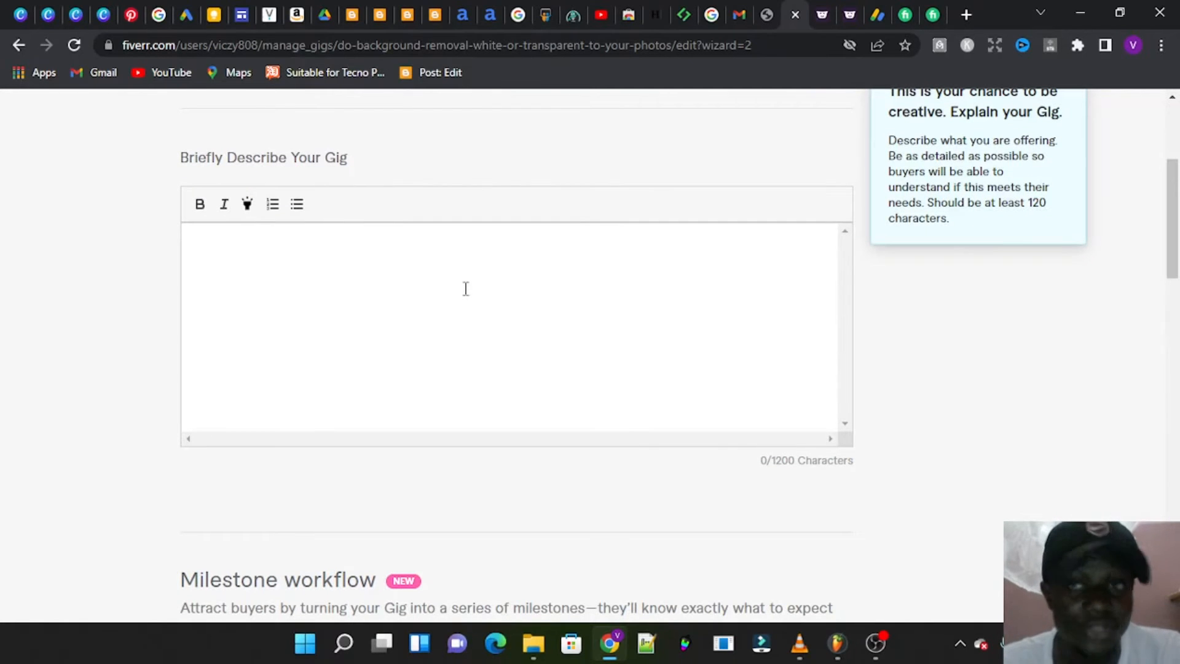
left_click(937, 12)
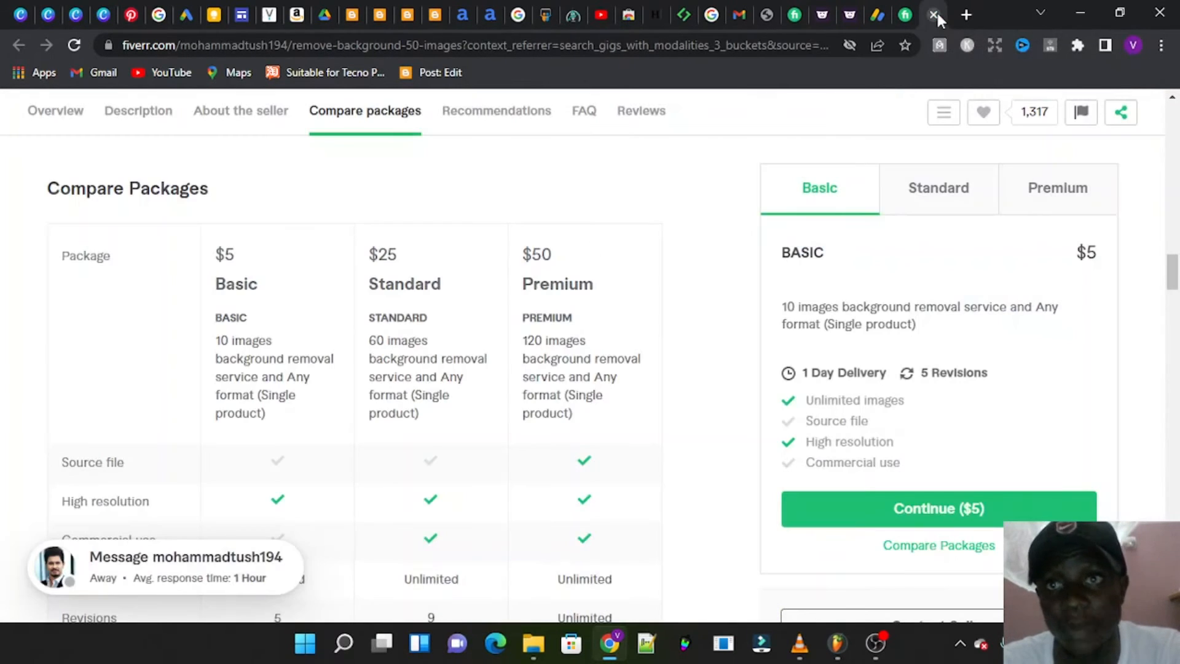
scroll(346, 349, "up", 12)
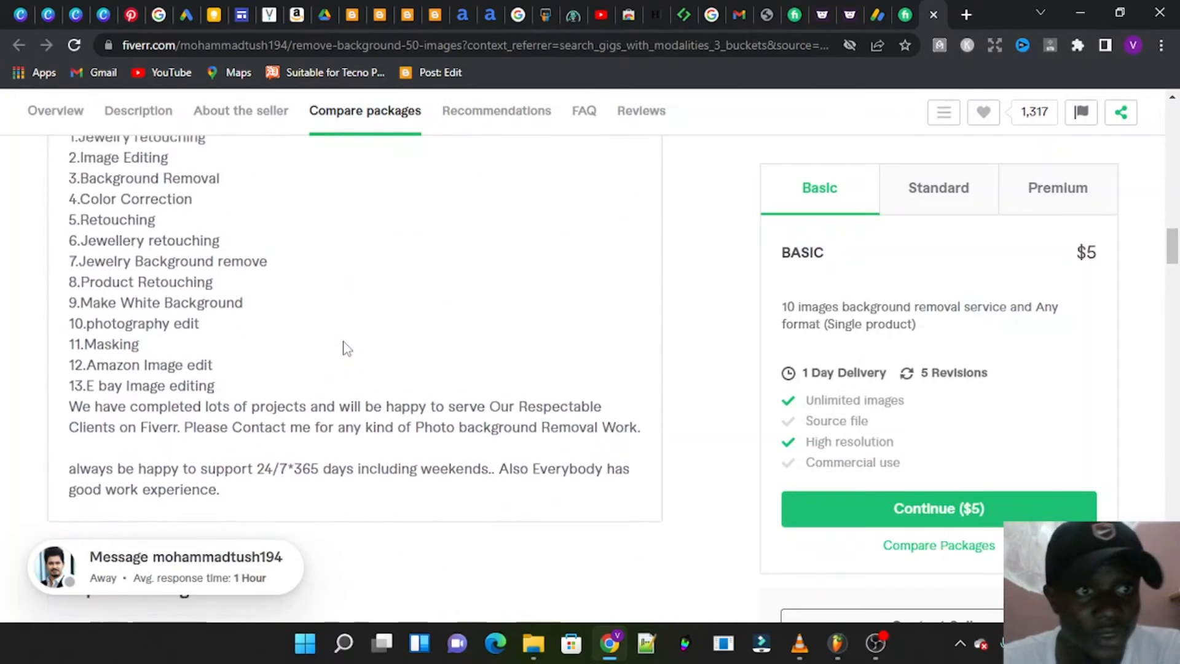
scroll(346, 349, "up", 10)
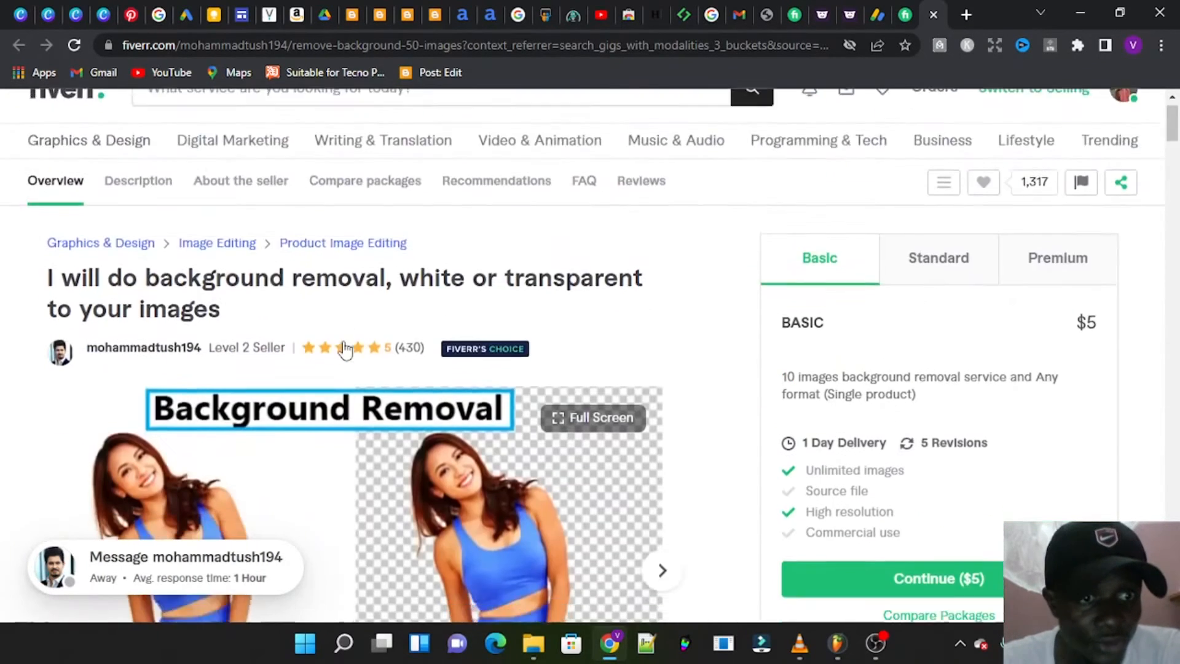
scroll(346, 349, "down", 7)
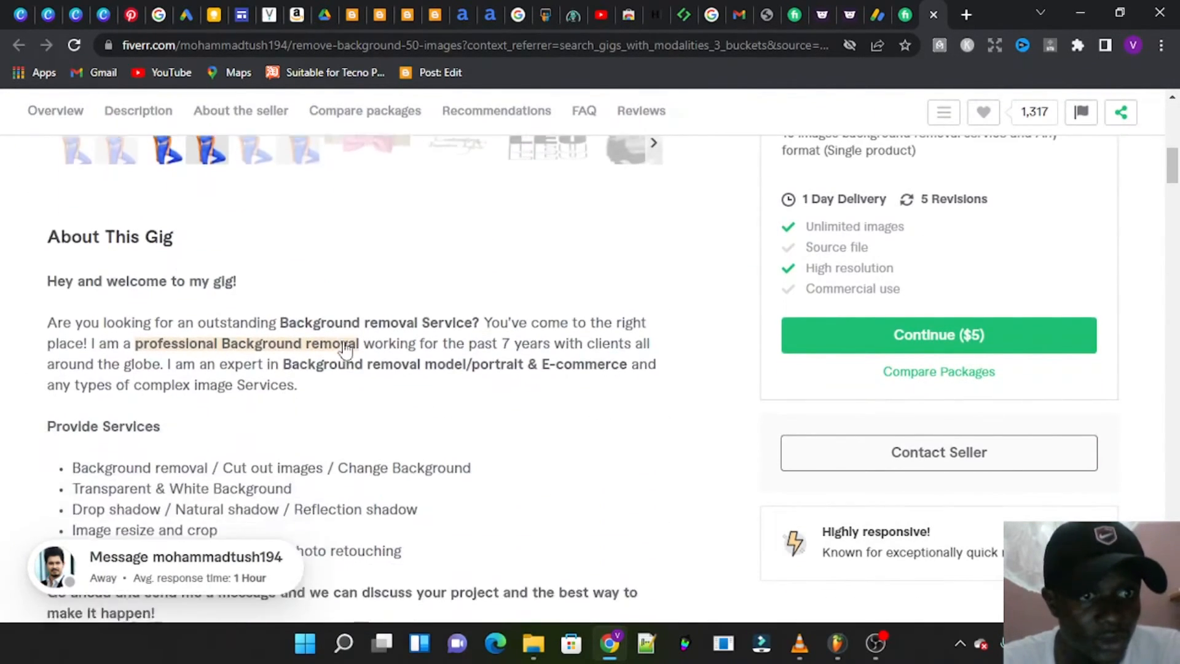
scroll(185, 328, "down", 5)
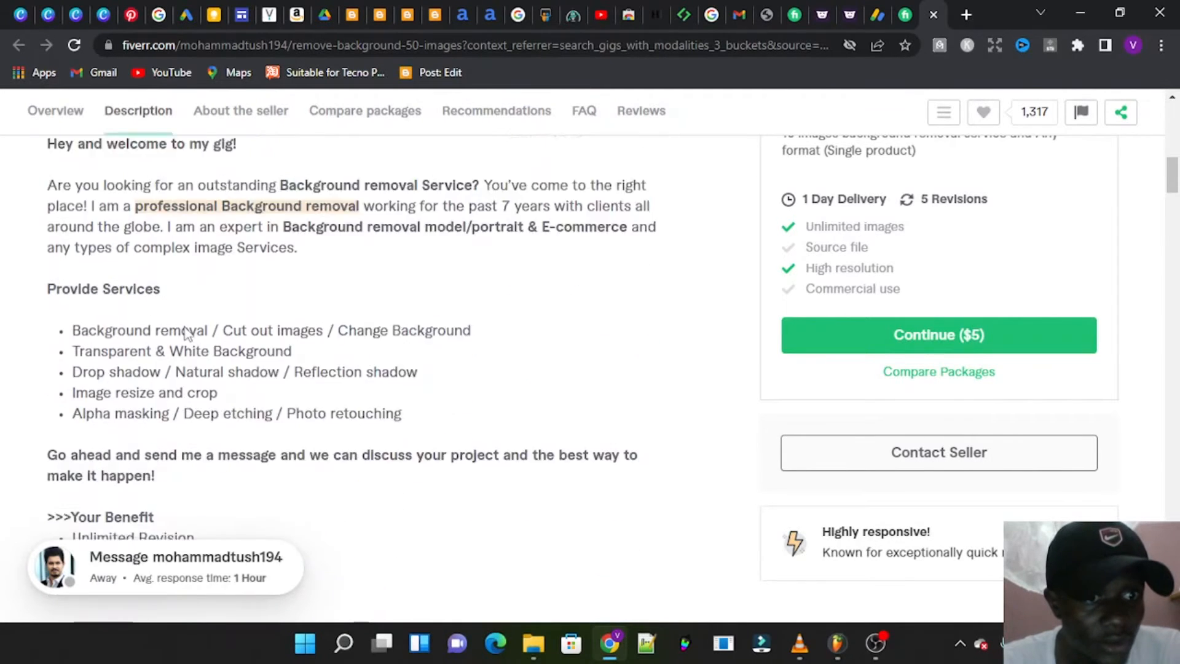
scroll(210, 437, "down", 5)
scroll(212, 443, "down", 8)
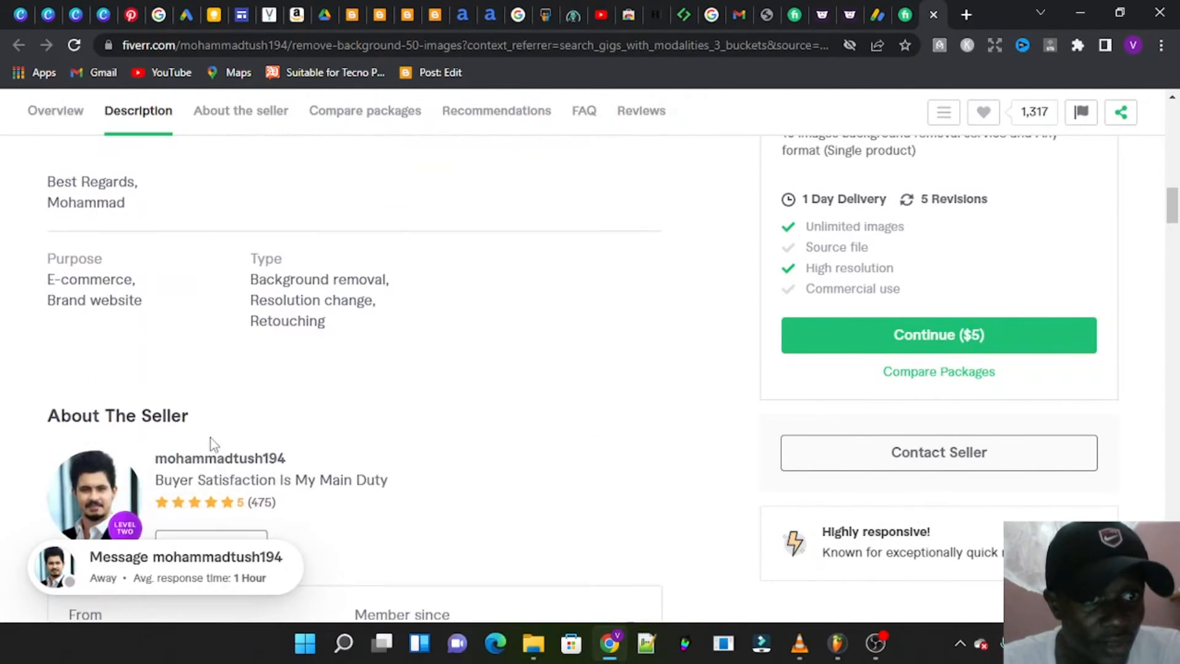
scroll(210, 437, "down", 9)
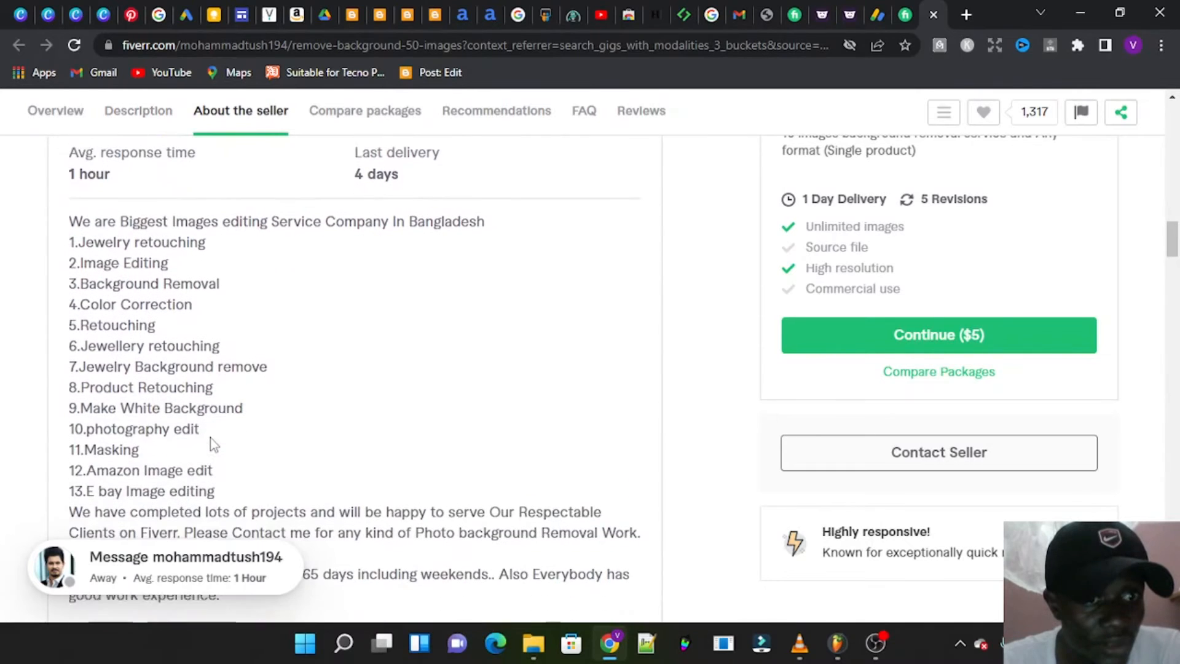
Step: Copy the competing gig's description text, including the closing and the Purpose and Type details
scroll(210, 438, "up", 10)
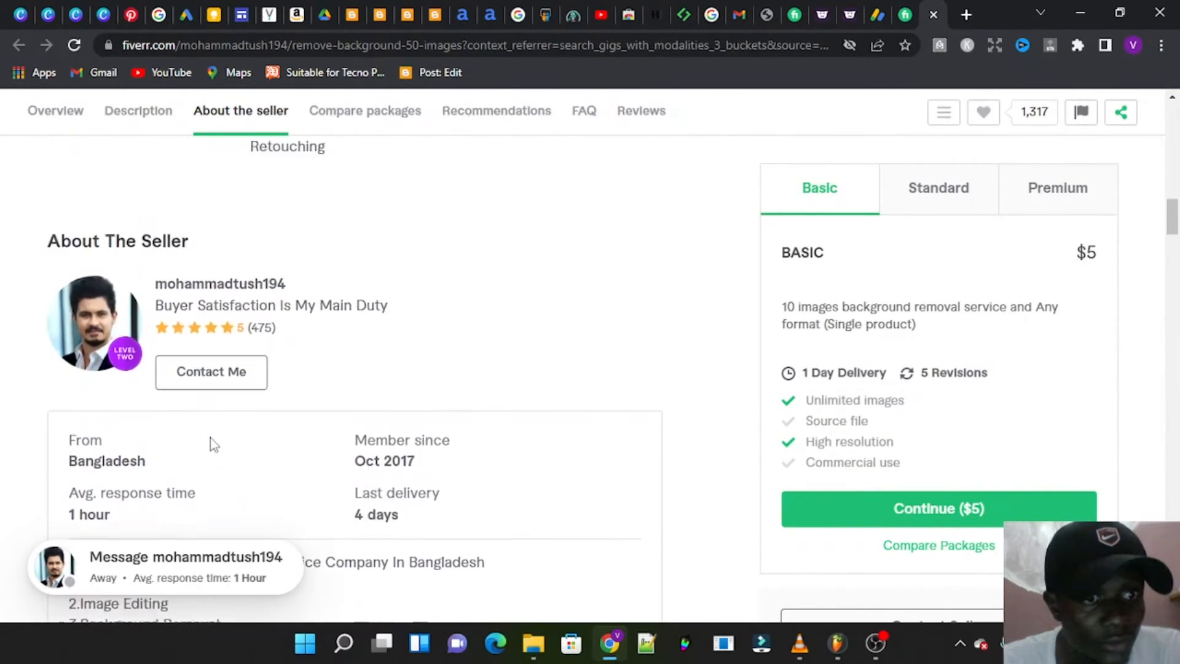
scroll(210, 438, "down", 8)
scroll(210, 444, "up", 3)
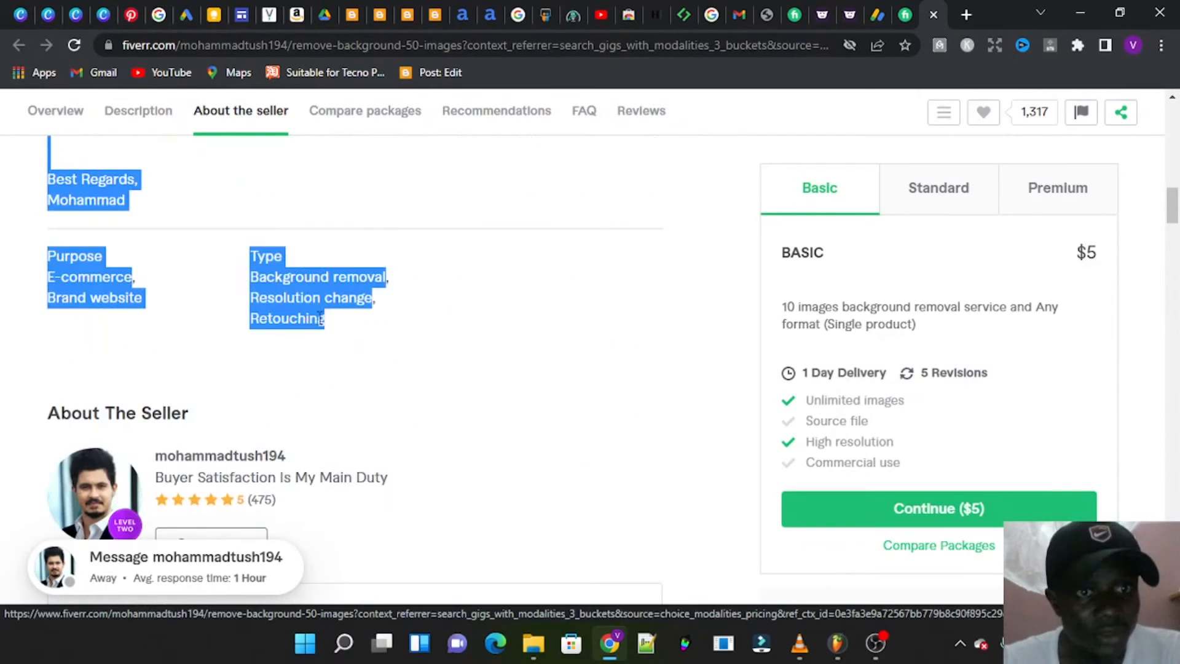
right_click(319, 318)
left_click(345, 335)
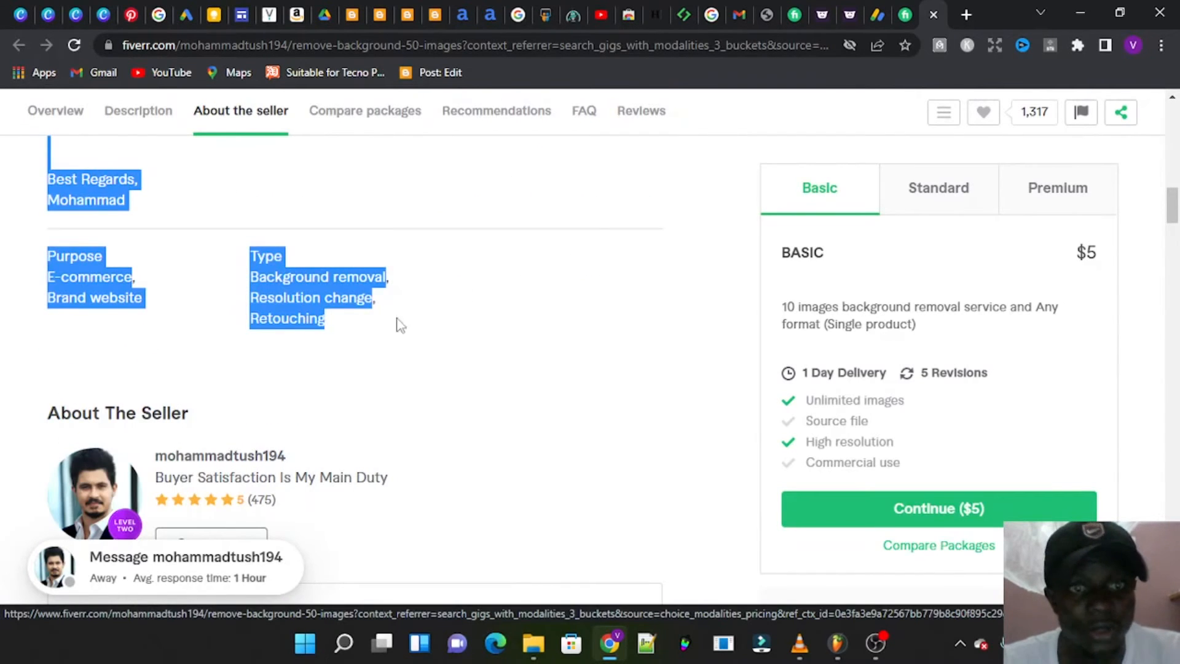
Step: Paste the copied text into the gig description and adapt it to 8 years of experience and "Background removal & graphics editing"
left_click(793, 15)
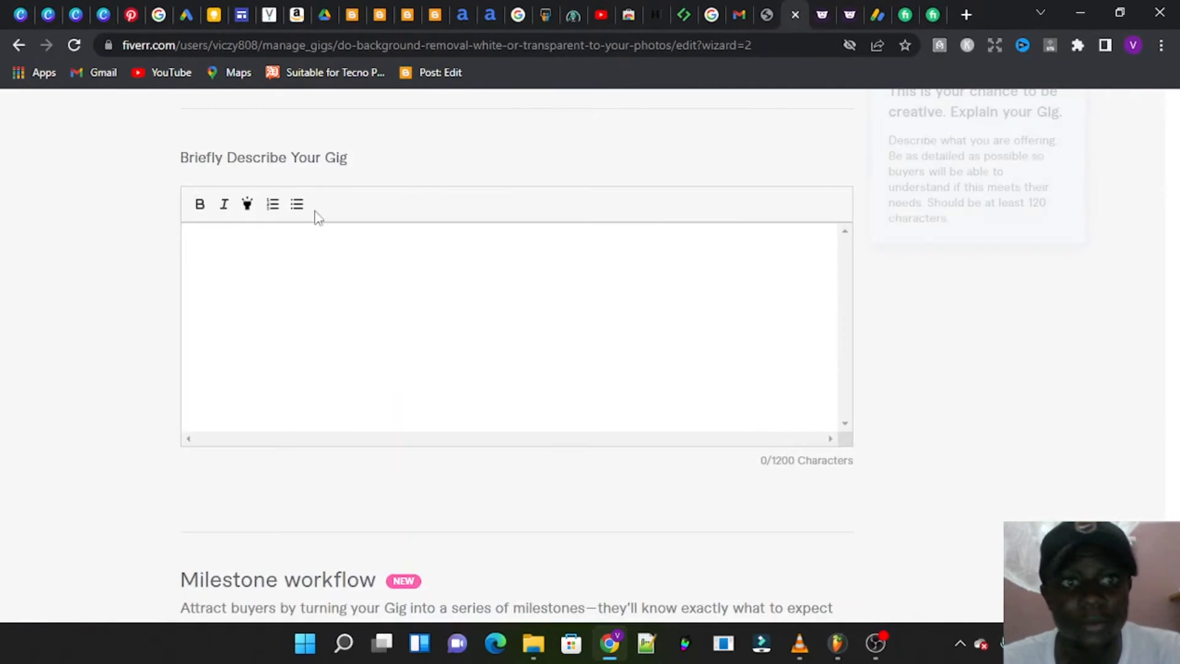
left_click(215, 235)
key("ctrl+v")
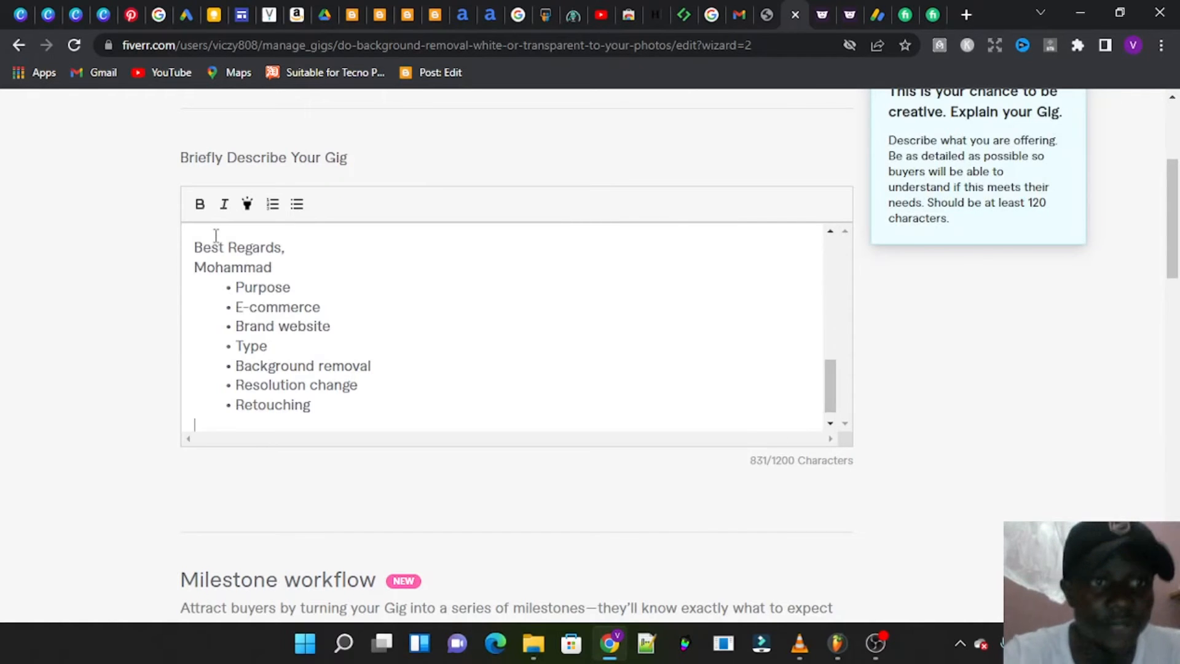
scroll(443, 314, "up", 4)
scroll(442, 316, "up", 6)
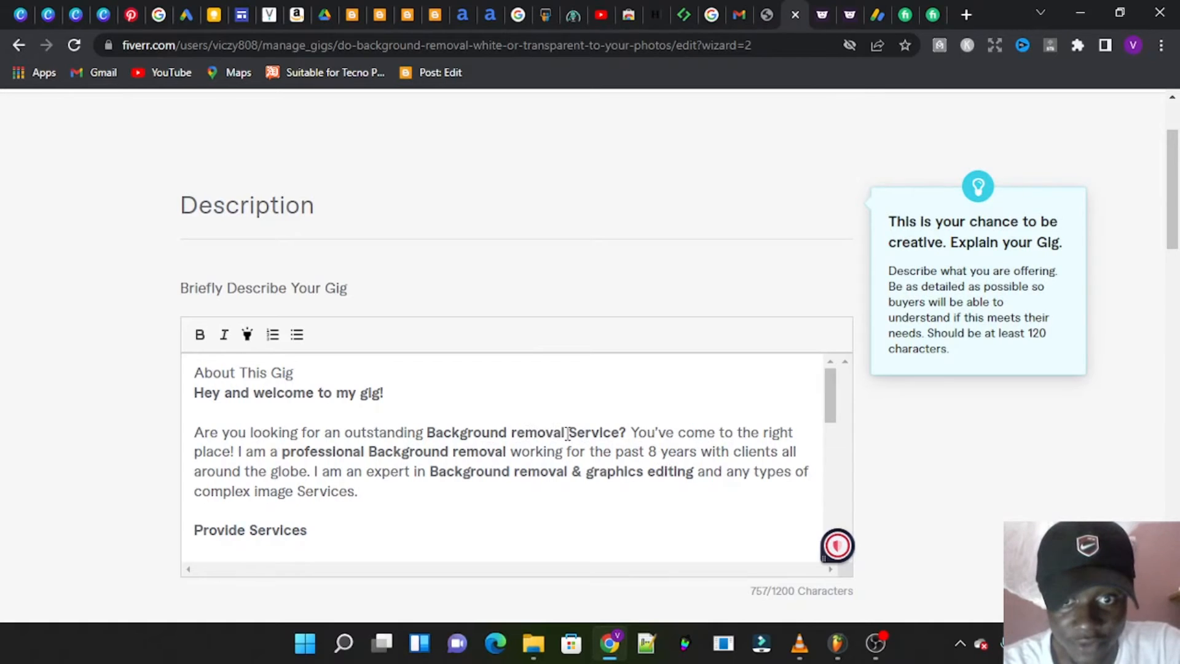
scroll(663, 455, "down", 1)
scroll(687, 443, "up", 1)
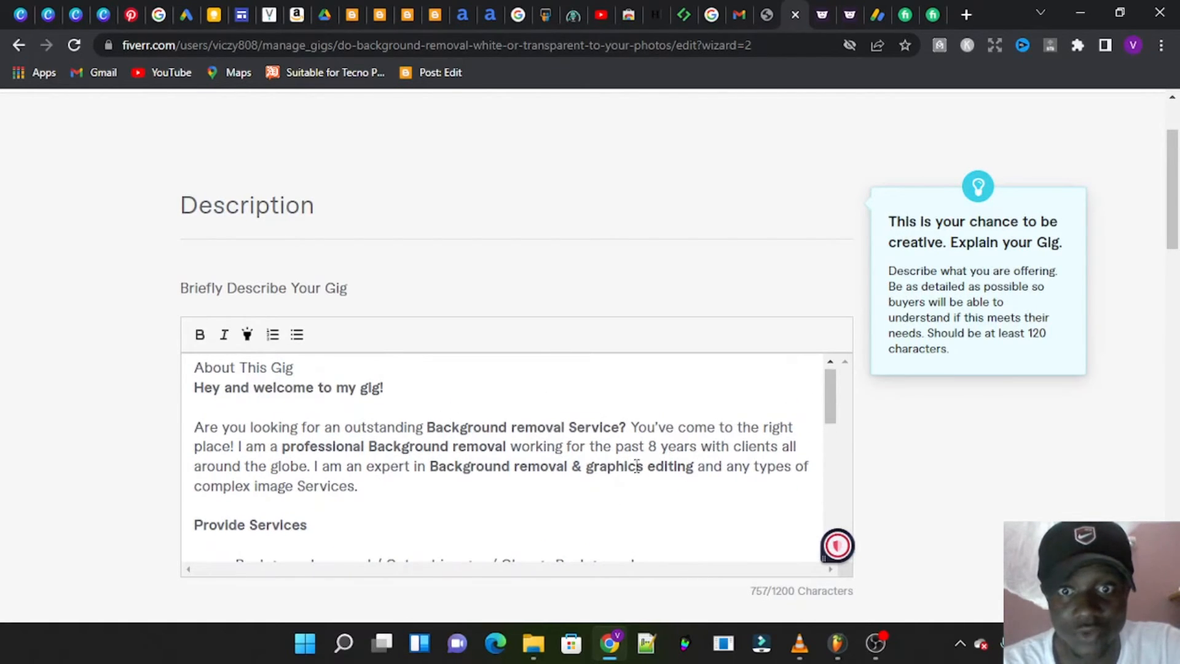
Step: Start a new FAQ entry for the gig and expand the fast delivery question in the competing gig's FAQ
scroll(131, 395, "down", 10)
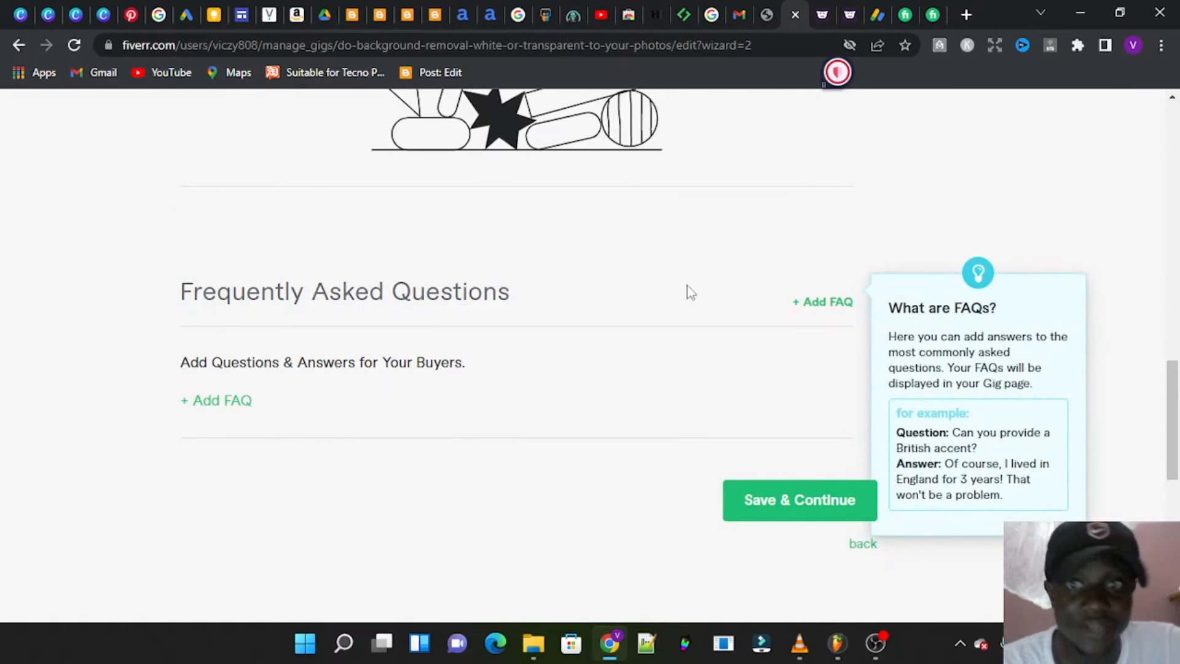
scroll(411, 346, "down", 1)
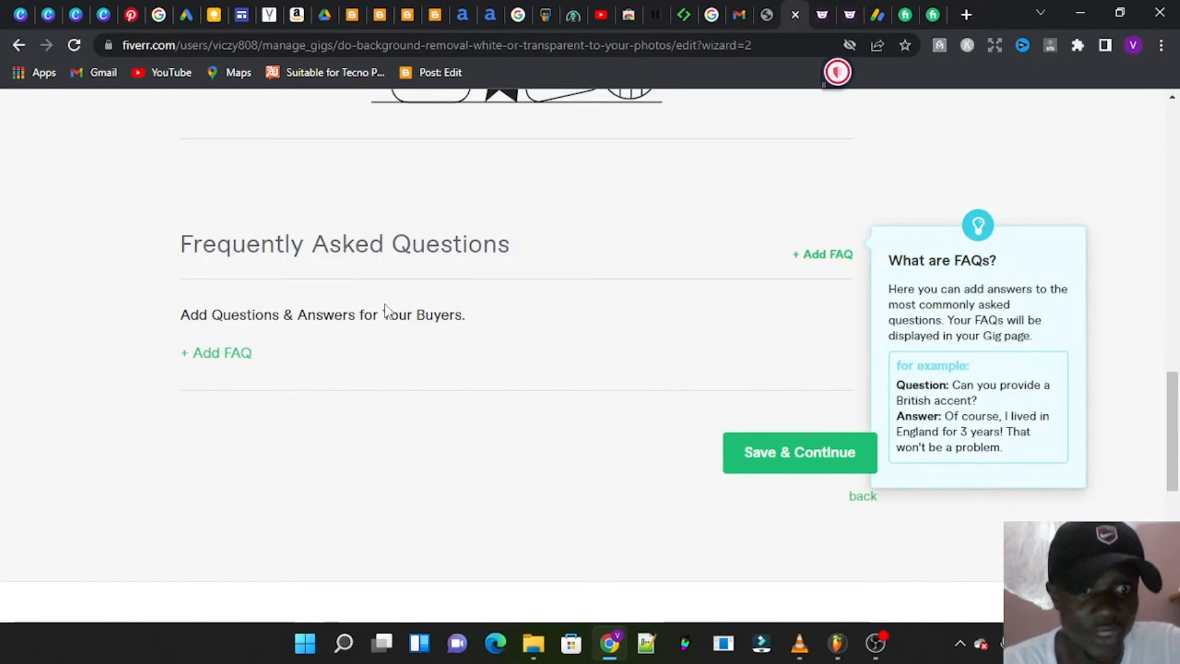
left_click(219, 357)
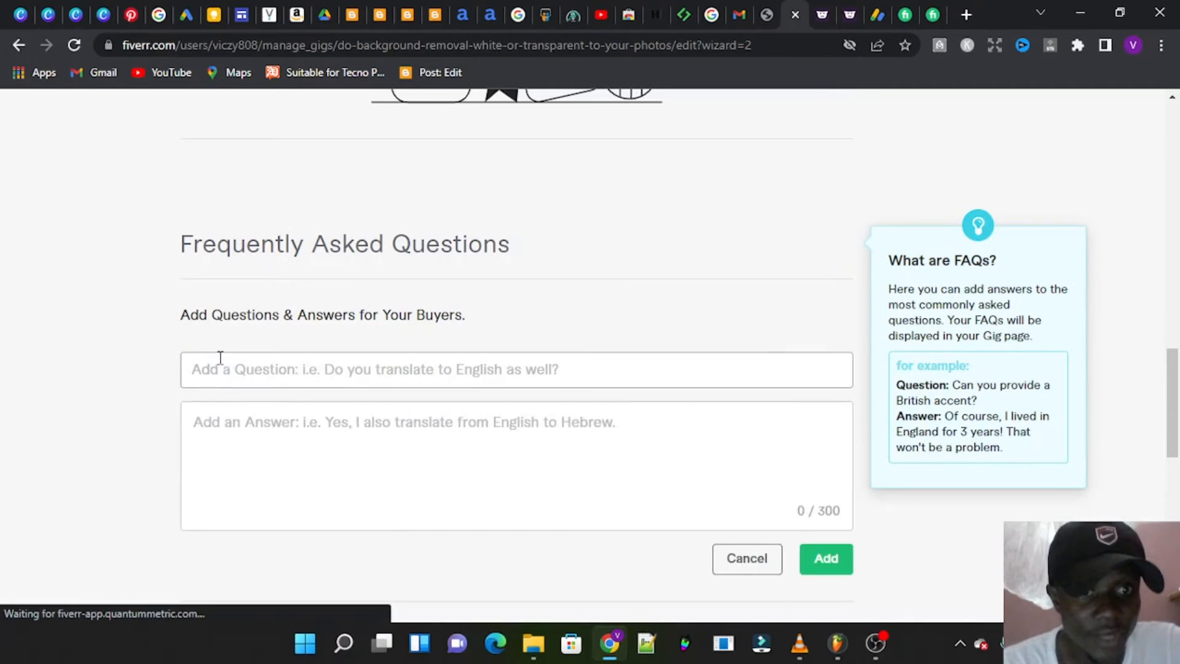
left_click(933, 15)
scroll(483, 194, "up", 5)
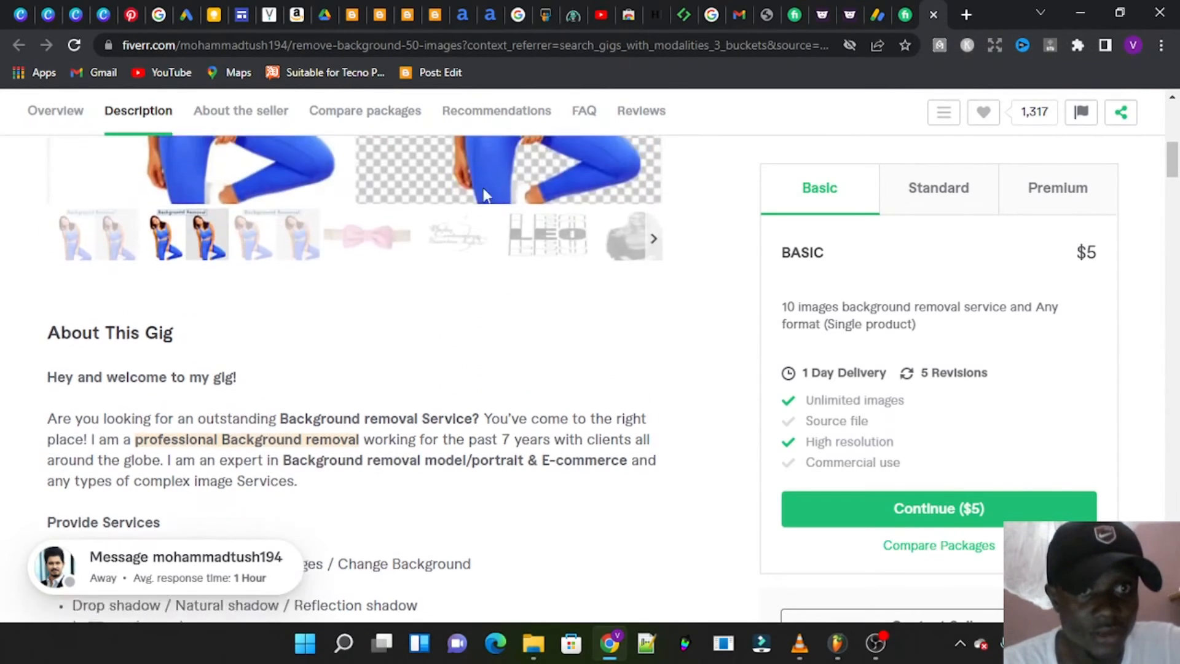
left_click(577, 117)
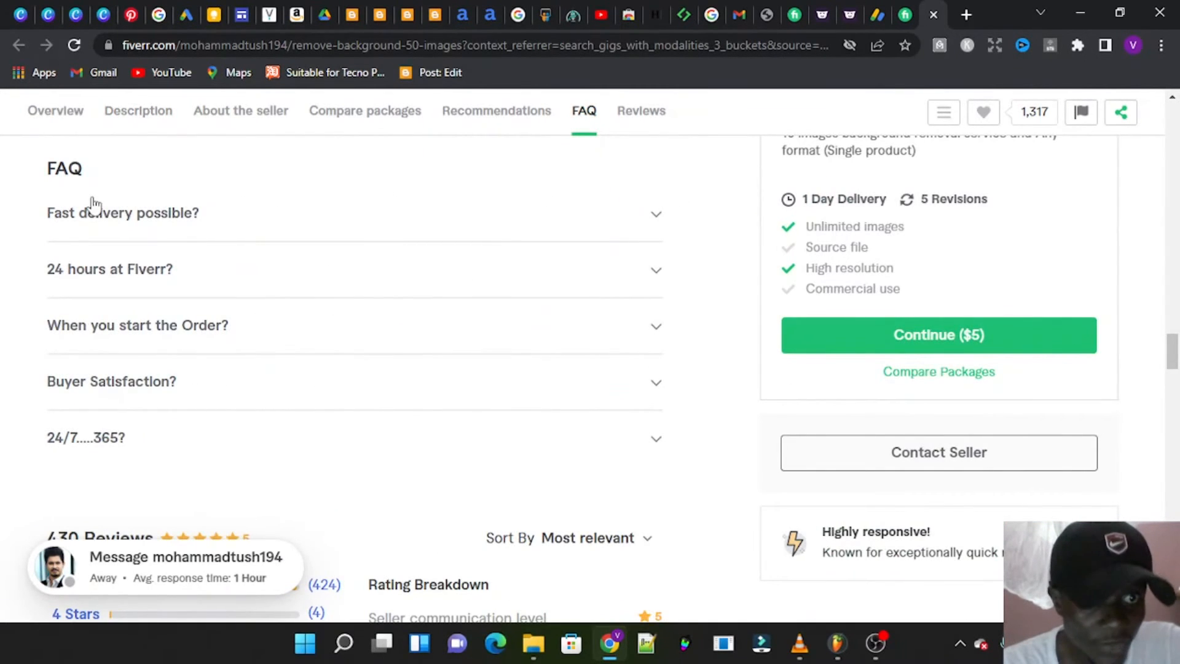
left_click(659, 225)
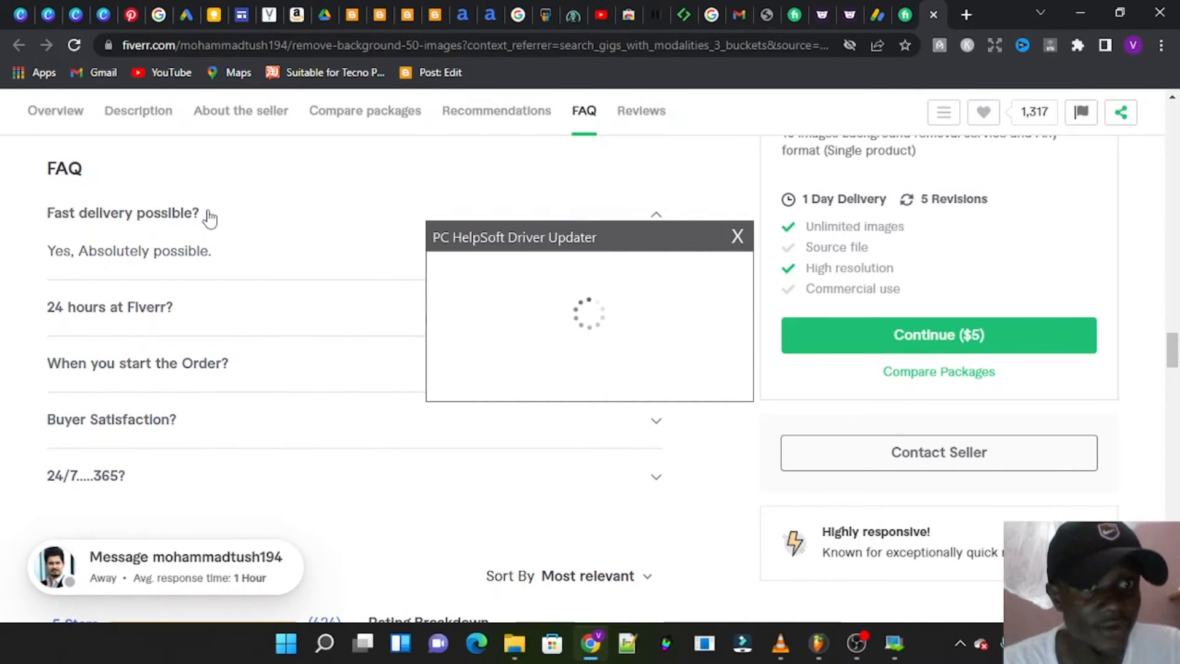
Step: Copy the question "Fast delivery possible?" into the new FAQ entry, dismissing the driver updater popup
left_click_drag(205, 215, 47, 218)
right_click(90, 216)
left_click(122, 230)
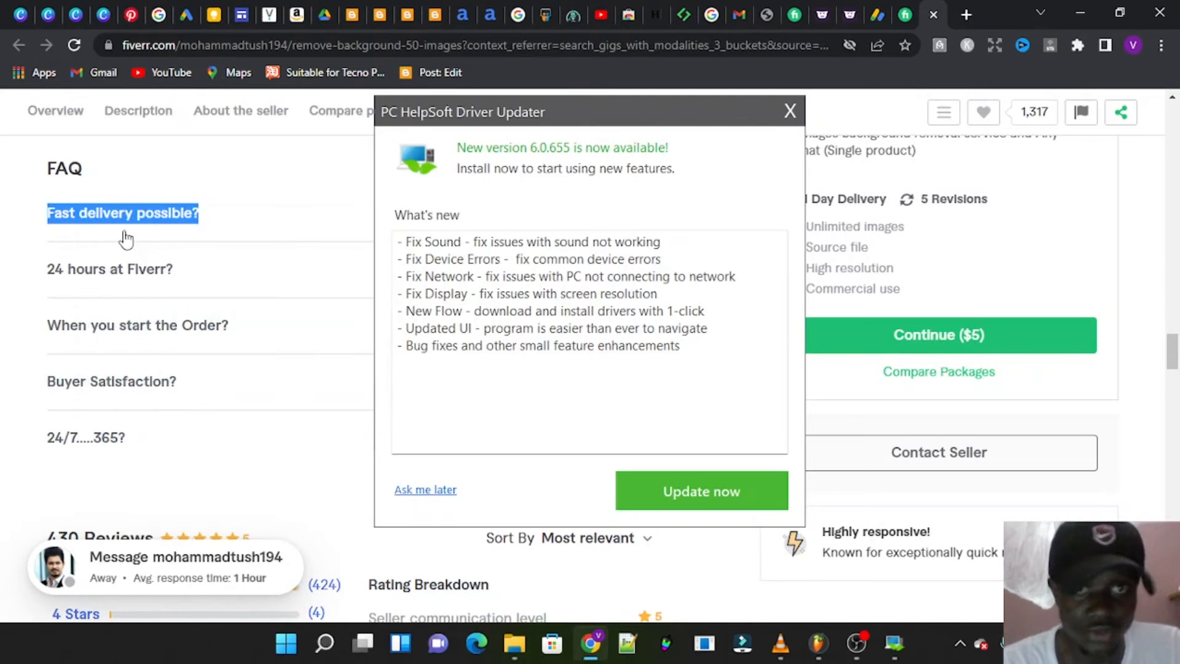
left_click(790, 111)
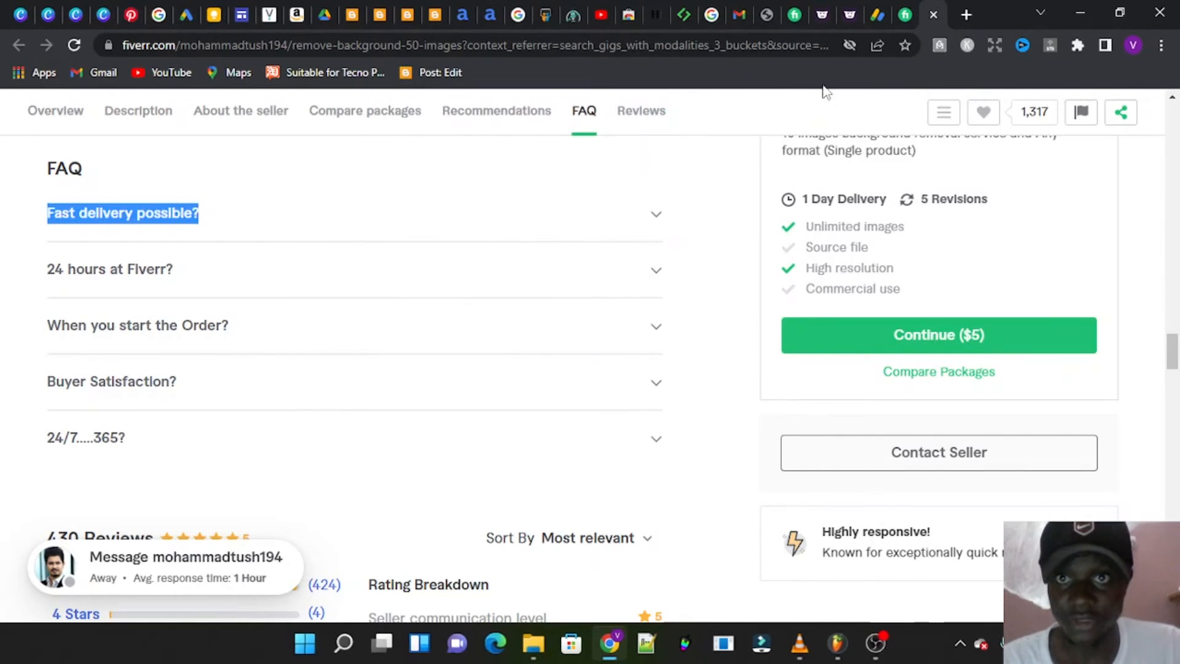
left_click(796, 12)
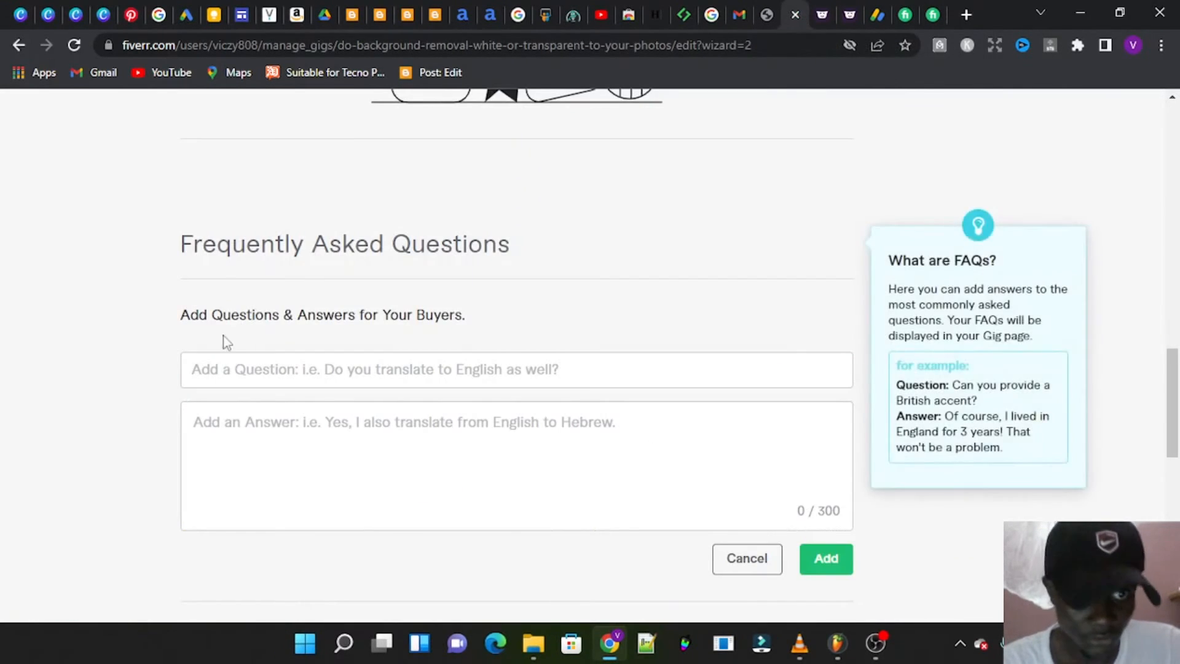
key("ctrl+v")
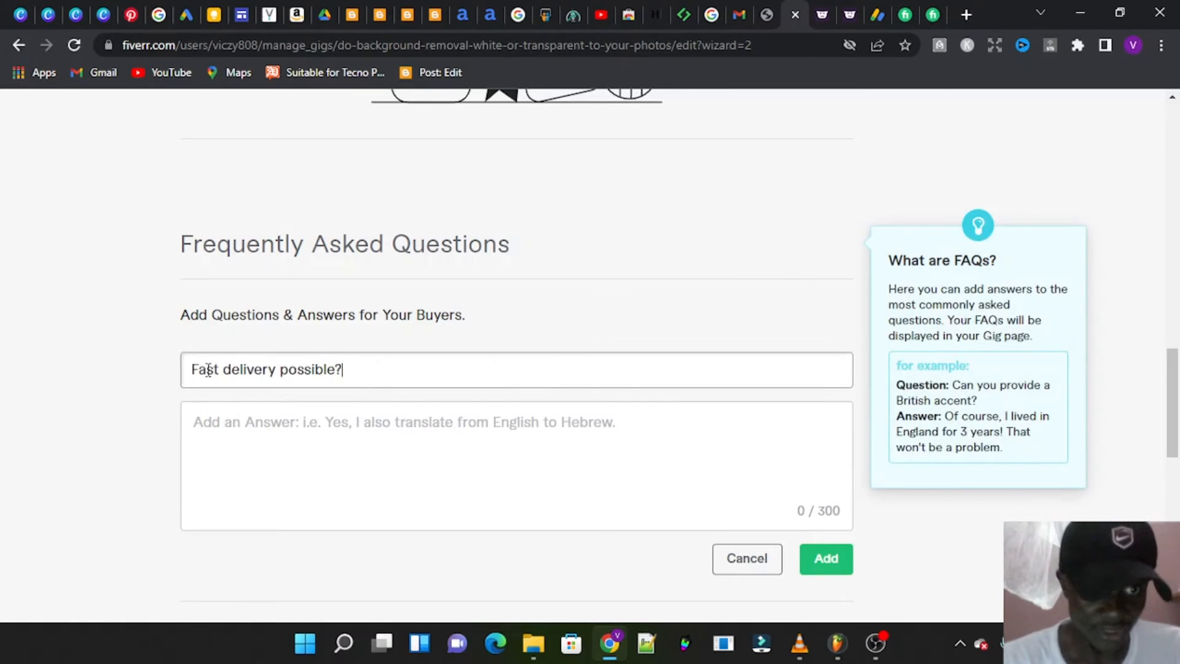
Step: Add the FAQ with answer "Yes, Absolutely possible.", plus the 24 hours, order start and buyer satisfaction questions, and continue to Requirements
left_click_drag(210, 250, 25, 264)
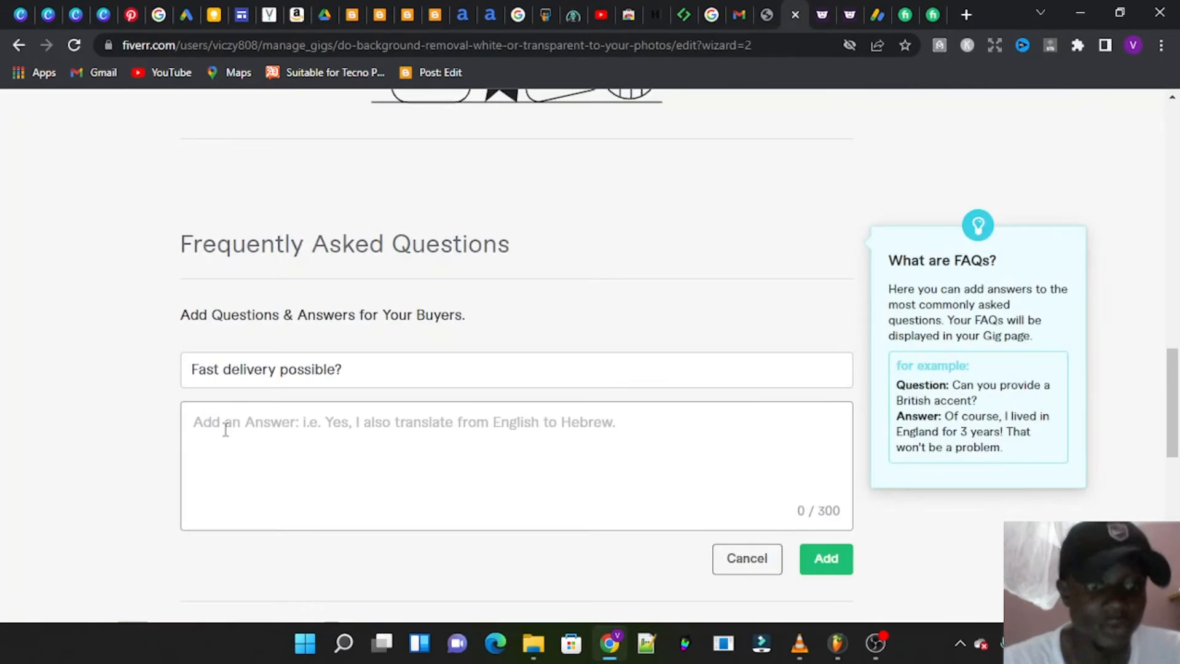
left_click(227, 427)
key("ctrl+v")
scroll(745, 519, "down", 3)
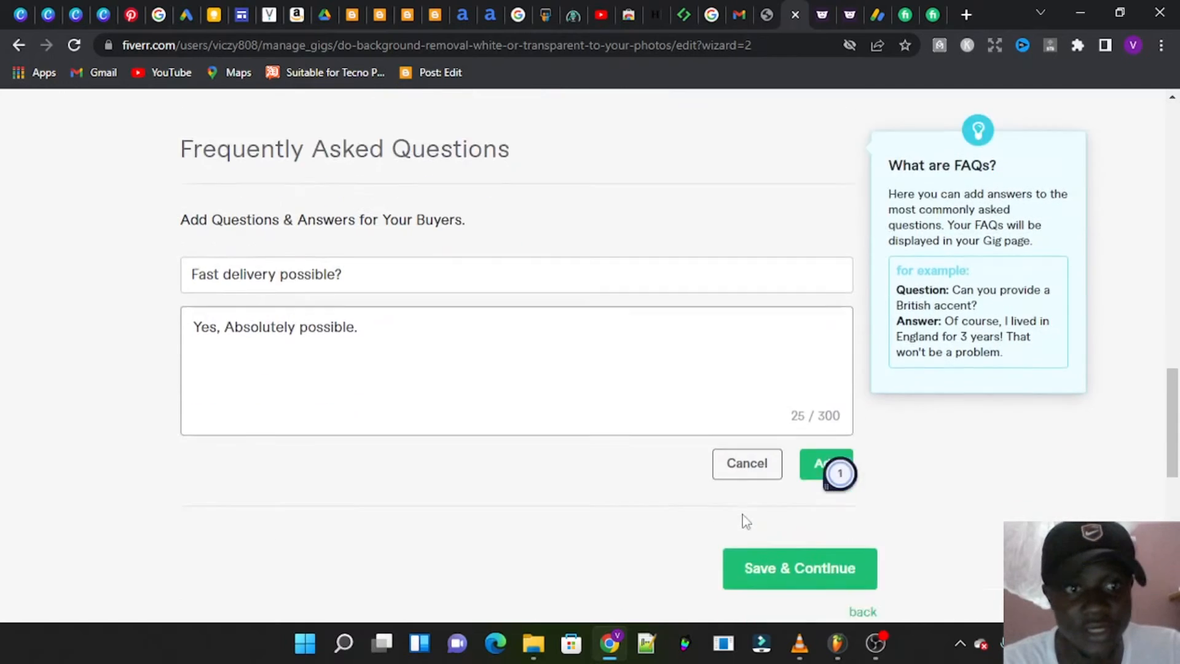
left_click(824, 353)
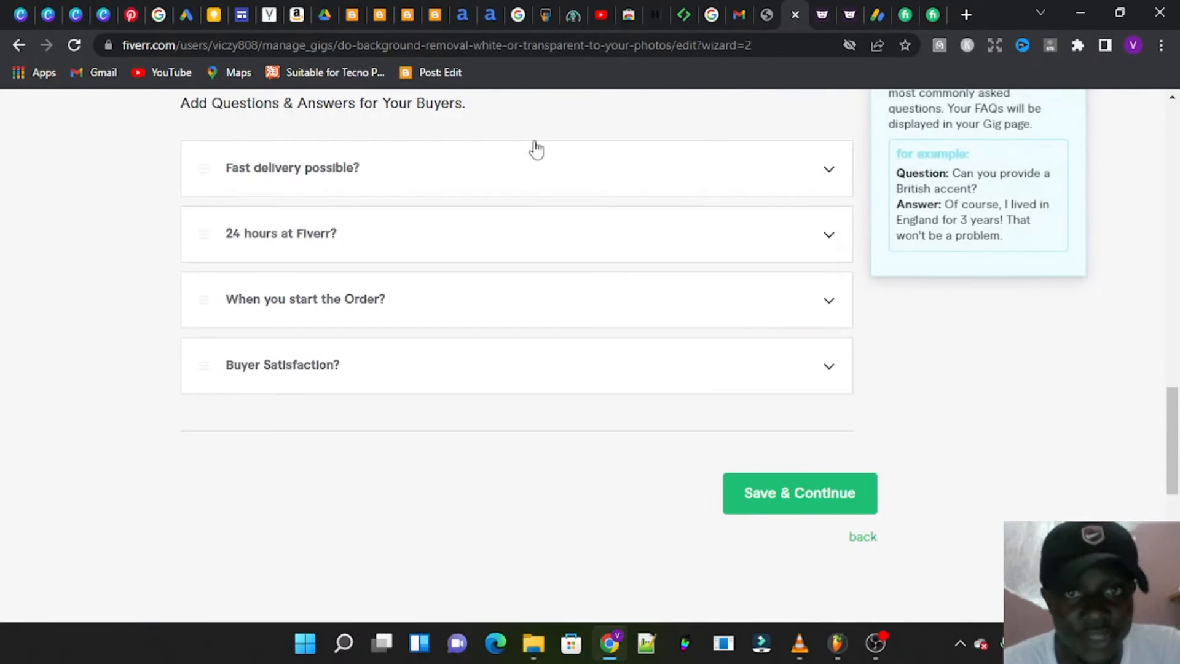
scroll(347, 219, "down", 1)
scroll(351, 218, "up", 1)
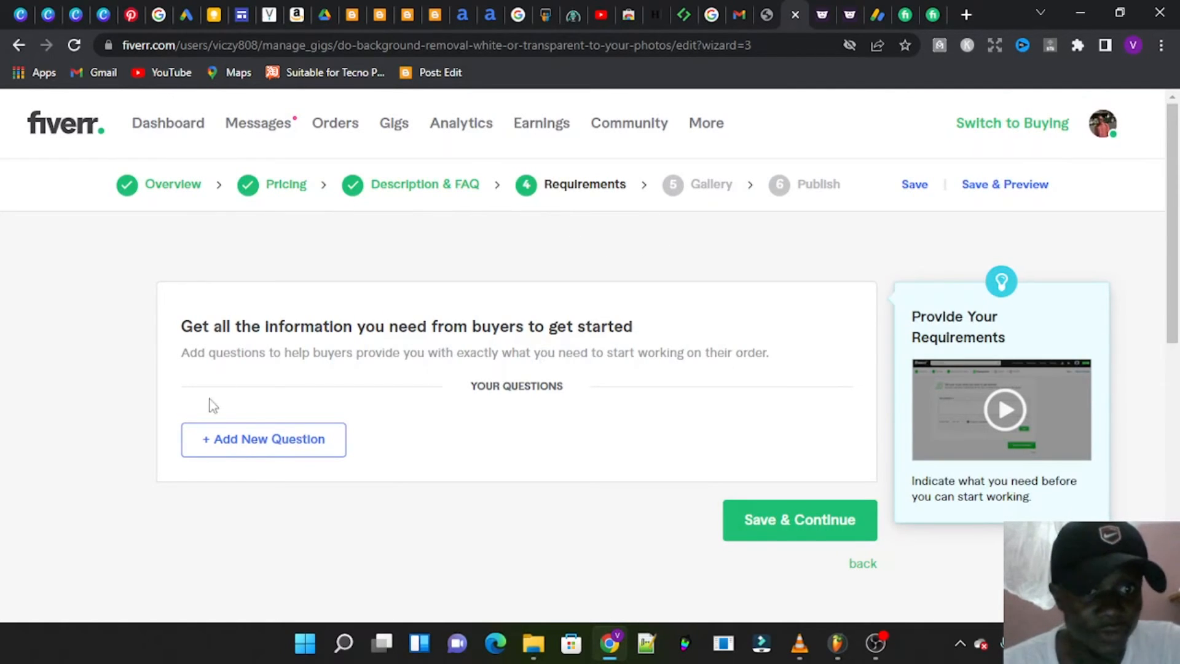
Step: Add the required free-text question "I need the images you would like me to work on in high quality if possible." and continue to Gallery
left_click(239, 440)
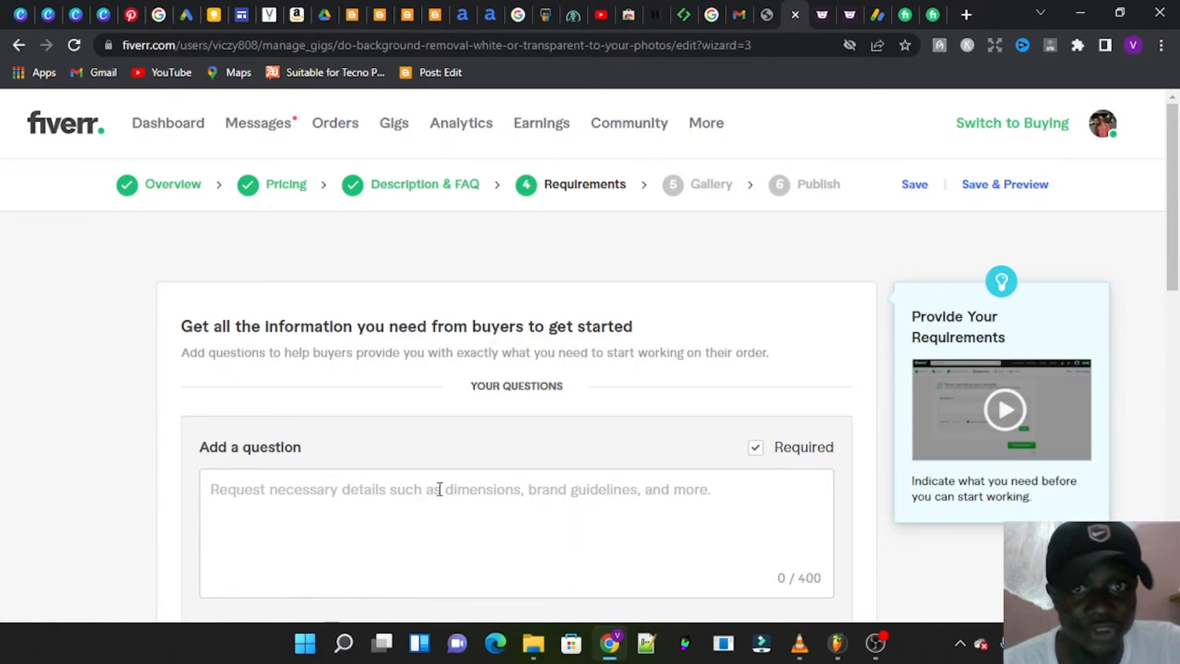
type("I need the images you would like me to work on in high quality if possible.")
scroll(669, 344, "down", 2)
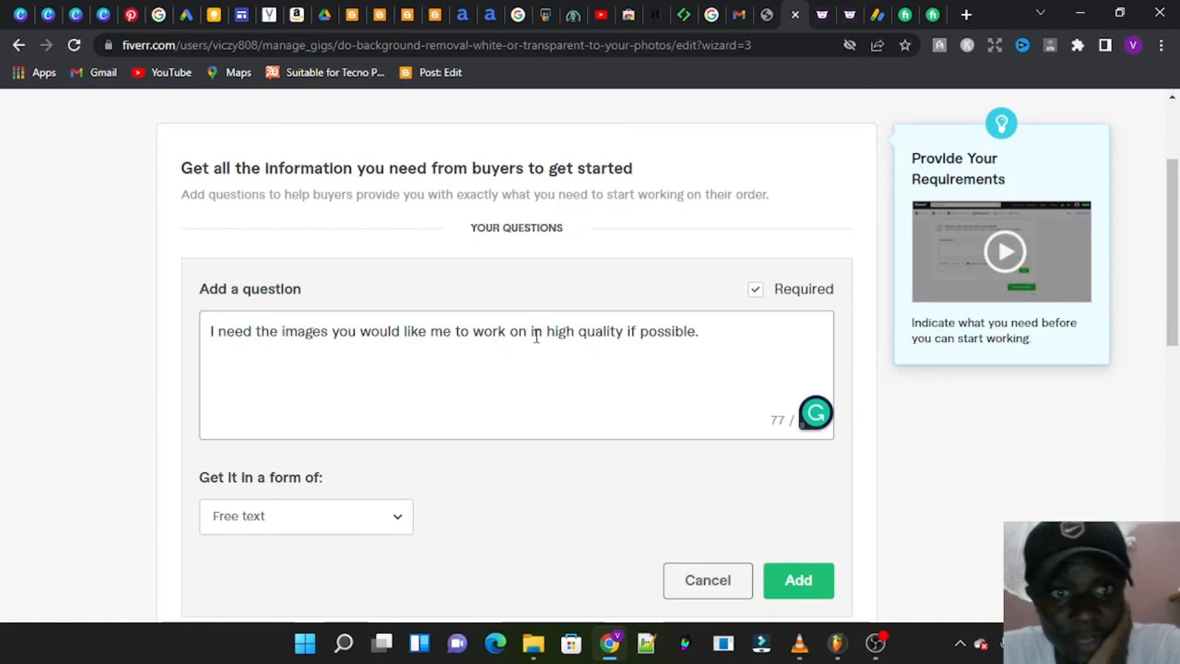
scroll(536, 335, "up", 1)
scroll(535, 335, "down", 1)
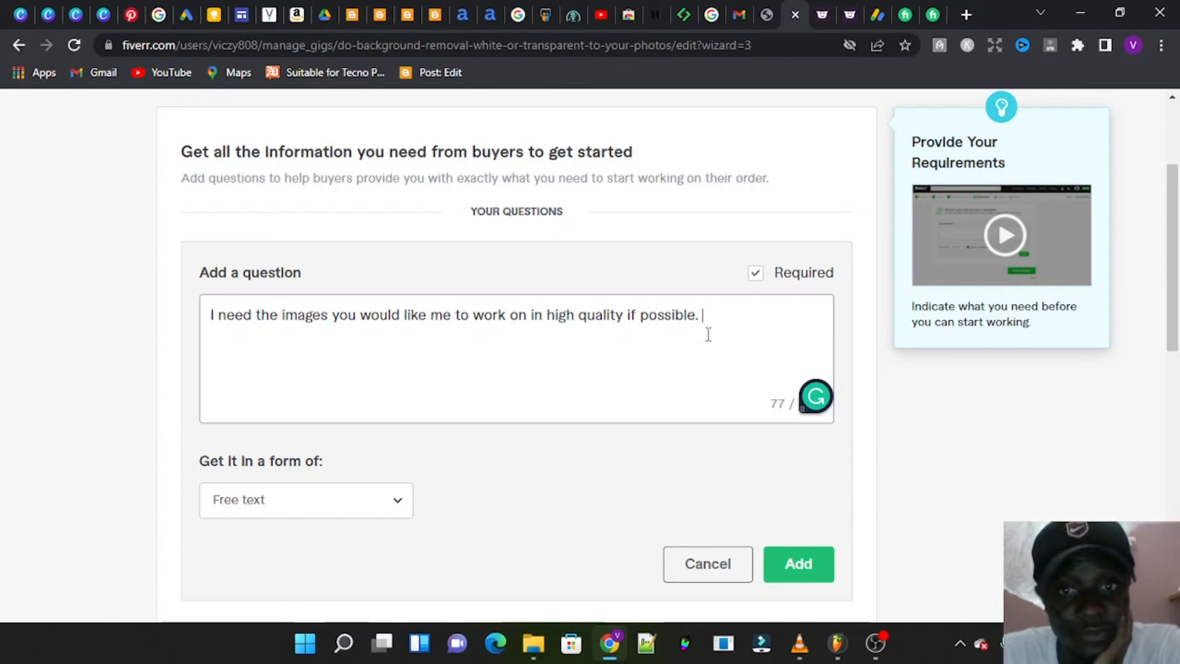
scroll(530, 386, "up", 4)
scroll(530, 386, "down", 4)
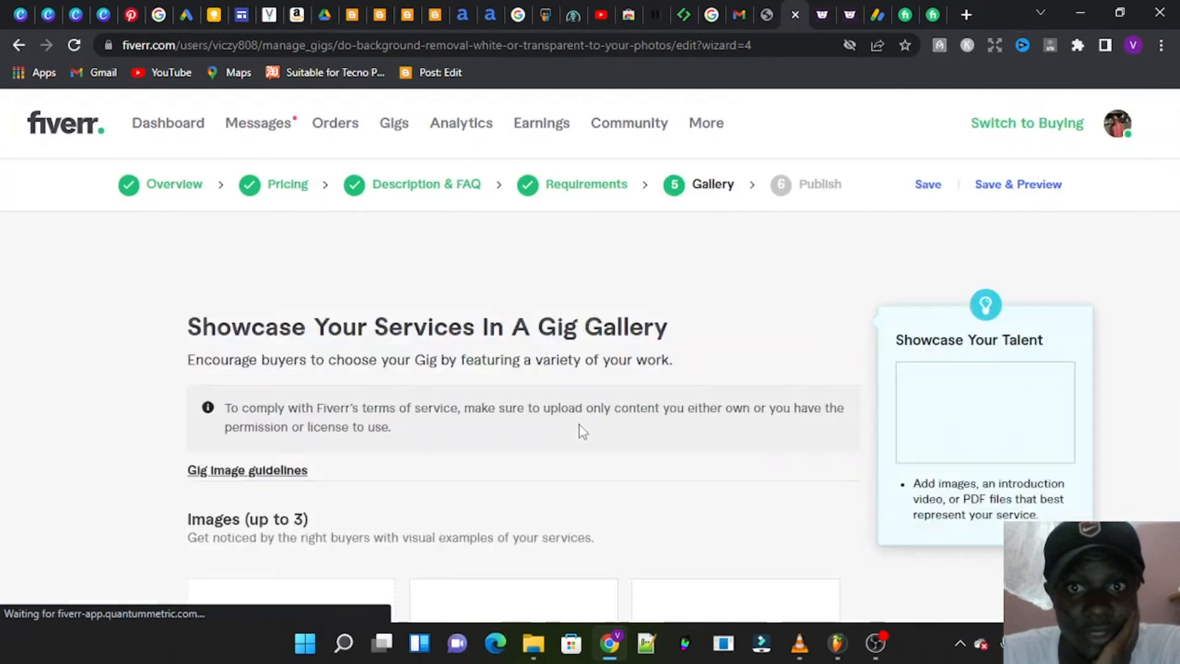
scroll(583, 431, "down", 8)
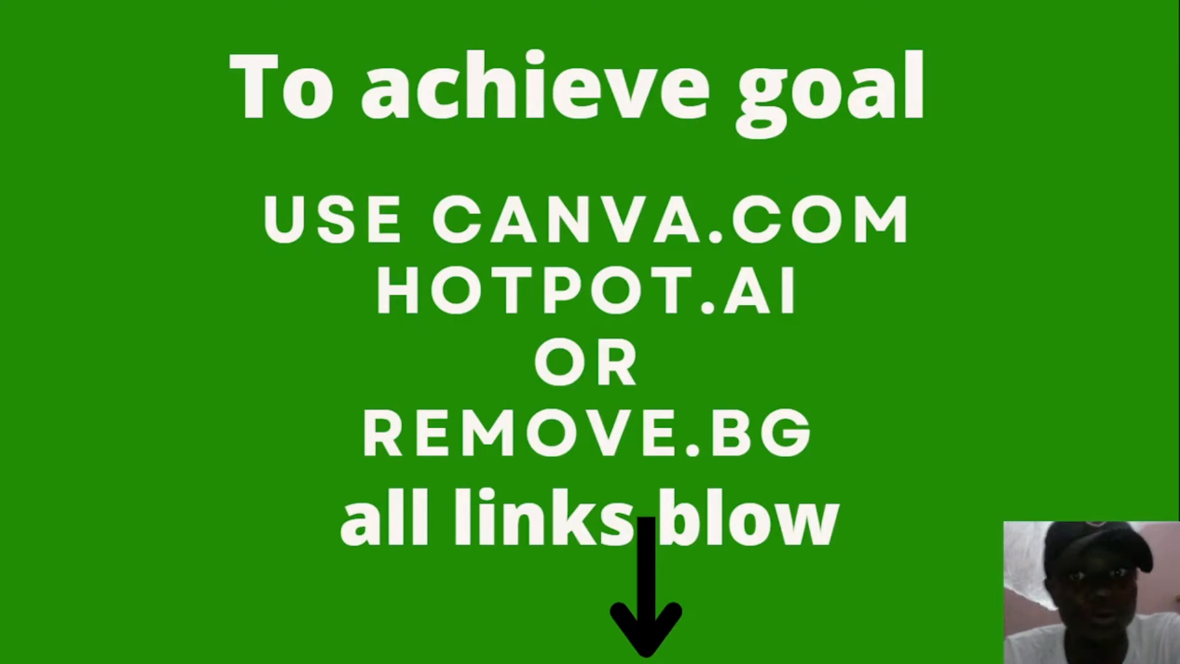
left_click(384, 219)
left_click(538, 215)
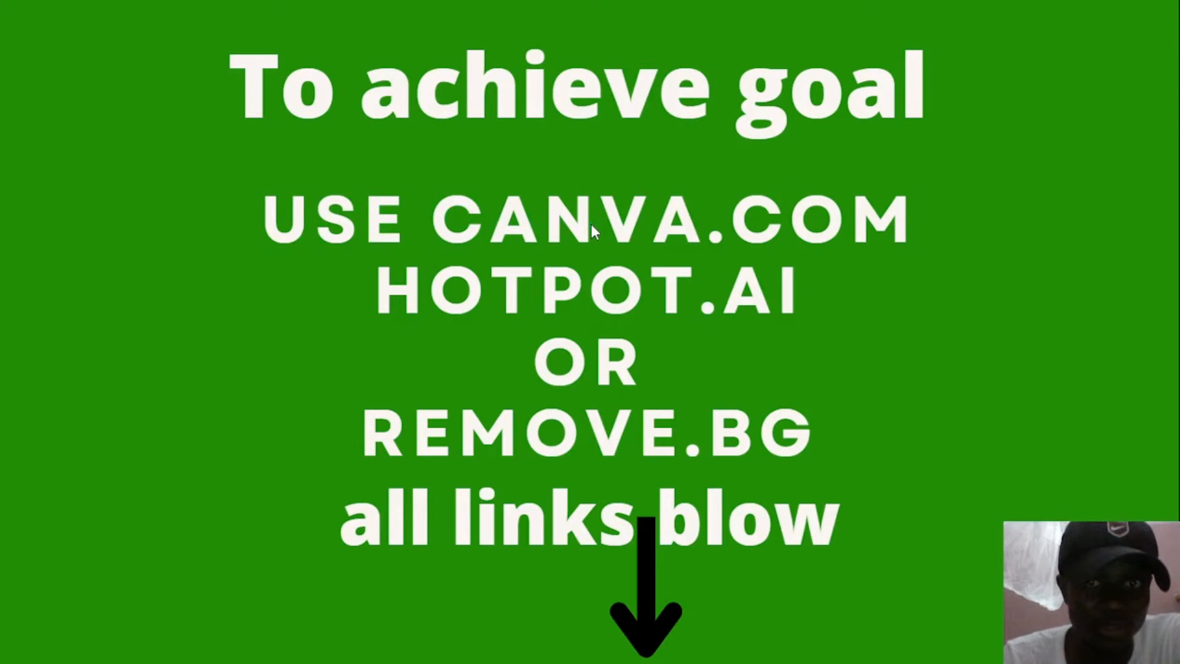
left_click(457, 188)
left_click(633, 221)
left_click(457, 315)
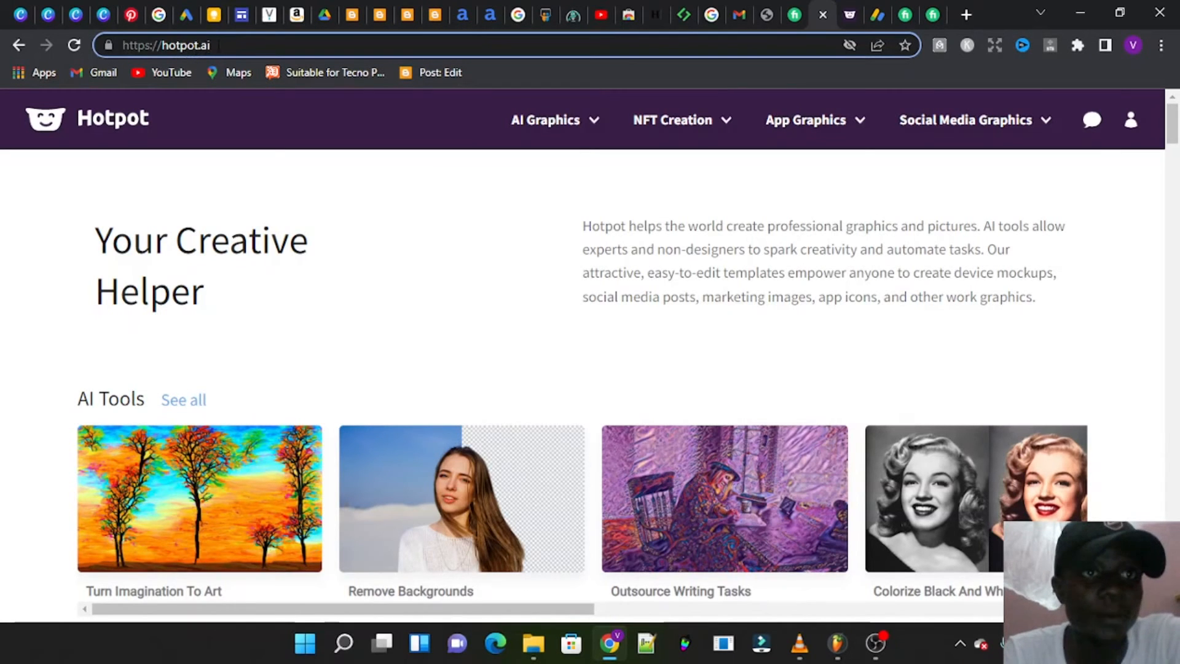
Step: Remove the background from IMG-20211231-WA0028.jpg with Hotpot's AI Background Remover and download the transparent result
scroll(398, 259, "down", 3)
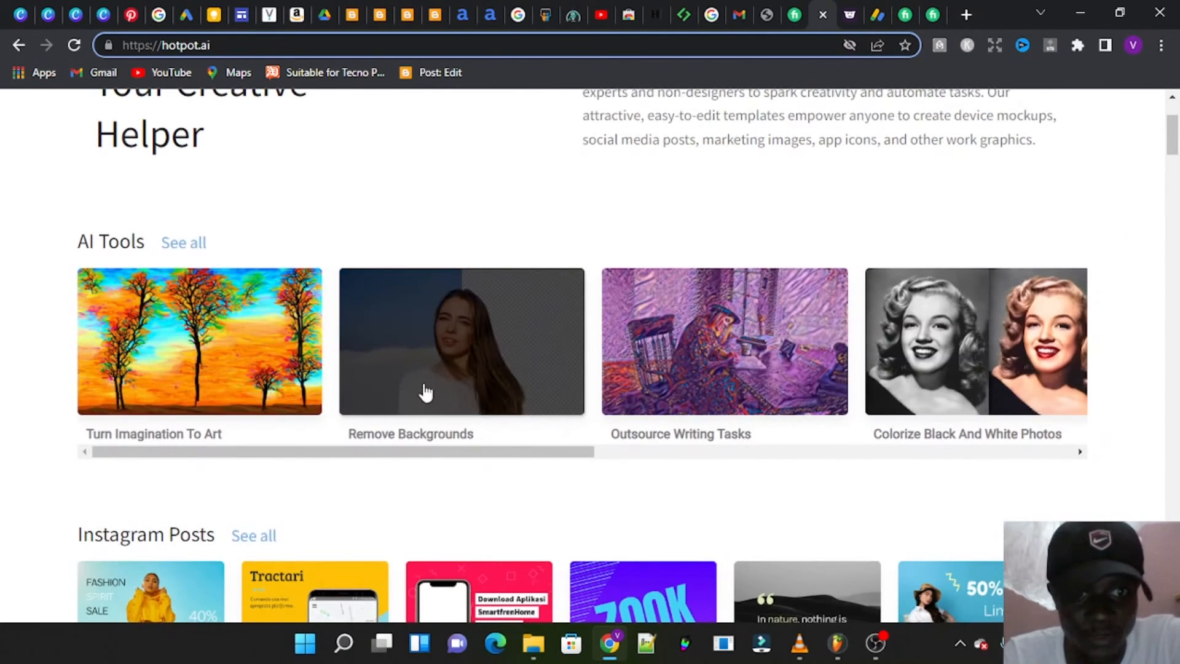
left_click(497, 367)
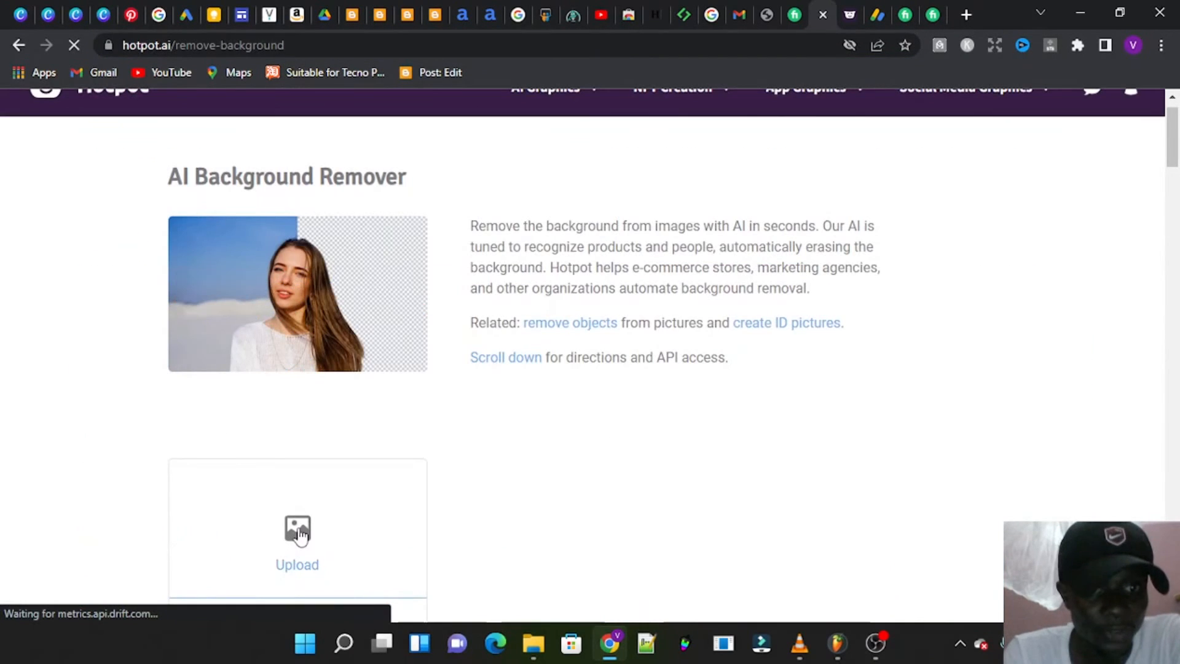
left_click(300, 535)
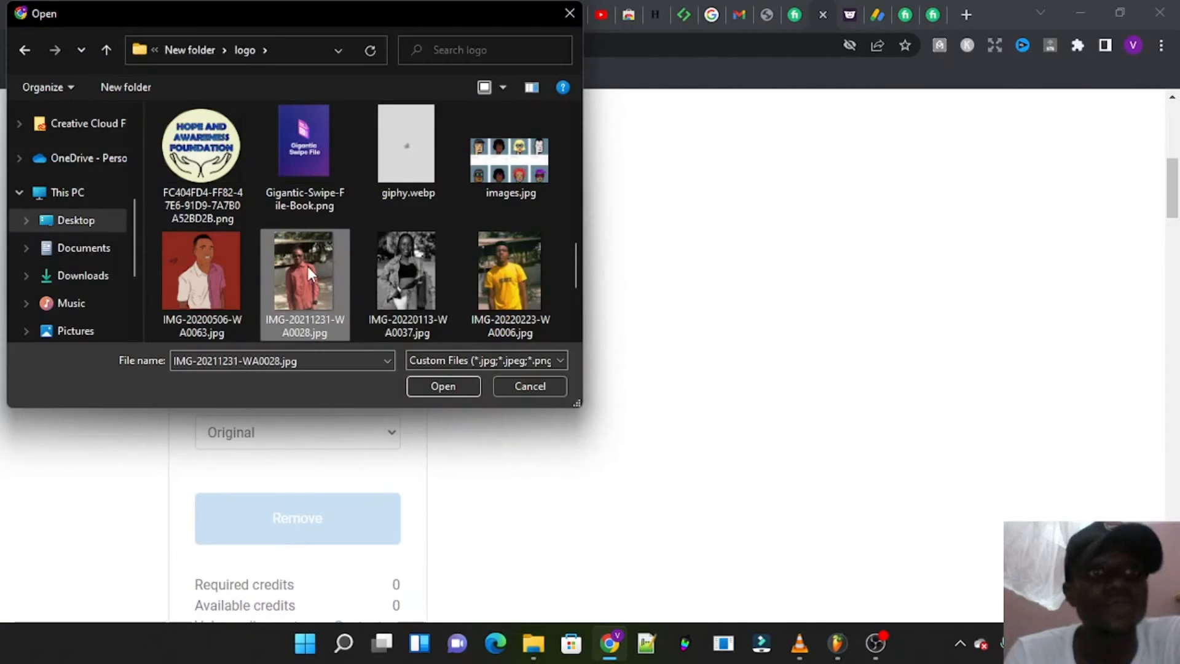
left_click(428, 387)
left_click(299, 503)
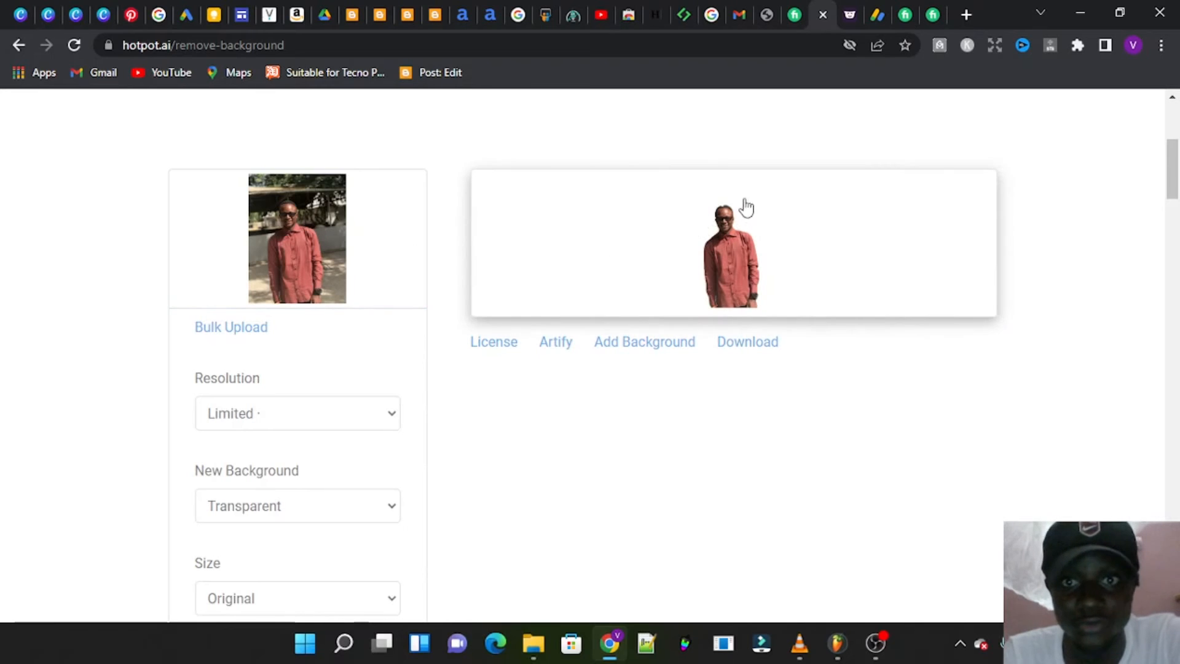
left_click(830, 273)
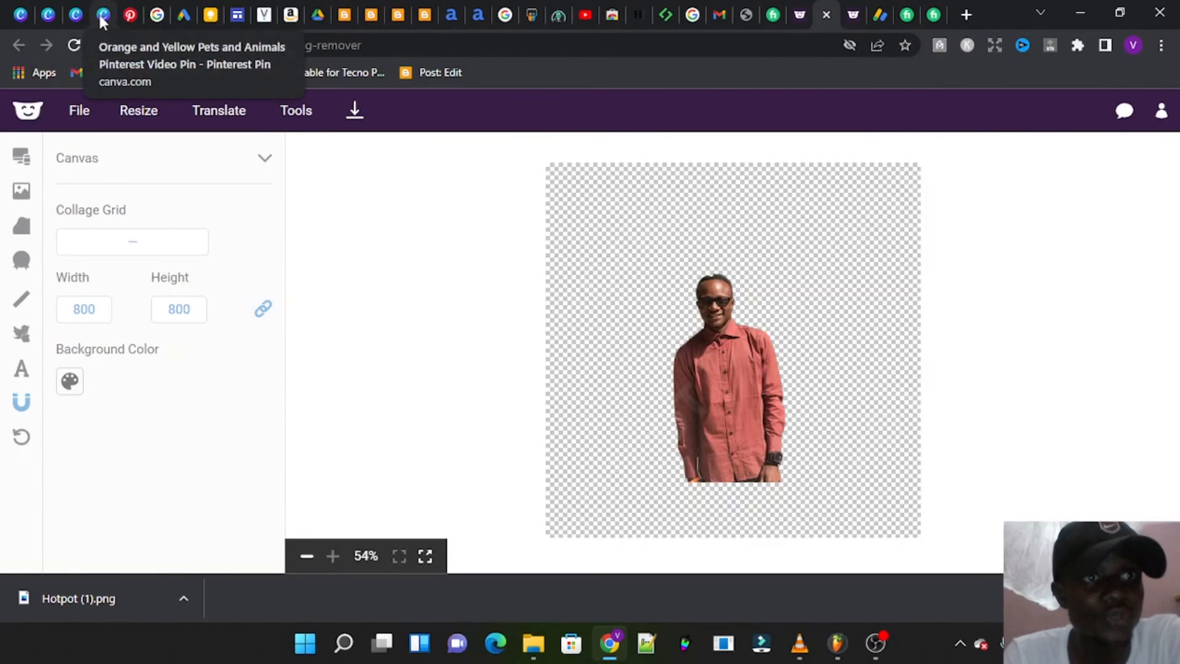
Step: Switch to Canva, search for thumbnail templates, and open the dark Travel Vlog YouTube thumbnail as a new design
left_click(79, 11)
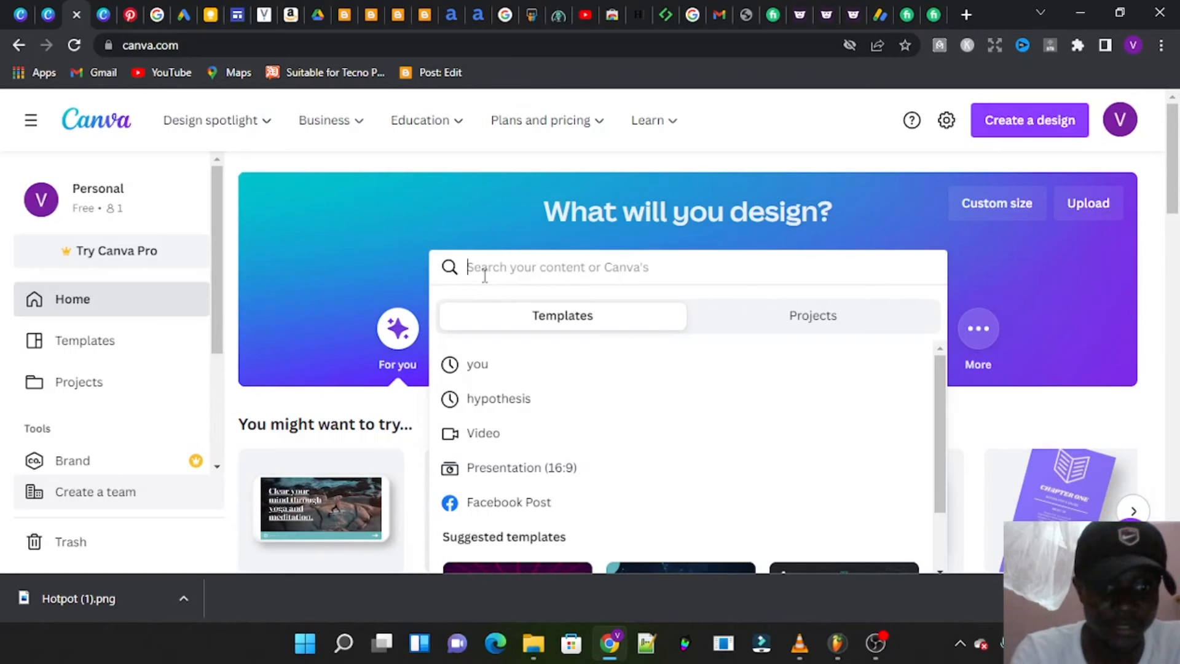
type("th")
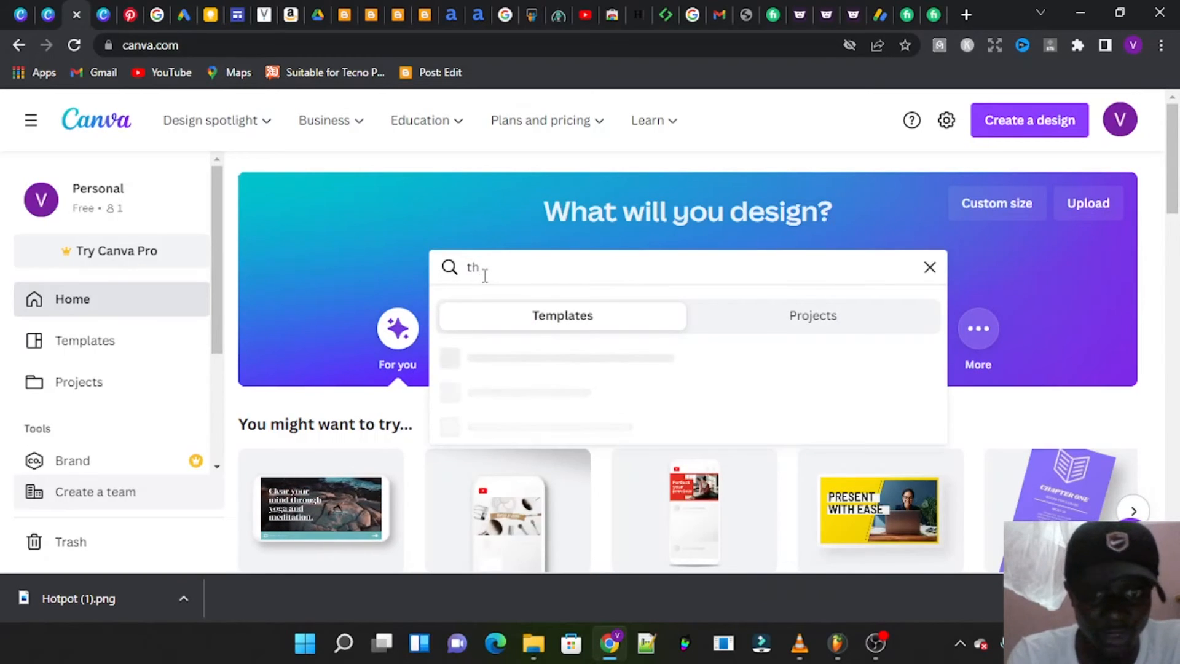
type("u")
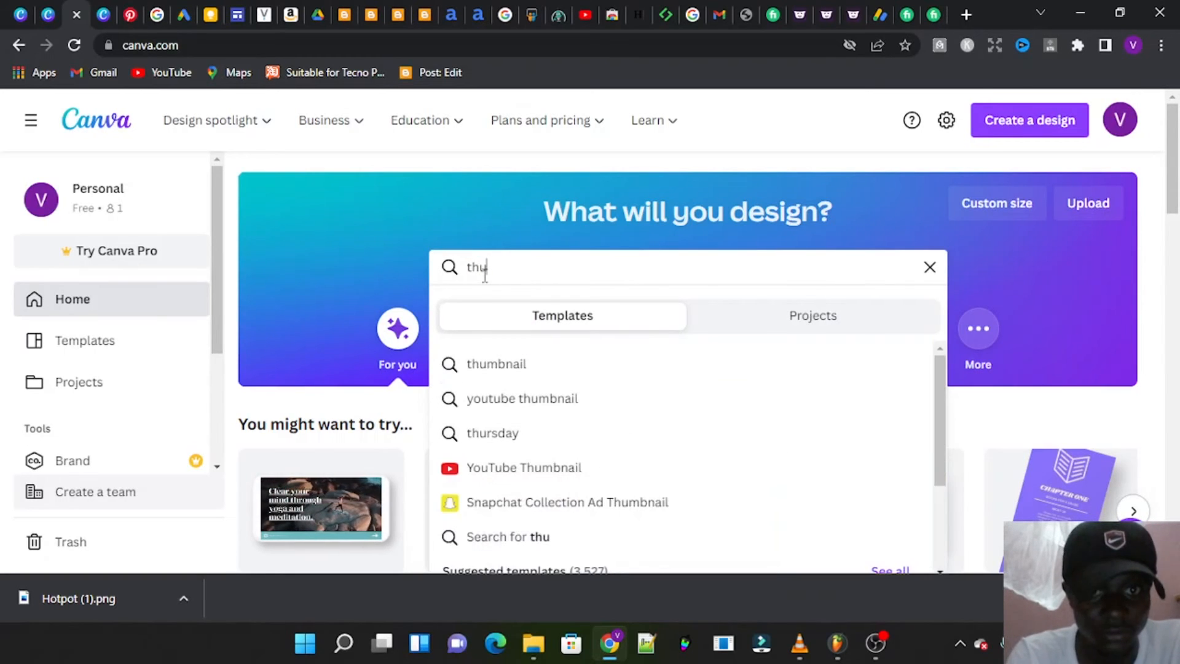
left_click(508, 371)
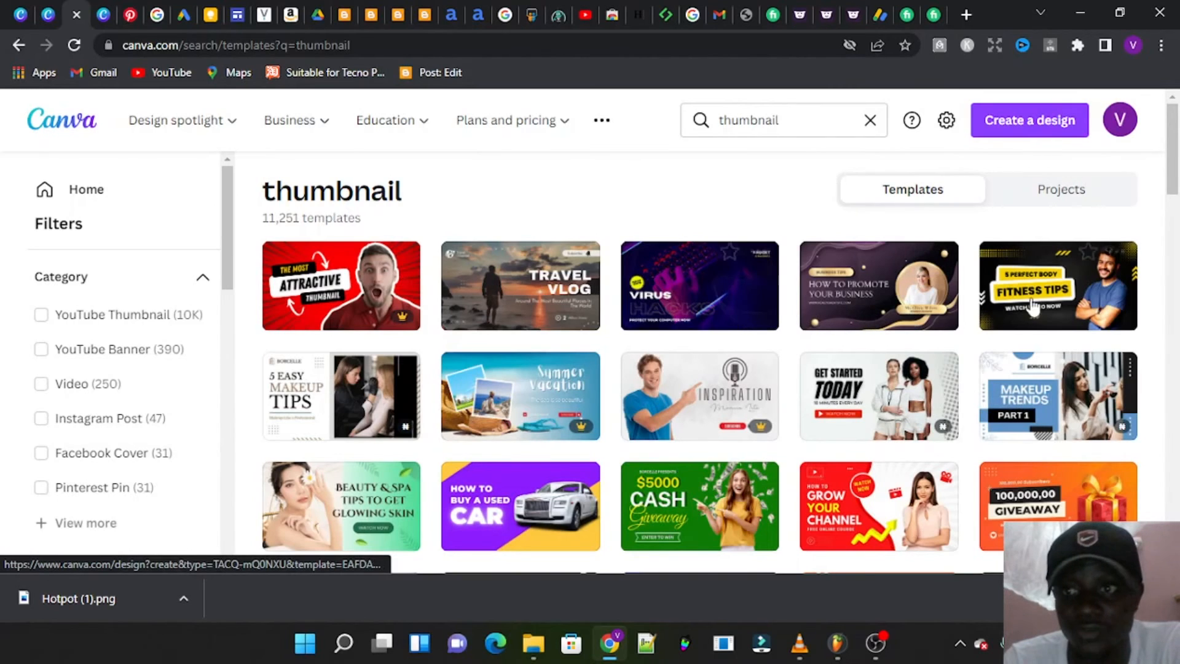
left_click(558, 284)
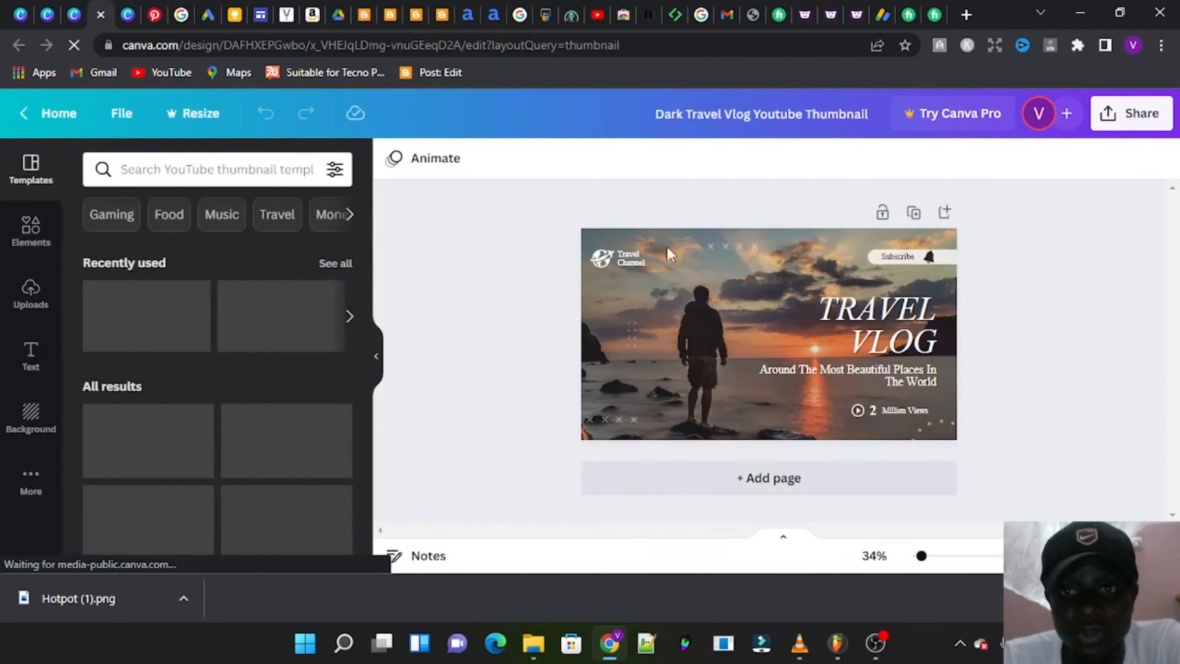
Step: Delete the sunset background photo from the Dark Travel Vlog thumbnail design
left_click(678, 328)
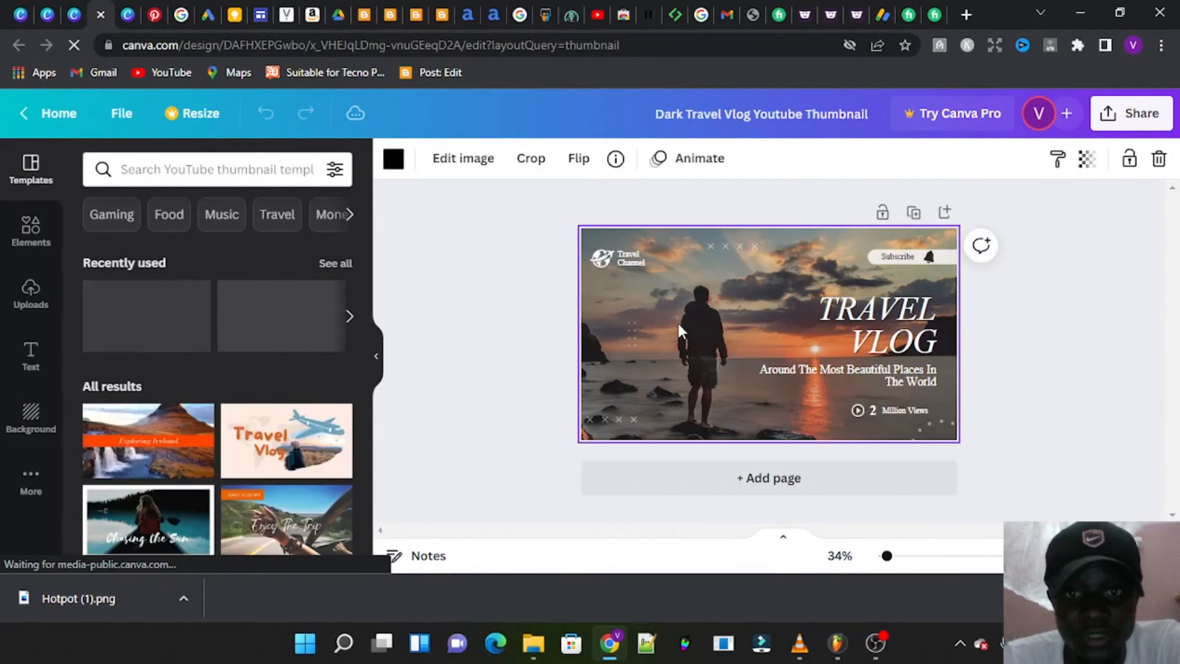
right_click(679, 329)
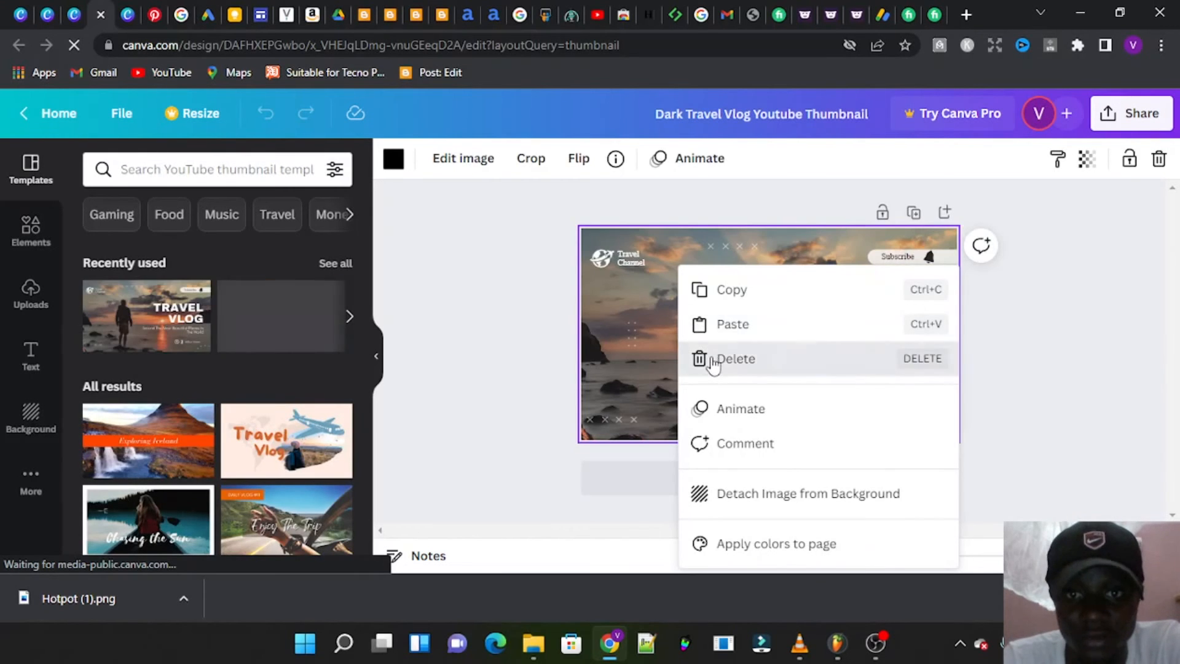
left_click(701, 356)
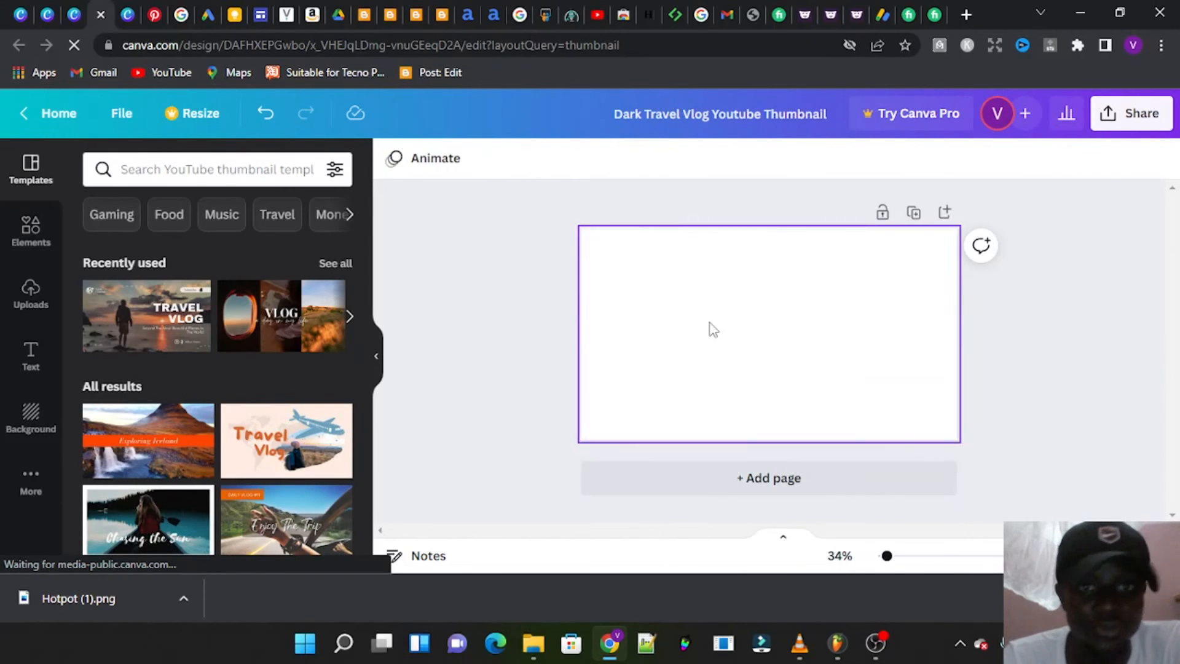
Step: Add the uploaded original photo of the woman, delete the leftover text box, and enlarge the photo to fill the page's left side
left_click(27, 301)
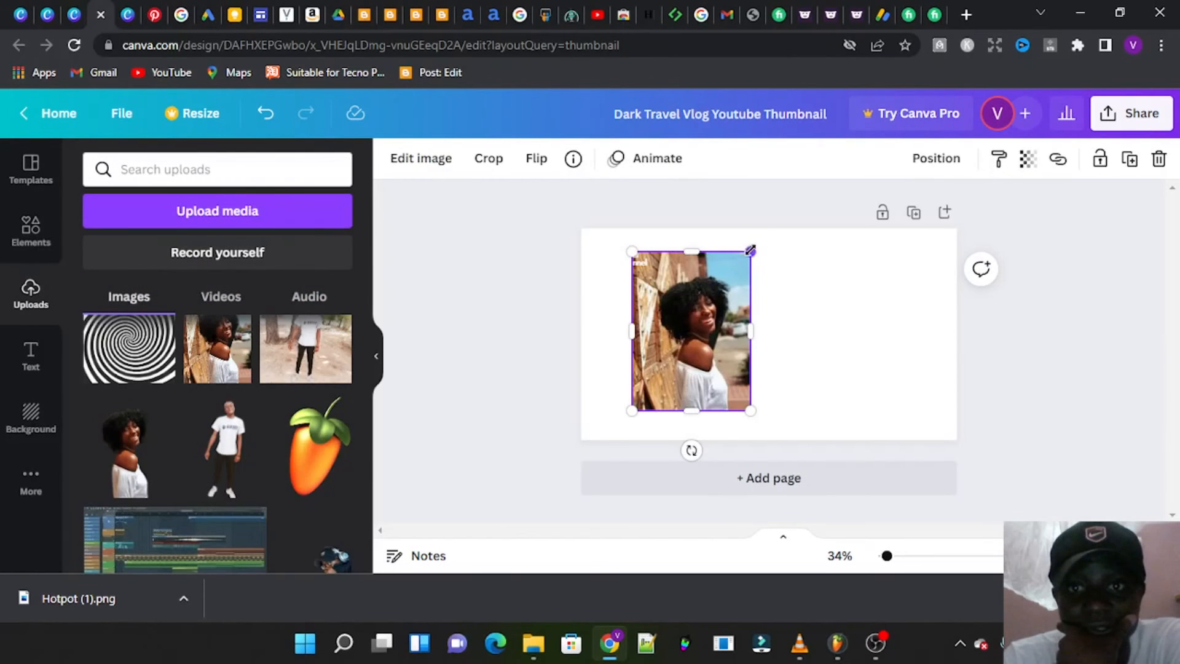
left_click_drag(750, 250, 781, 233)
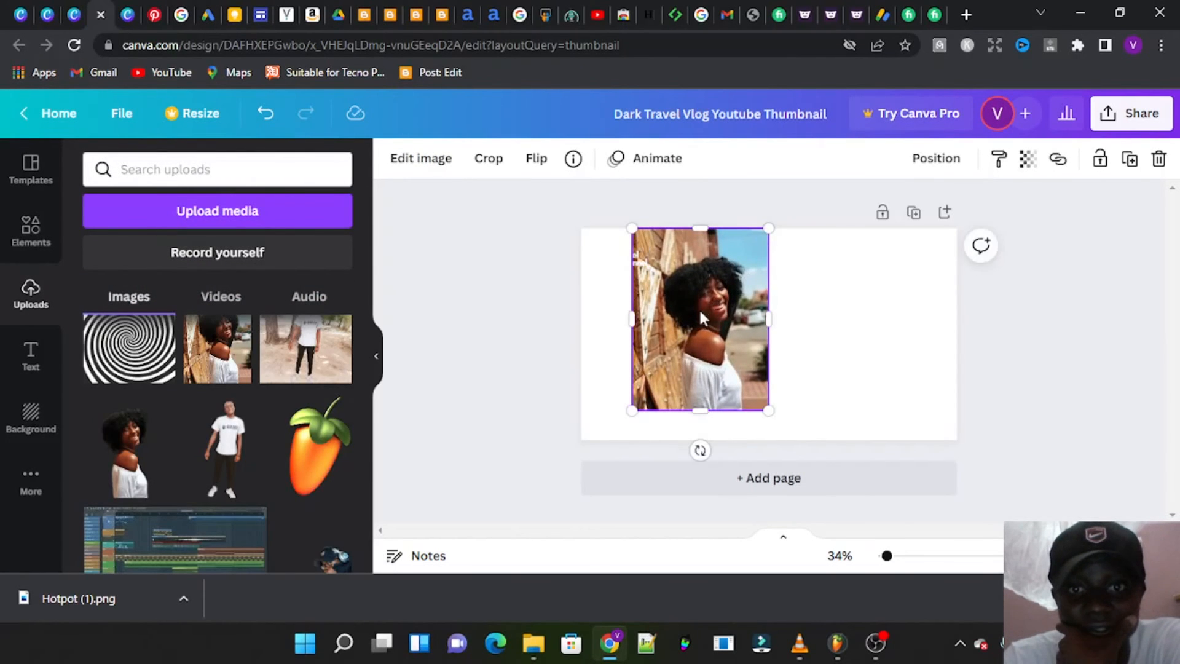
left_click_drag(702, 318, 661, 368)
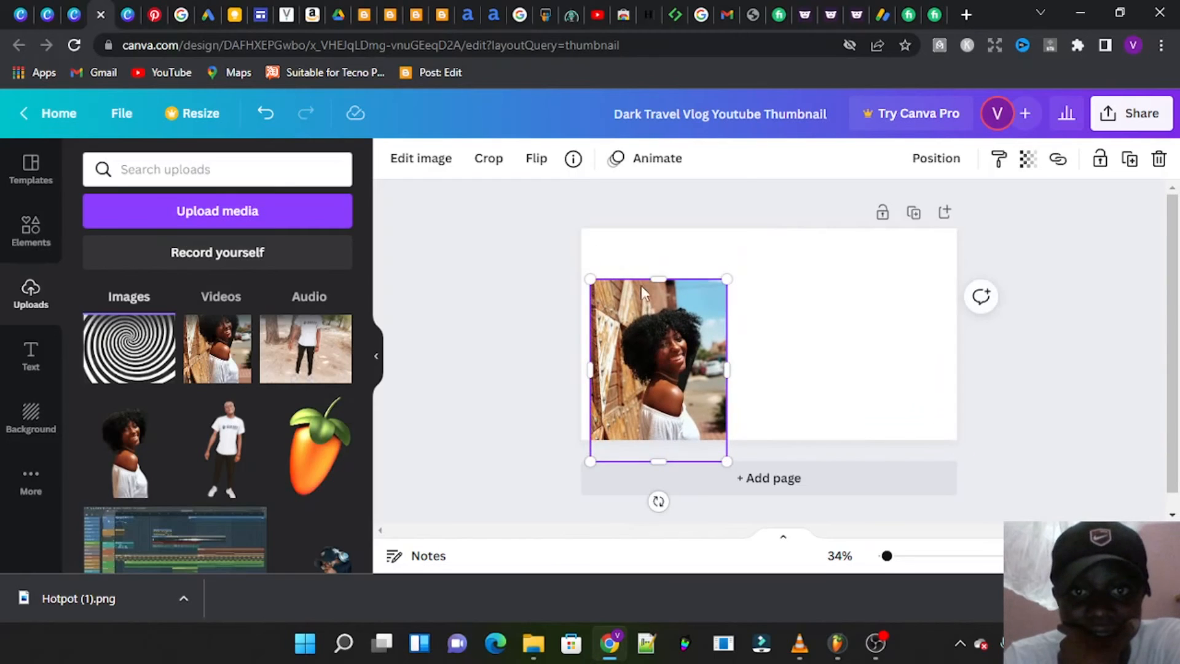
left_click(627, 263)
right_click(622, 264)
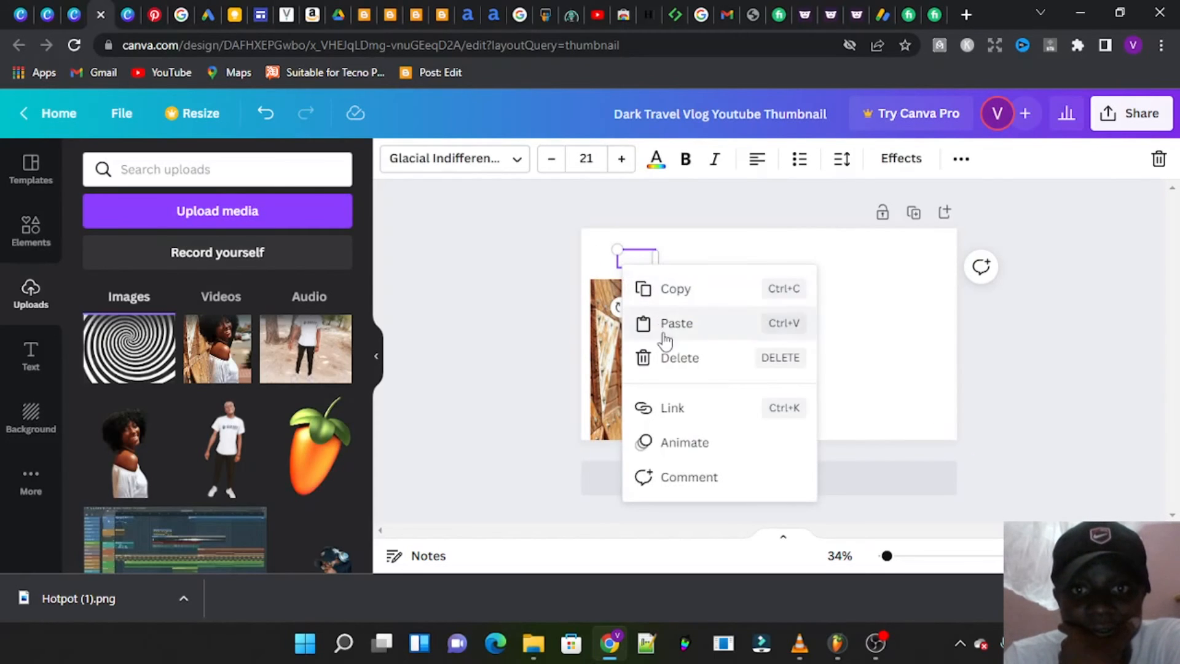
left_click(656, 358)
left_click_drag(679, 349, 693, 316)
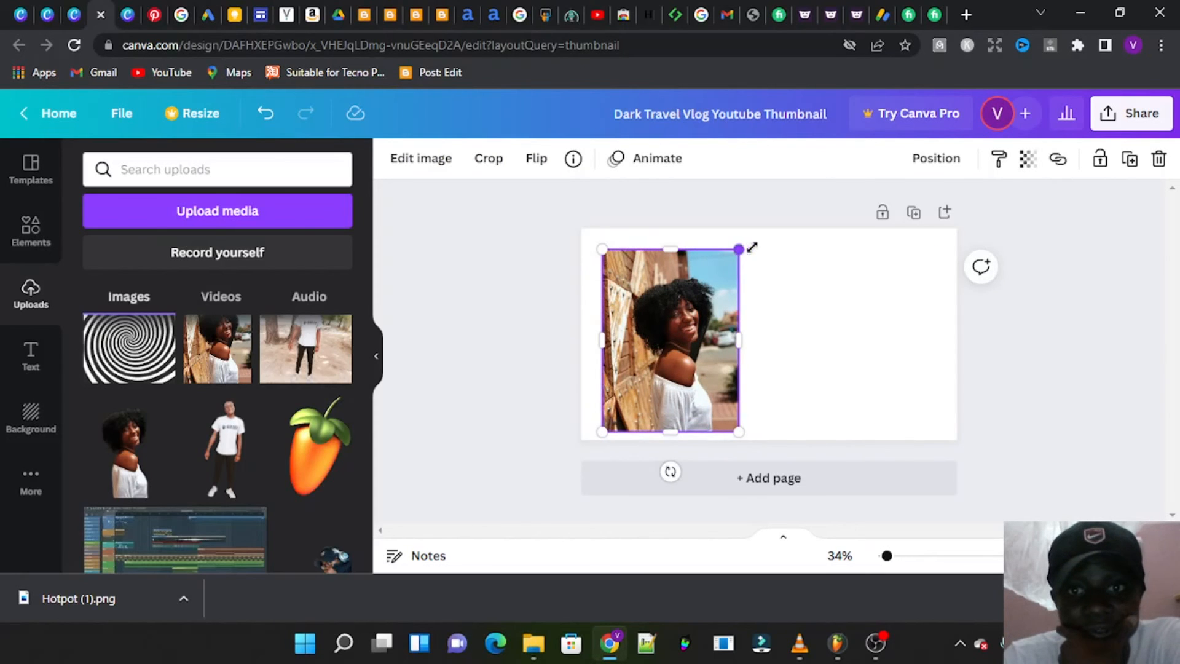
left_click_drag(752, 247, 825, 252)
left_click_drag(740, 301, 721, 307)
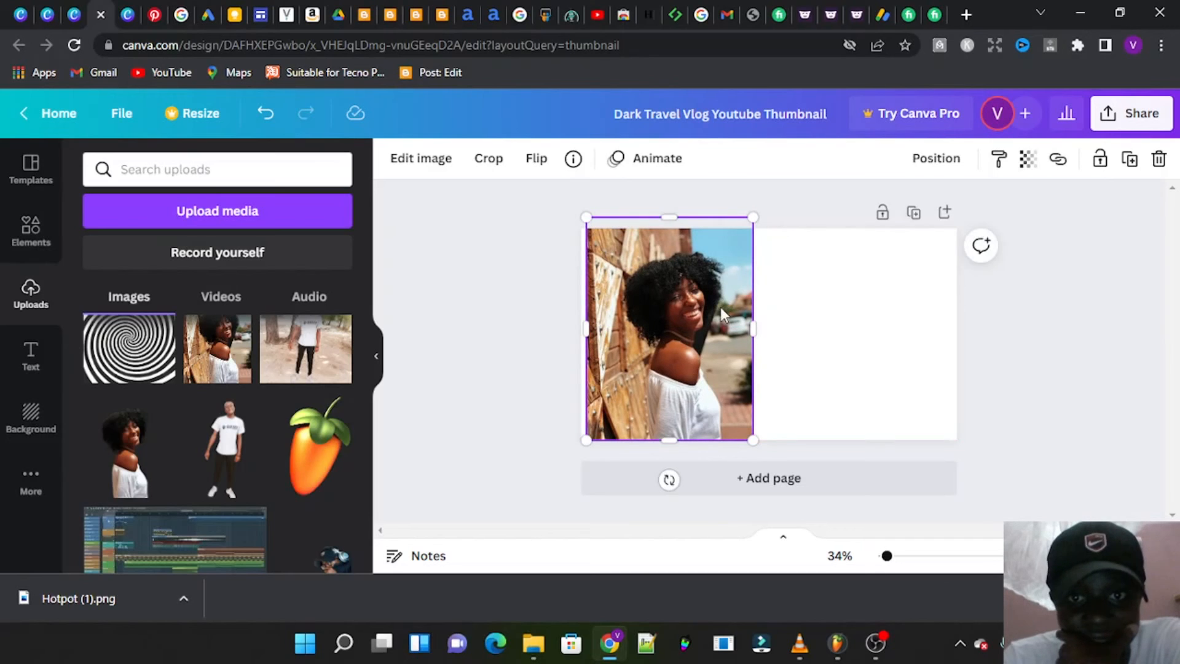
Step: Add the uploaded background-free cutout of the woman and enlarge it beside the original photo at nearly full page height
left_click(126, 460)
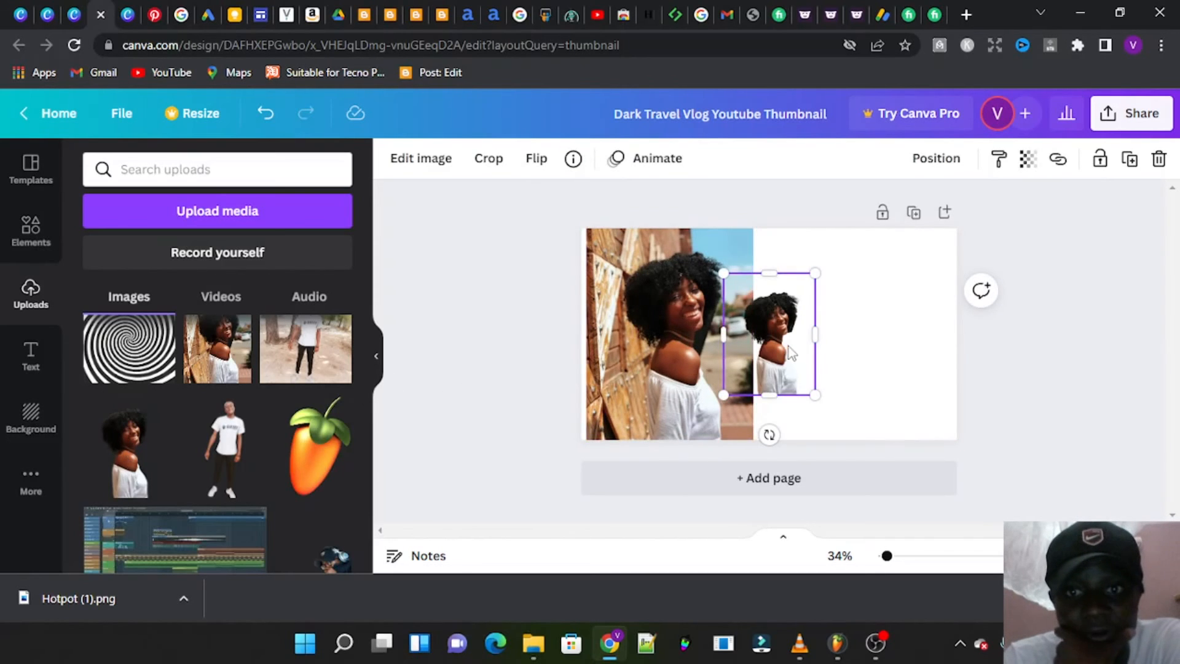
left_click_drag(791, 352, 858, 352)
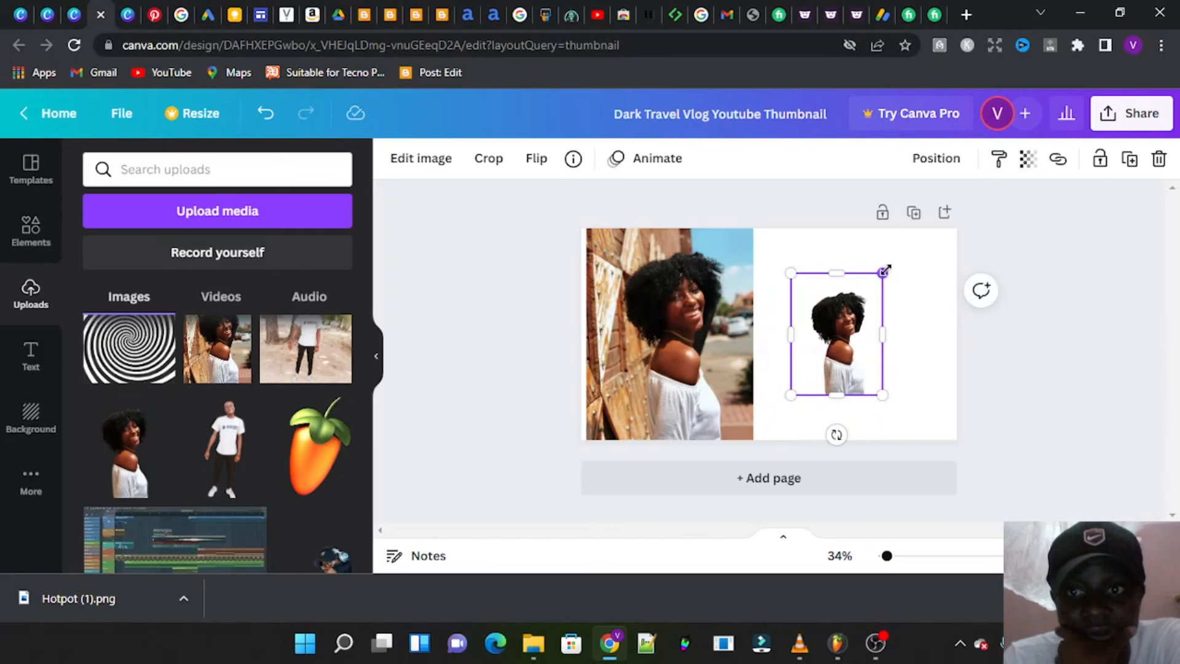
left_click_drag(883, 271, 969, 211)
left_click_drag(916, 274, 886, 309)
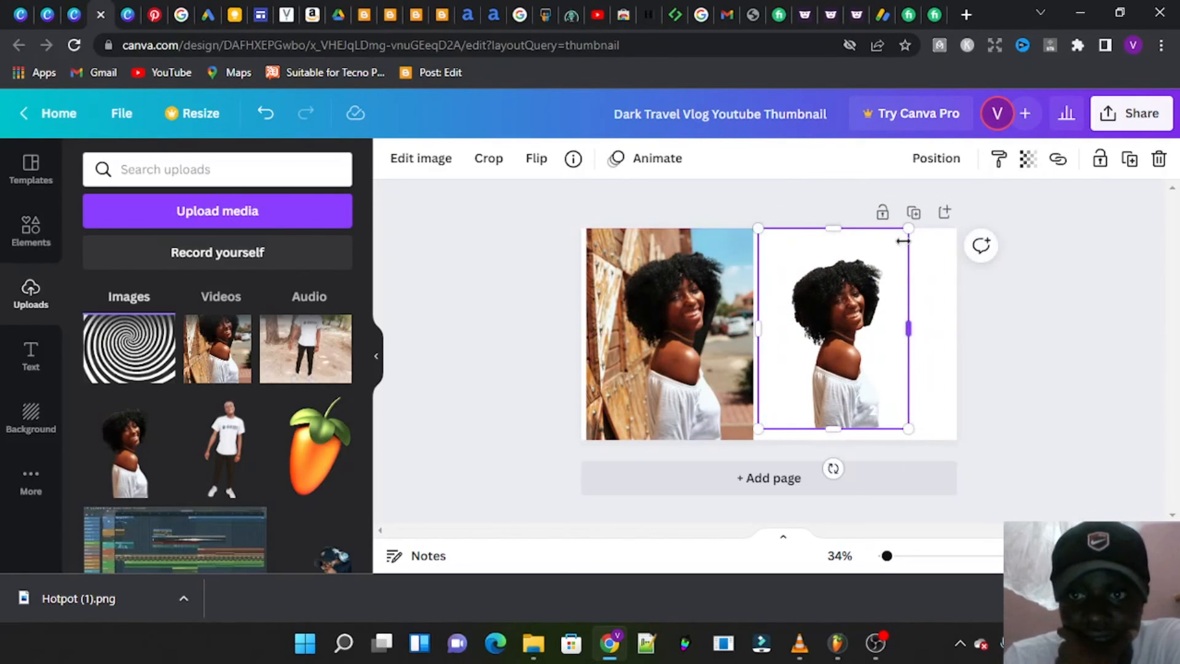
left_click_drag(907, 229, 928, 219)
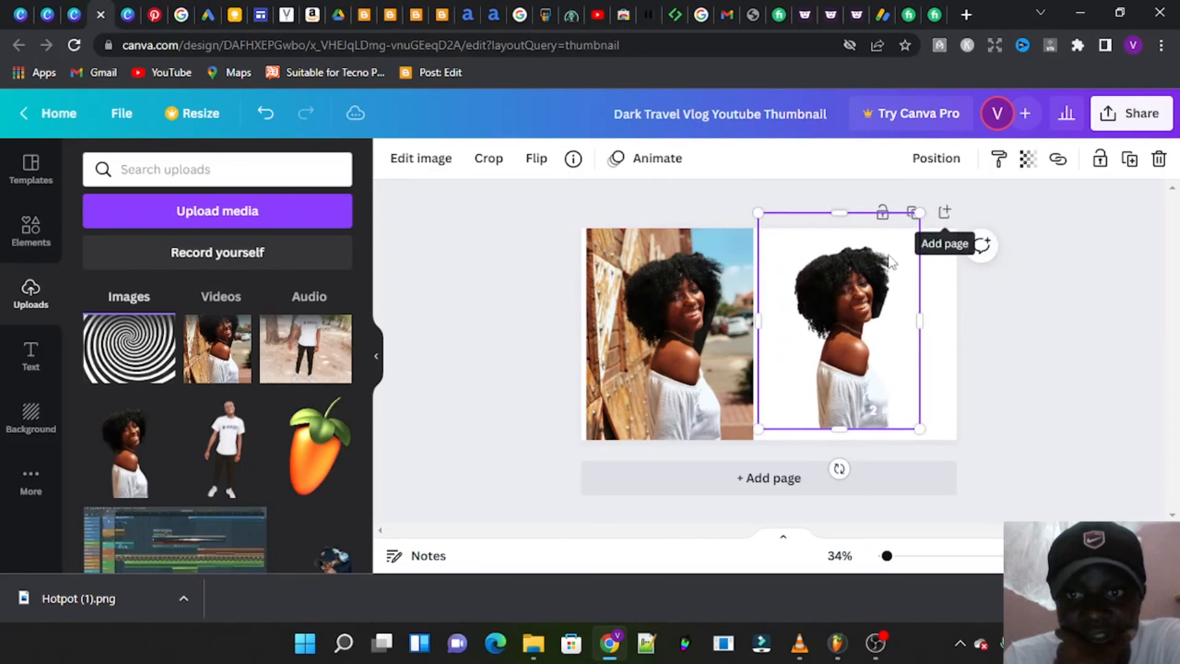
left_click_drag(885, 268, 875, 273)
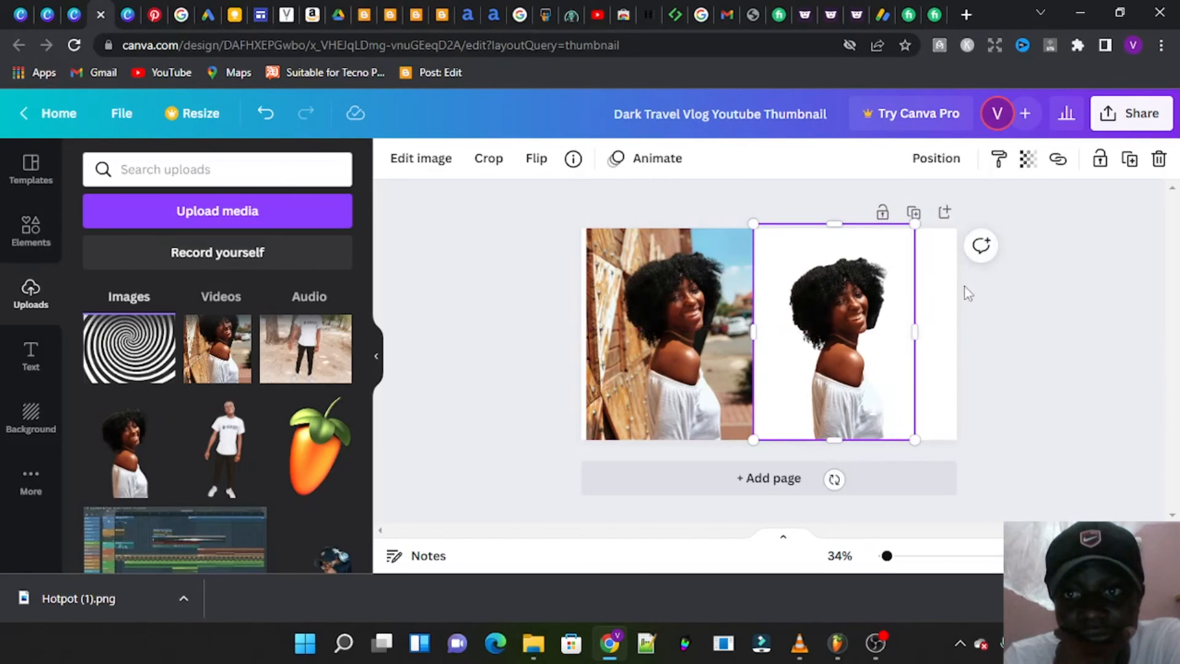
left_click(1059, 301)
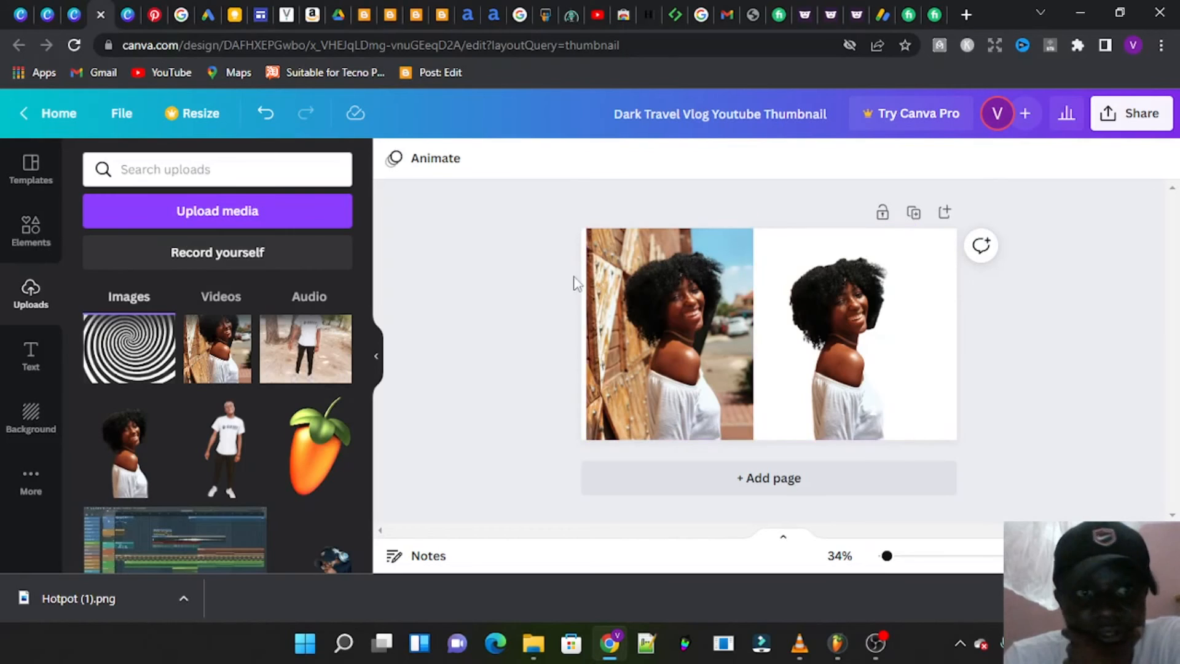
Step: Add the heading "before" and place it above the woman's head on the original photo
left_click(31, 356)
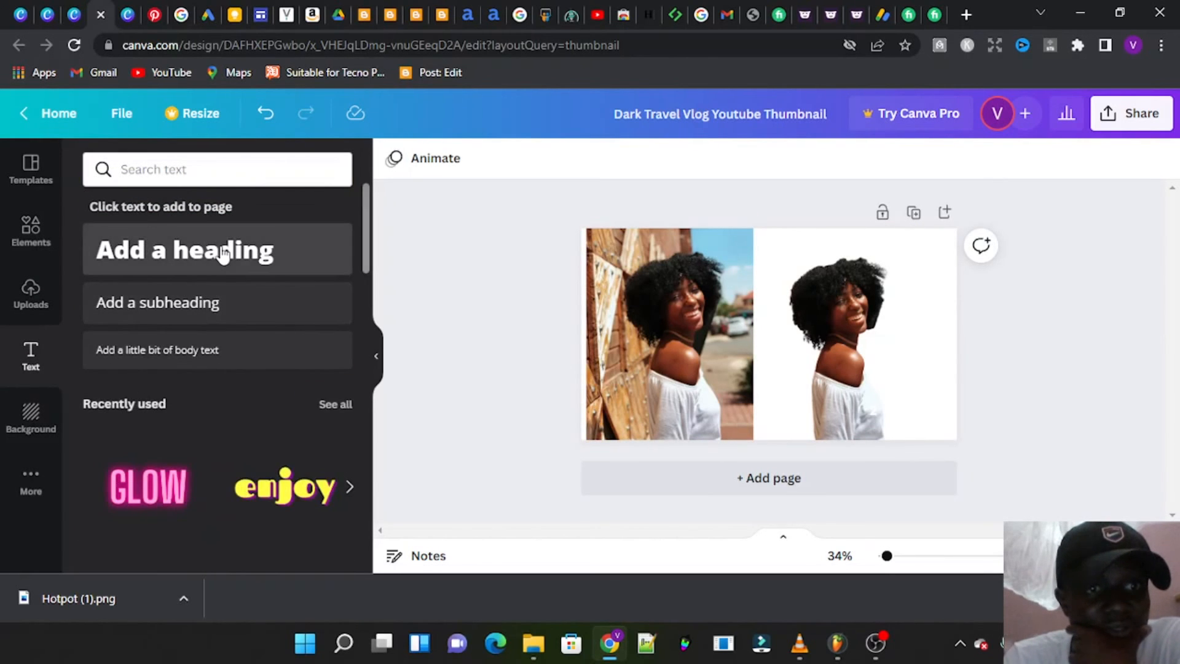
left_click(223, 252)
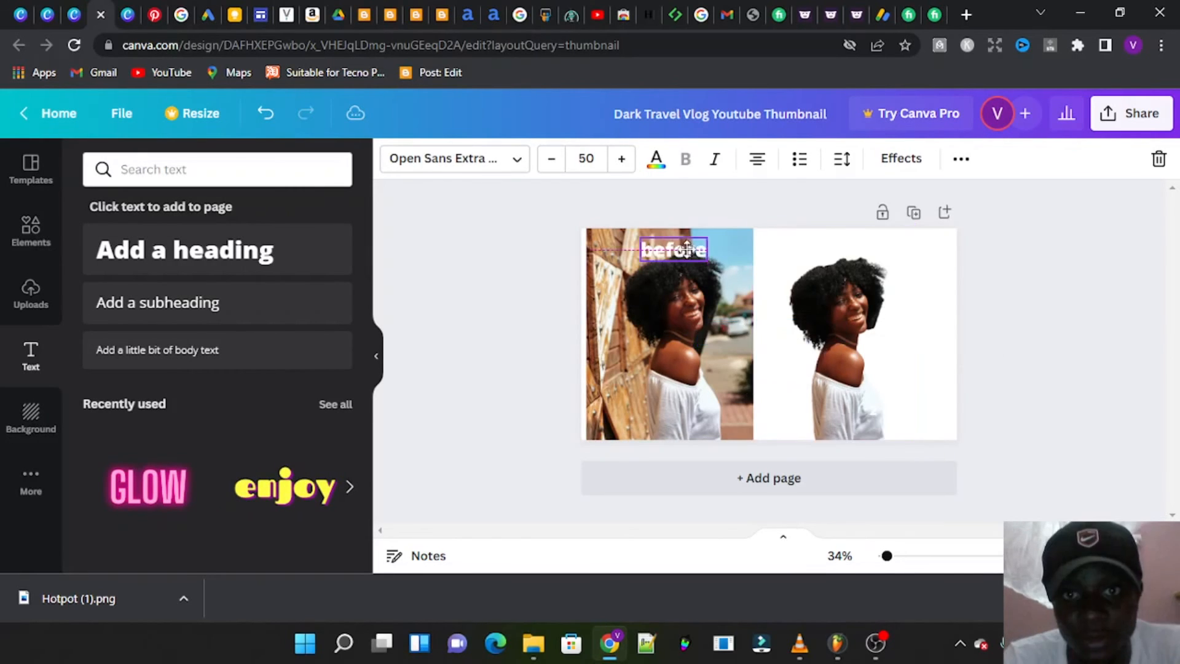
left_click_drag(688, 246, 692, 249)
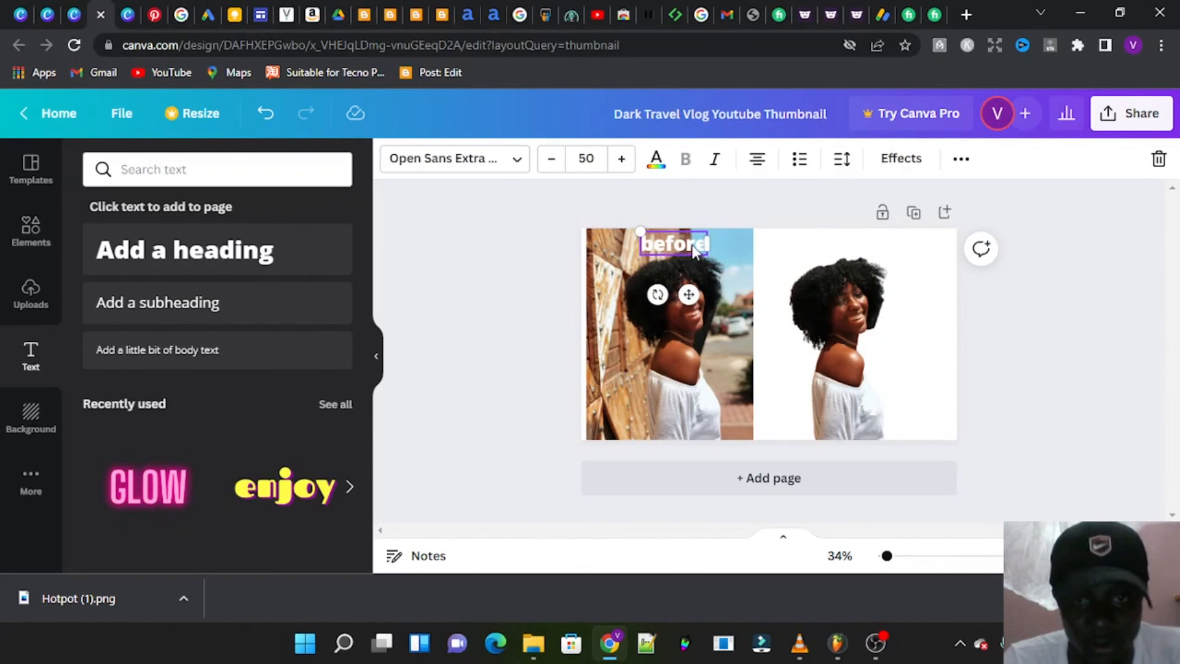
Step: Copy and paste the "before" heading, and change the copy's text to "after"
right_click(693, 249)
left_click(707, 270)
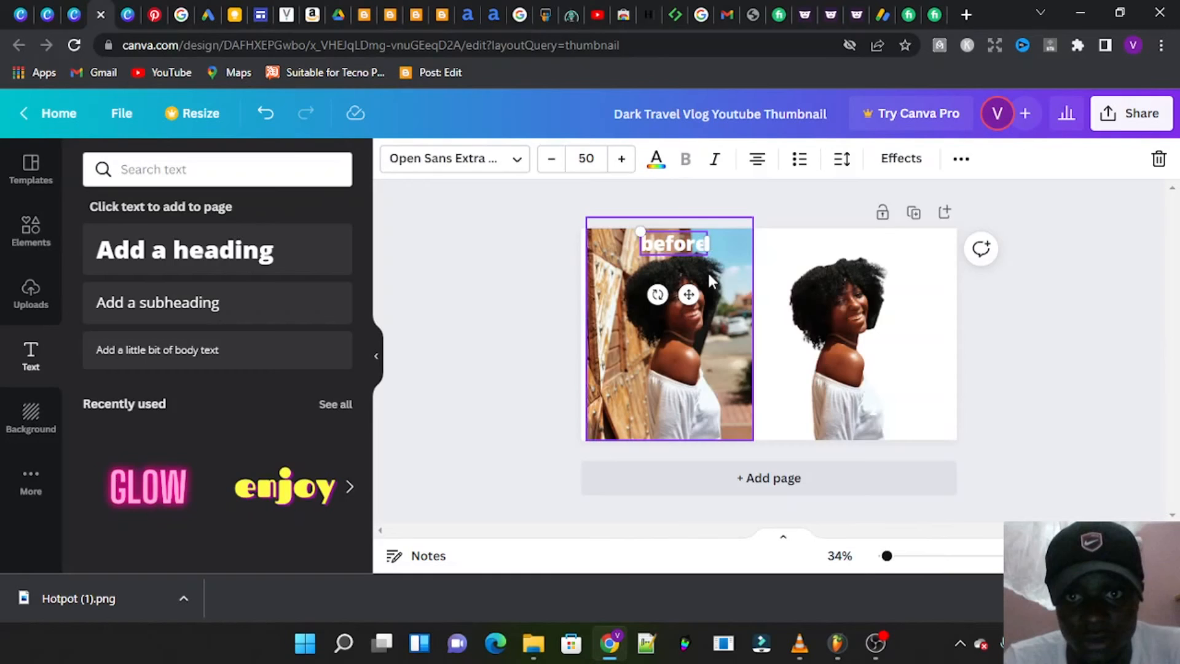
right_click(737, 260)
left_click(790, 159)
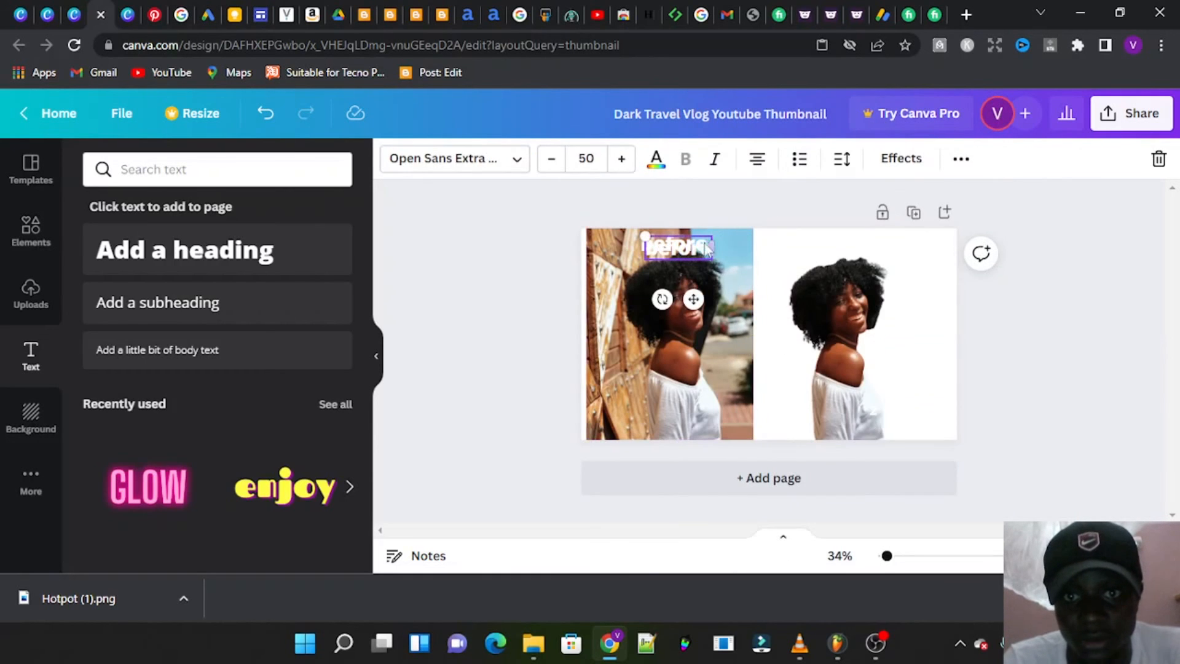
left_click_drag(689, 248, 730, 257)
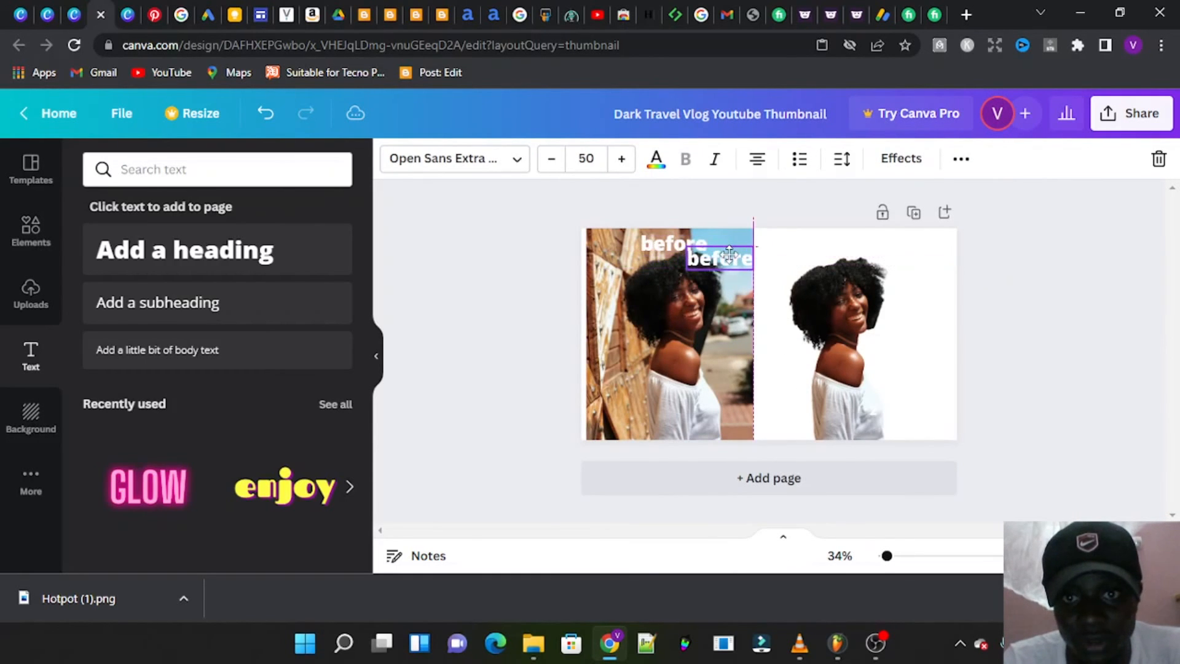
double_click(730, 256)
type("a")
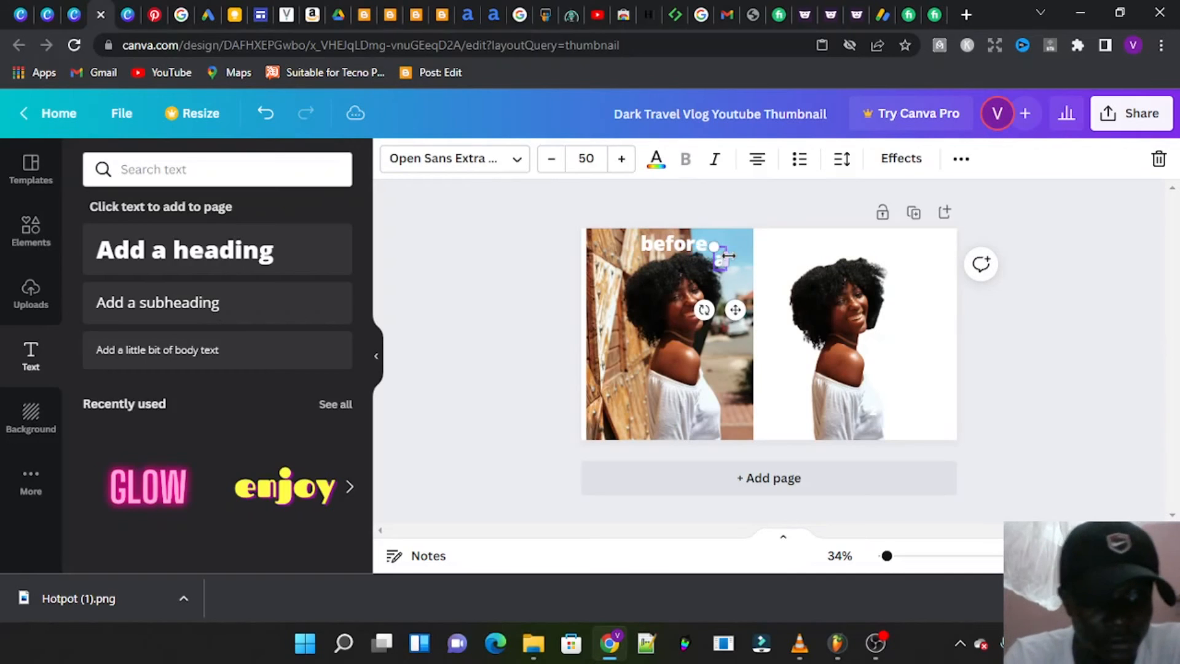
type("fter")
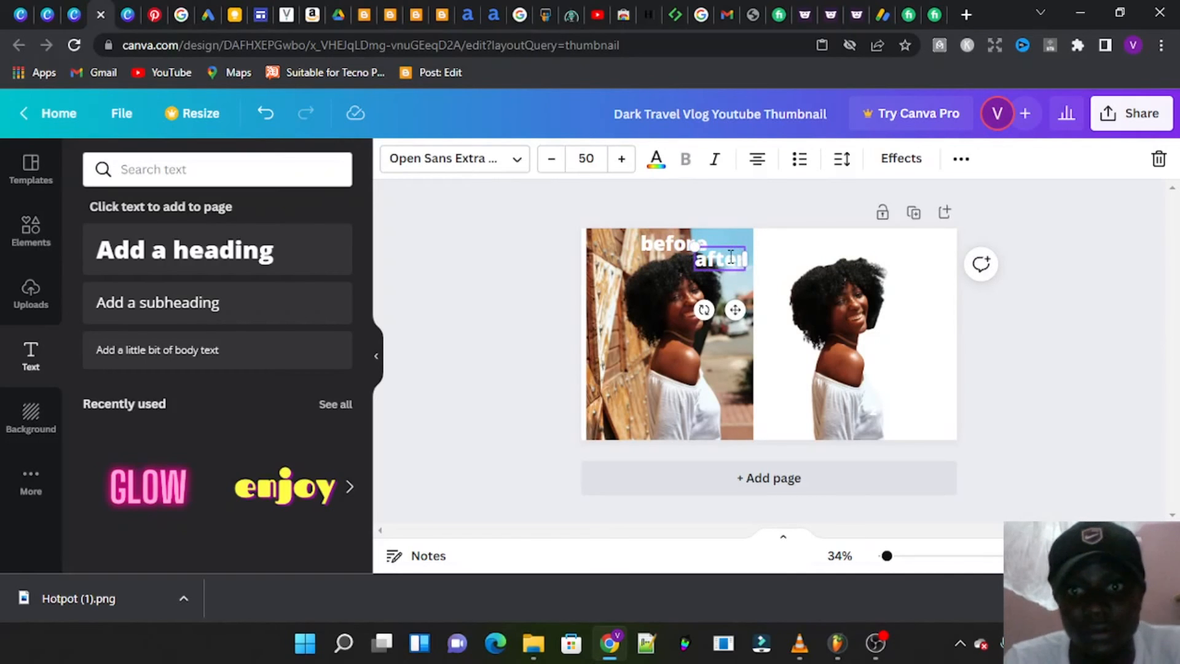
Step: Recolour both headings black and position "after" above the cutout portrait
left_click(656, 161)
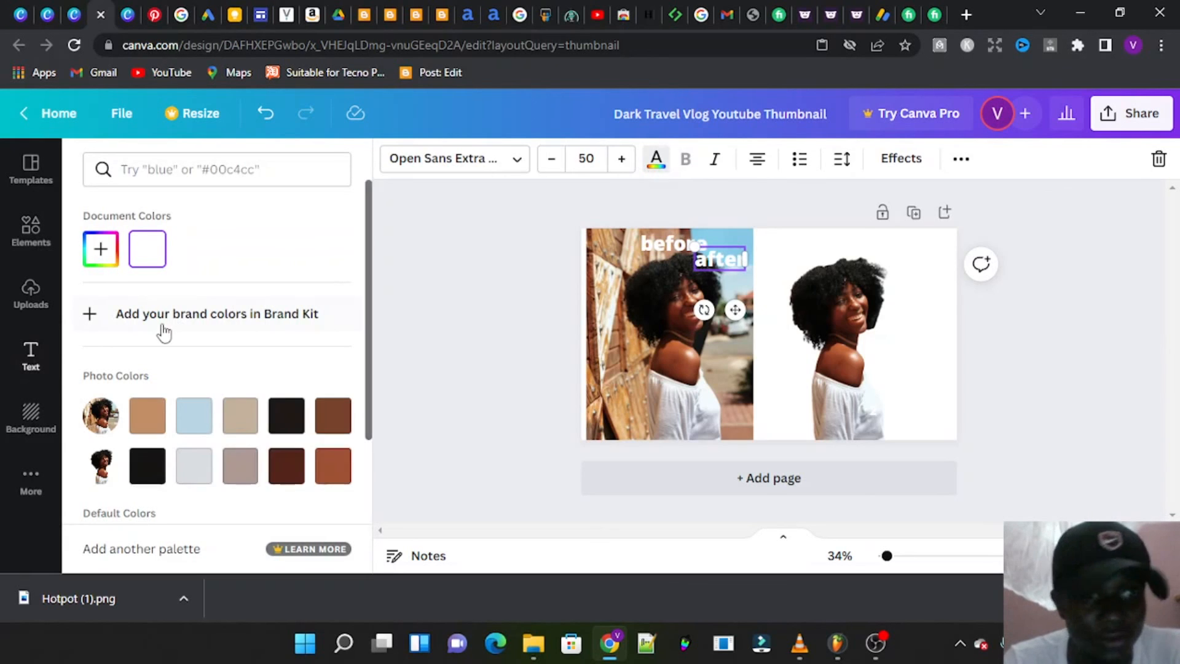
left_click(102, 249)
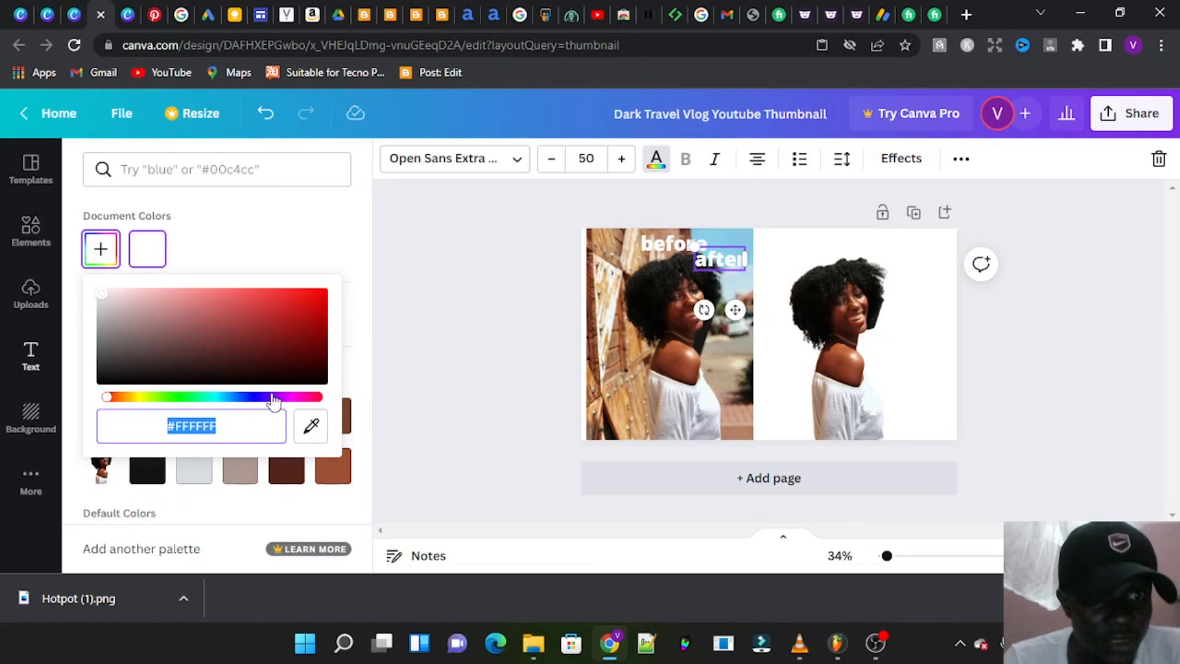
Step: Download the before-and-after design as a PNG with a size of 1280 × 720 px
left_click(1131, 113)
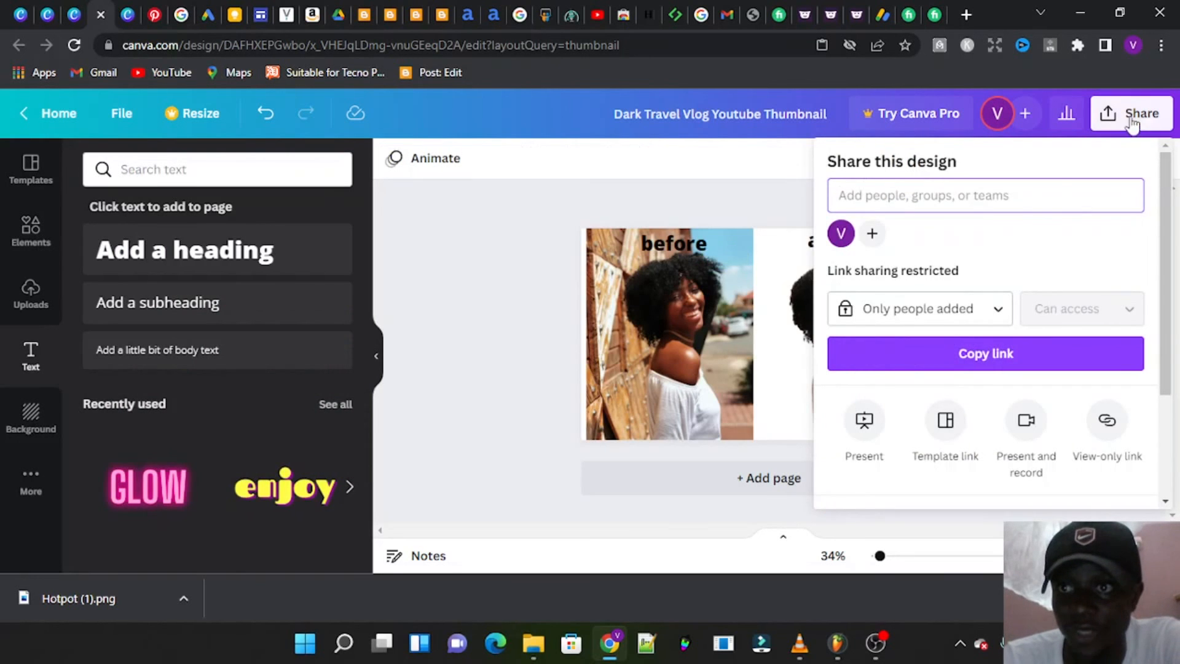
scroll(932, 301, "down", 3)
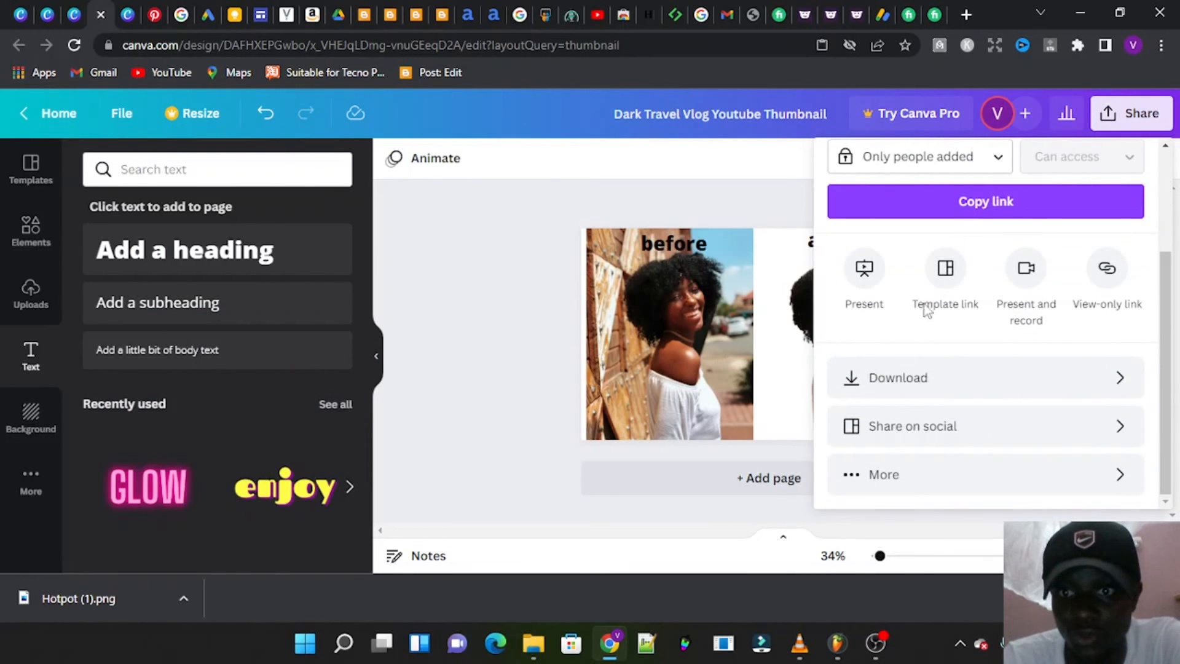
left_click(887, 385)
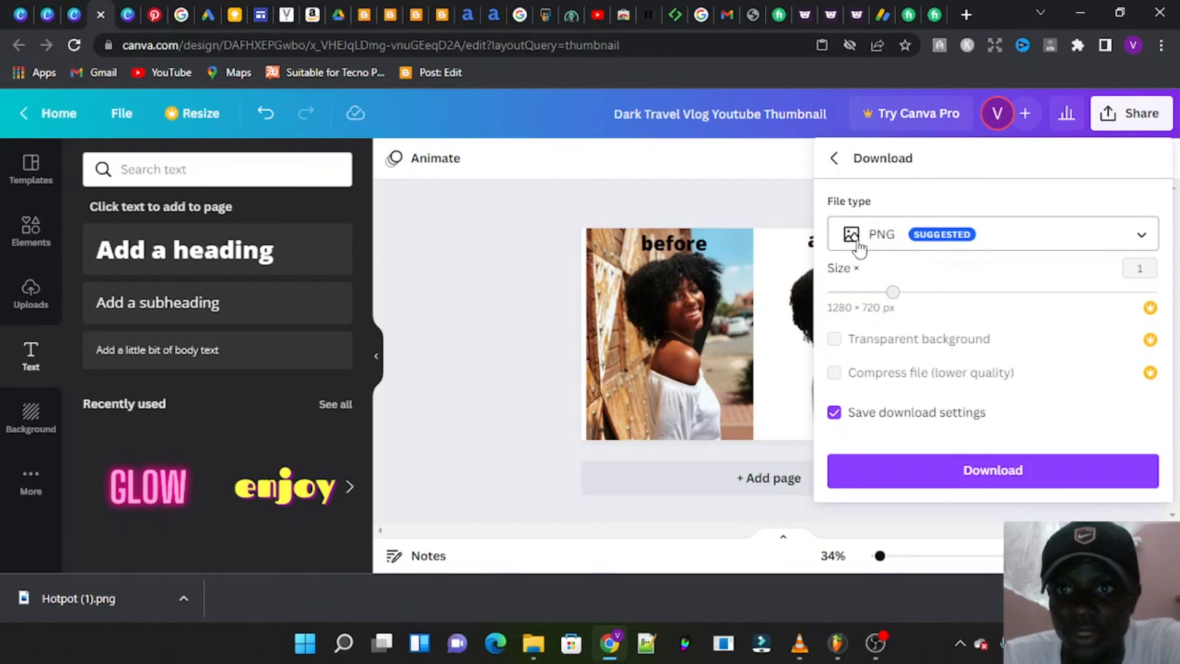
left_click(911, 479)
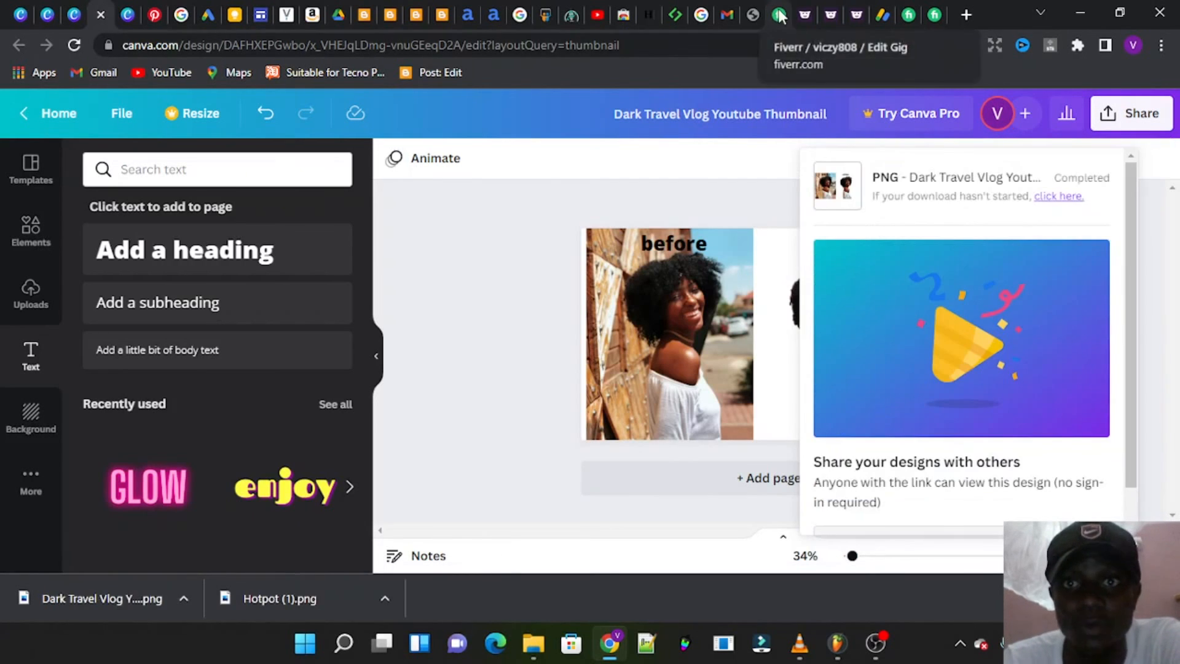
Step: Switch to the Fiverr gig gallery and upload the downloaded before-and-after PNG as the first gig image
left_click(778, 16)
scroll(430, 307, "down", 5)
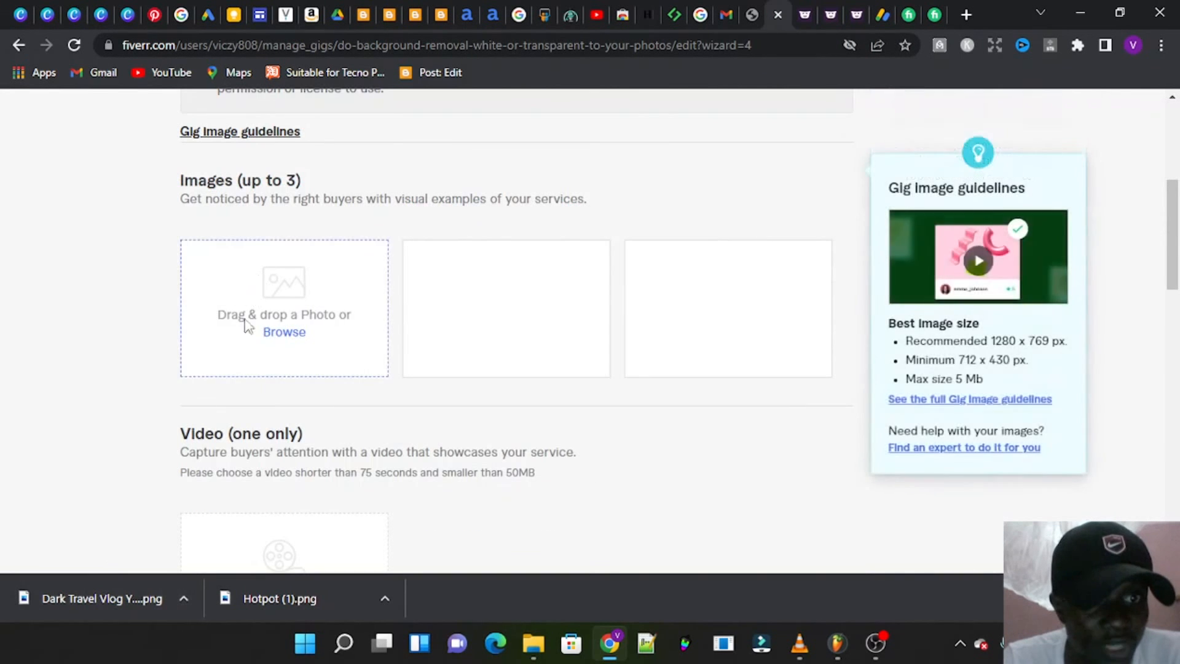
left_click_drag(67, 608, 267, 312)
Step: Accept the declaration that the gallery materials are self-created and infringe no third-party rights, and save the gig gallery
scroll(267, 312, "down", 10)
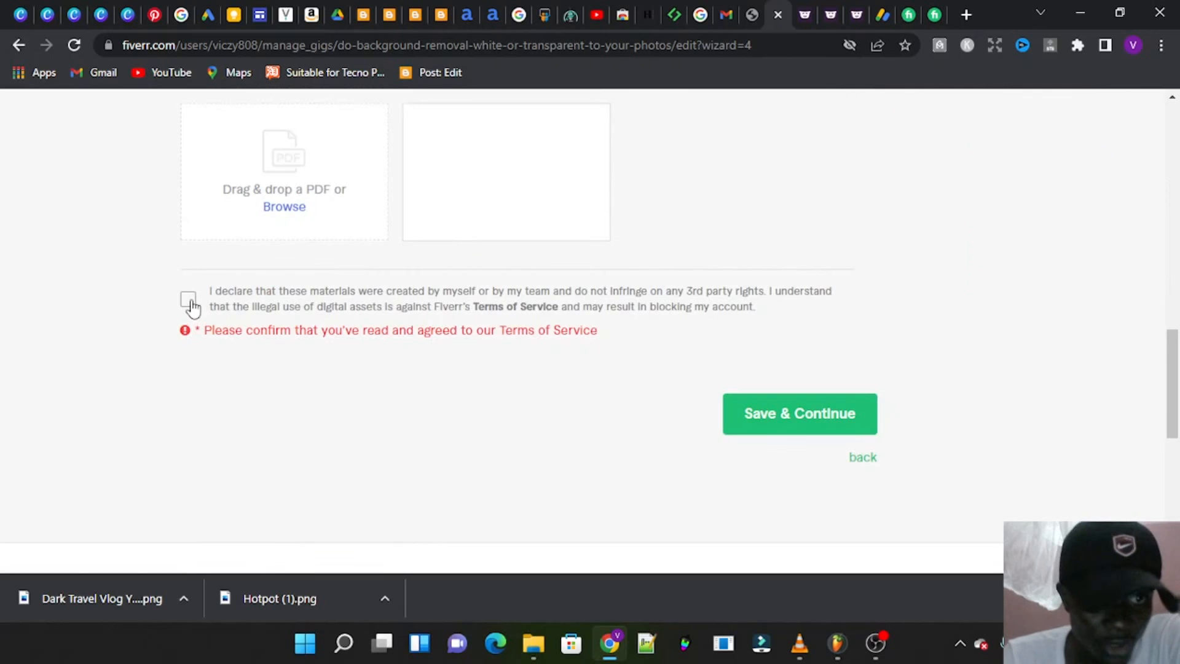
left_click(188, 299)
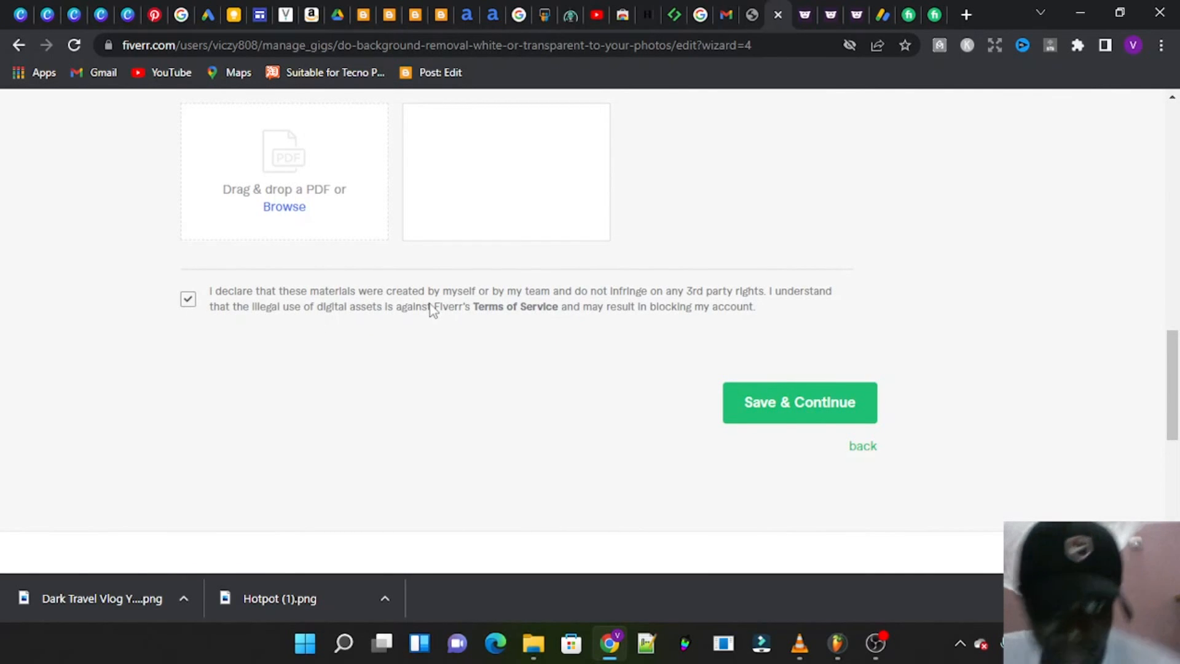
scroll(574, 324, "up", 10)
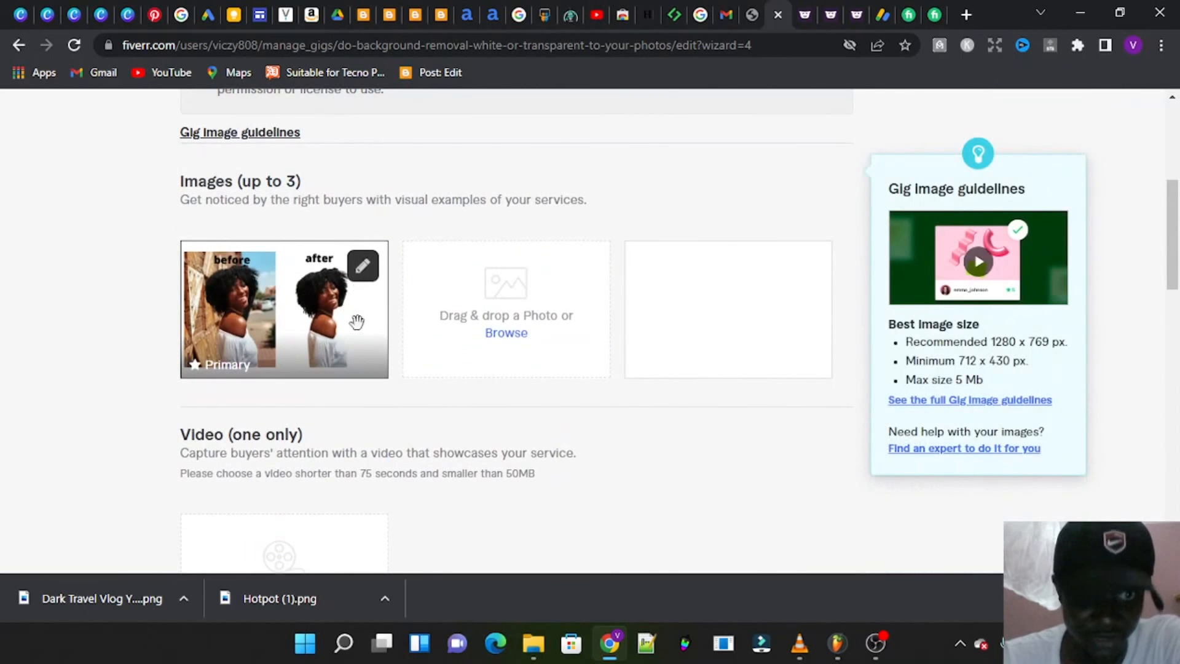
scroll(409, 444, "down", 8)
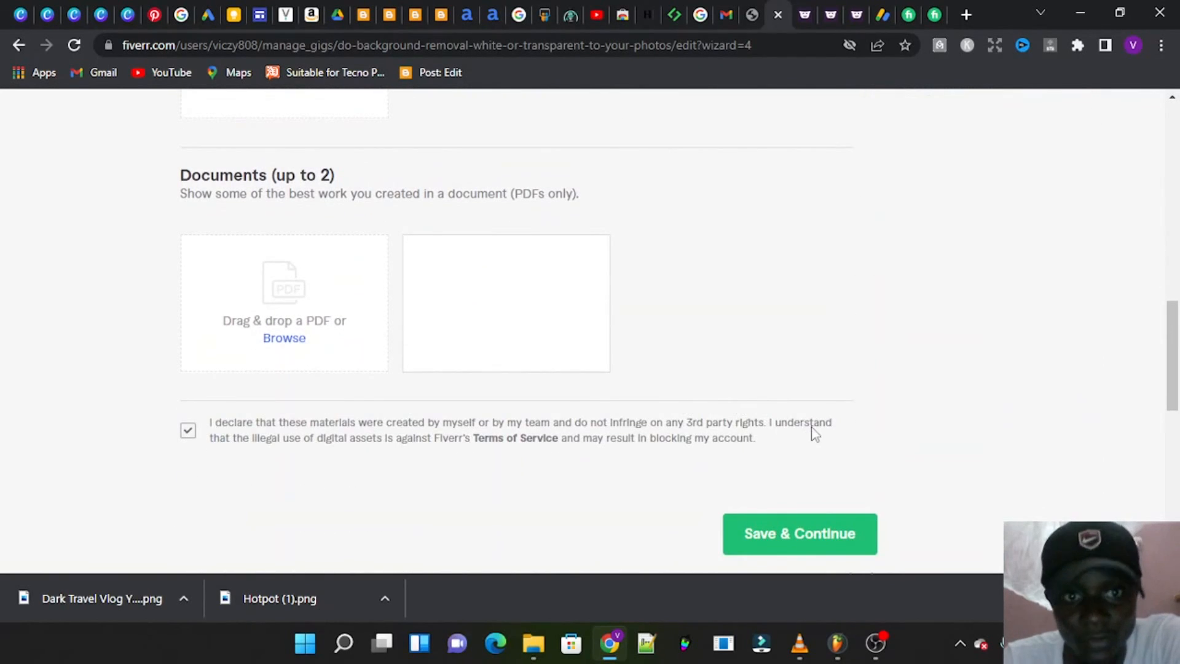
scroll(812, 433, "down", 2)
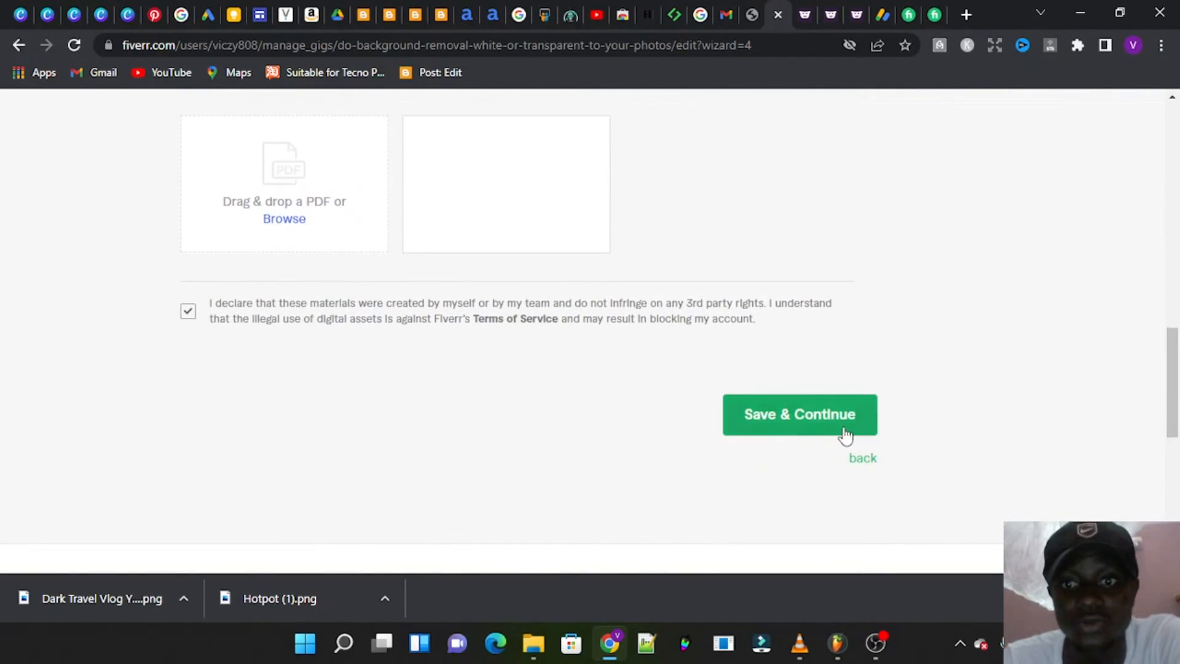
left_click(799, 418)
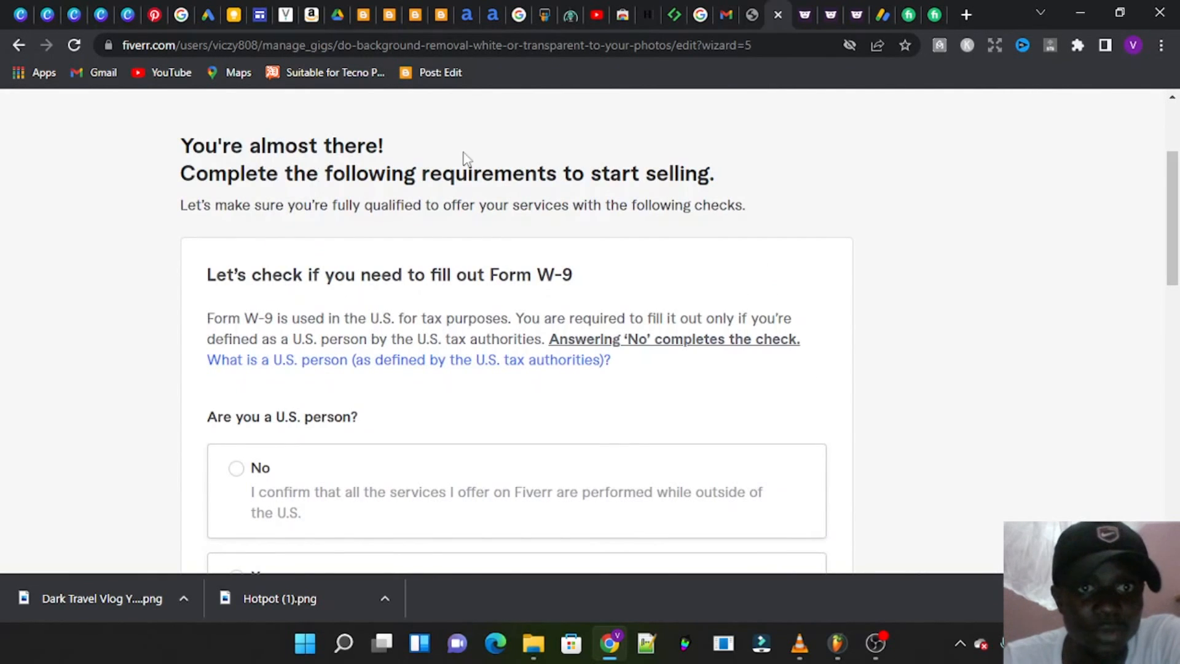
Step: Answer "No" to the Form W-9 question about being a U.S. person, save the answer and publish the gig
scroll(368, 307, "down", 2)
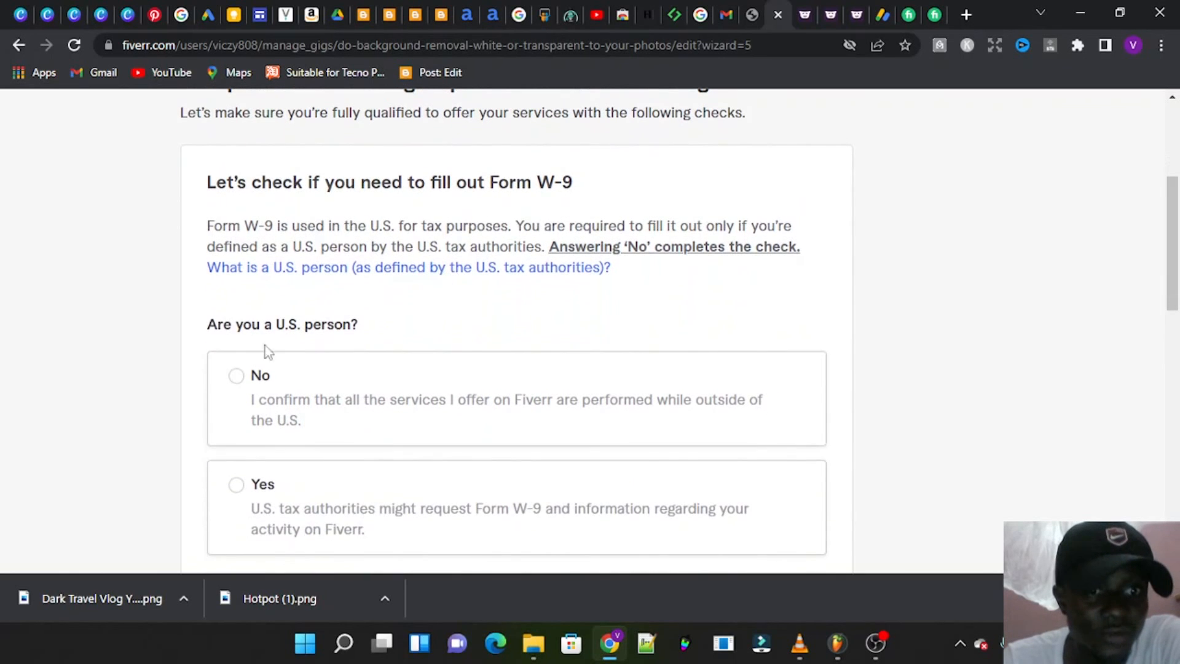
scroll(361, 324, "down", 4)
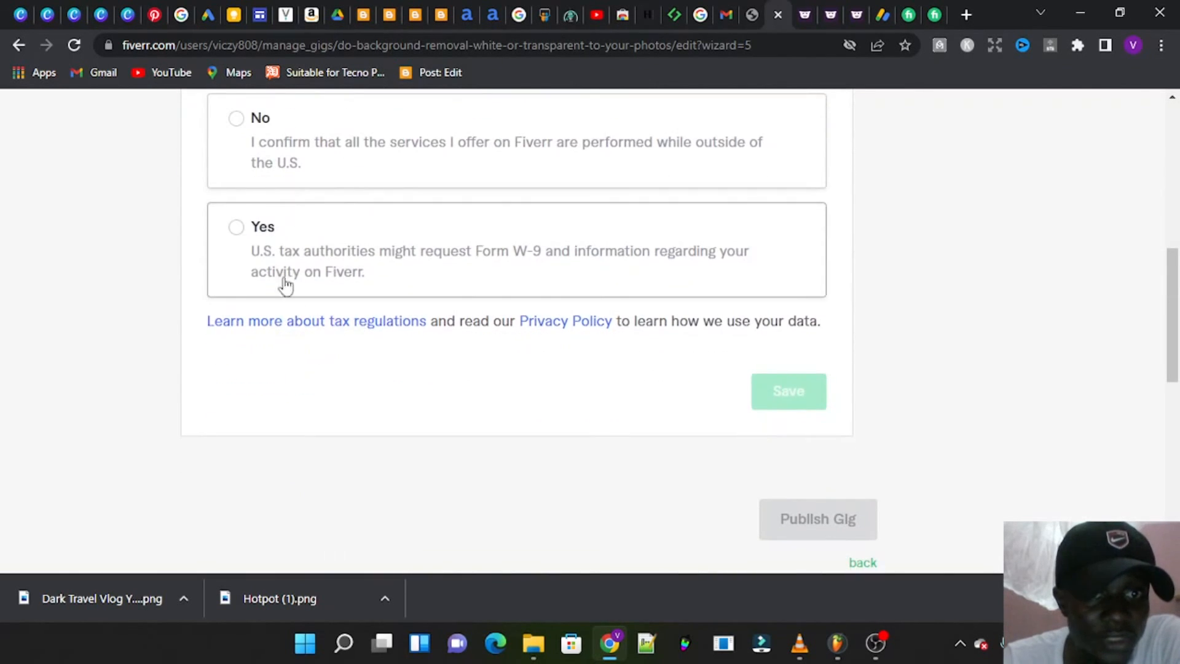
left_click(233, 126)
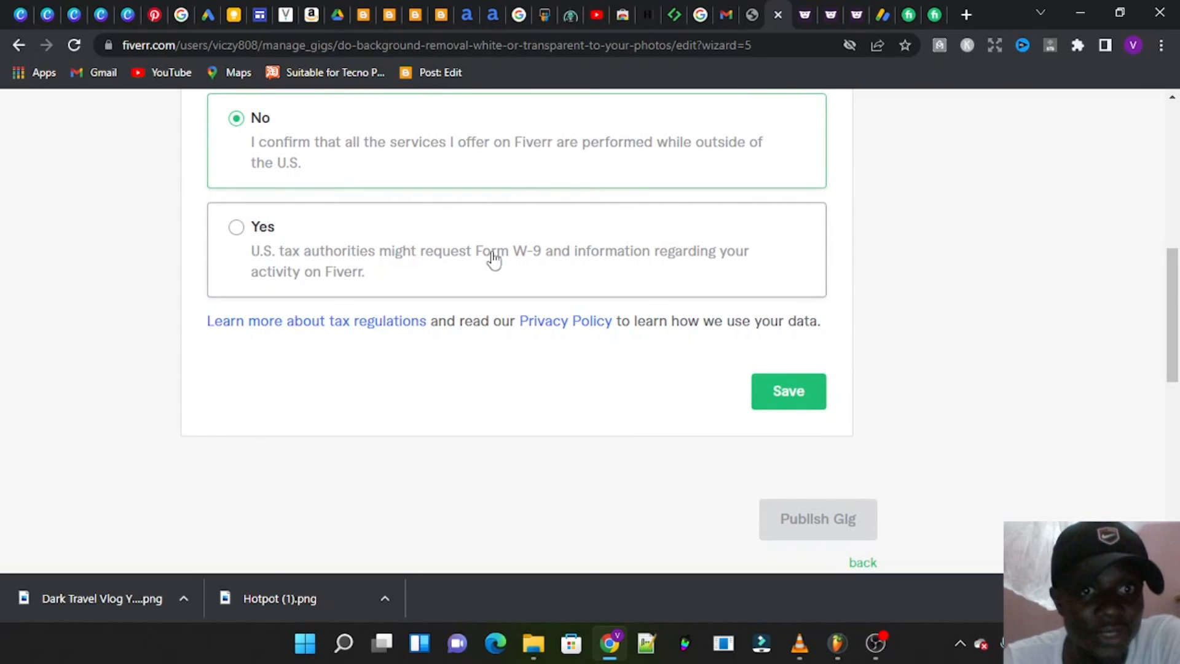
scroll(497, 261, "up", 3)
scroll(501, 261, "down", 2)
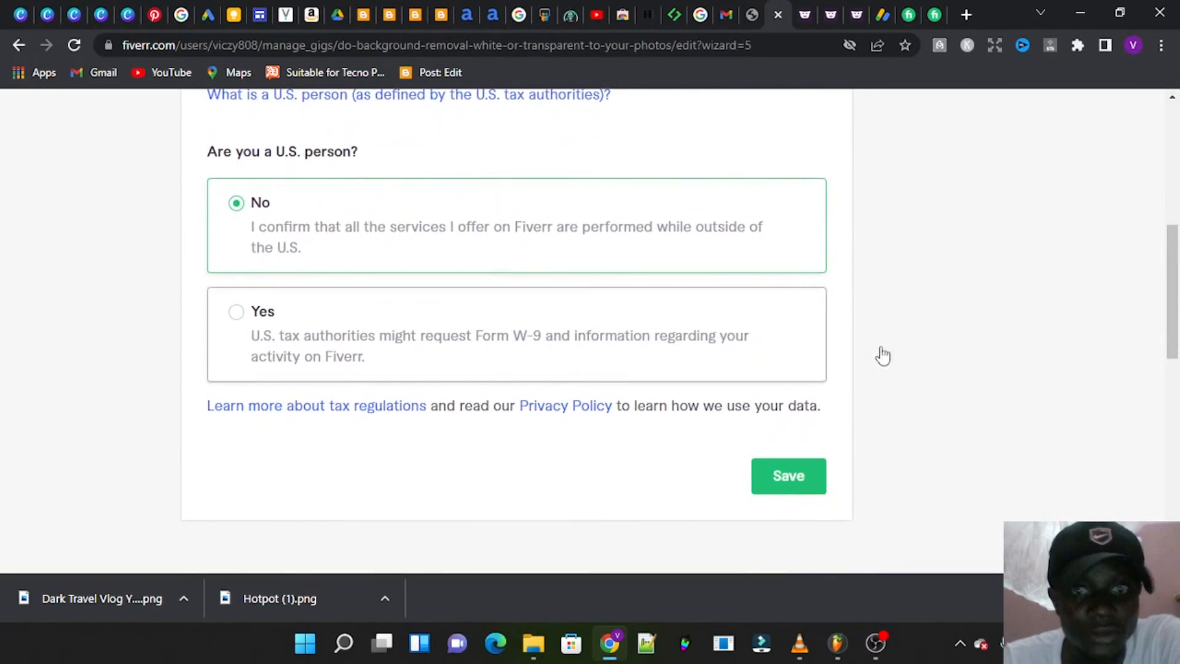
left_click(807, 488)
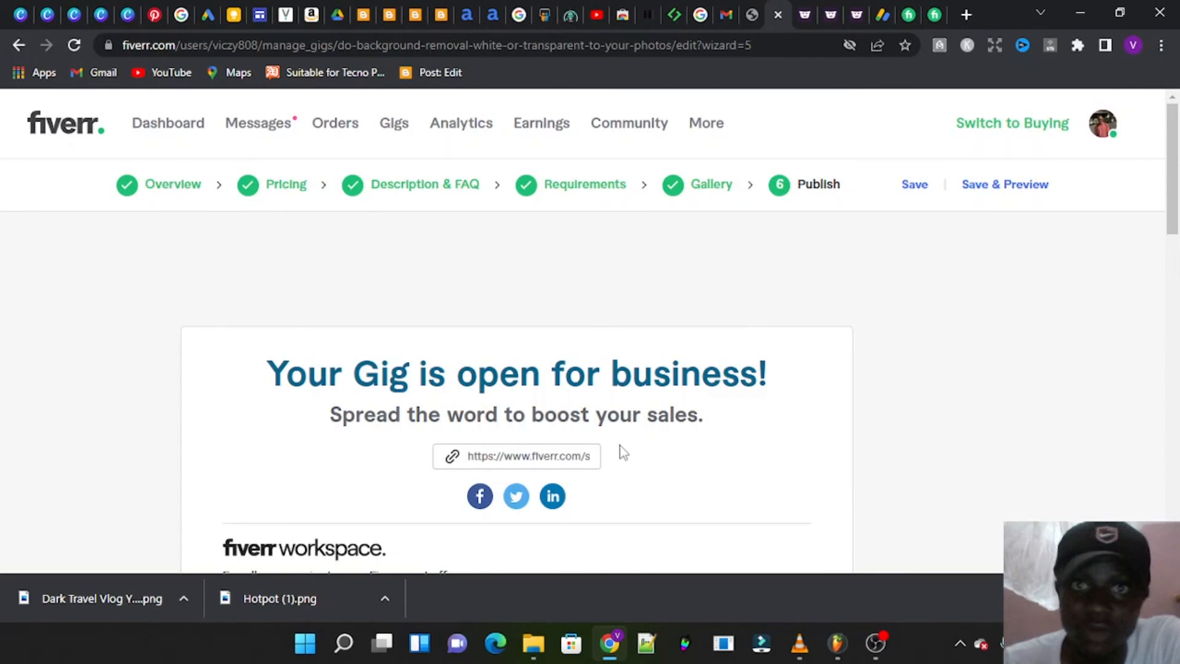
Step: Finish the gig publishing wizard and look through the background removal gig's details among the active gigs
scroll(819, 271, "down", 10)
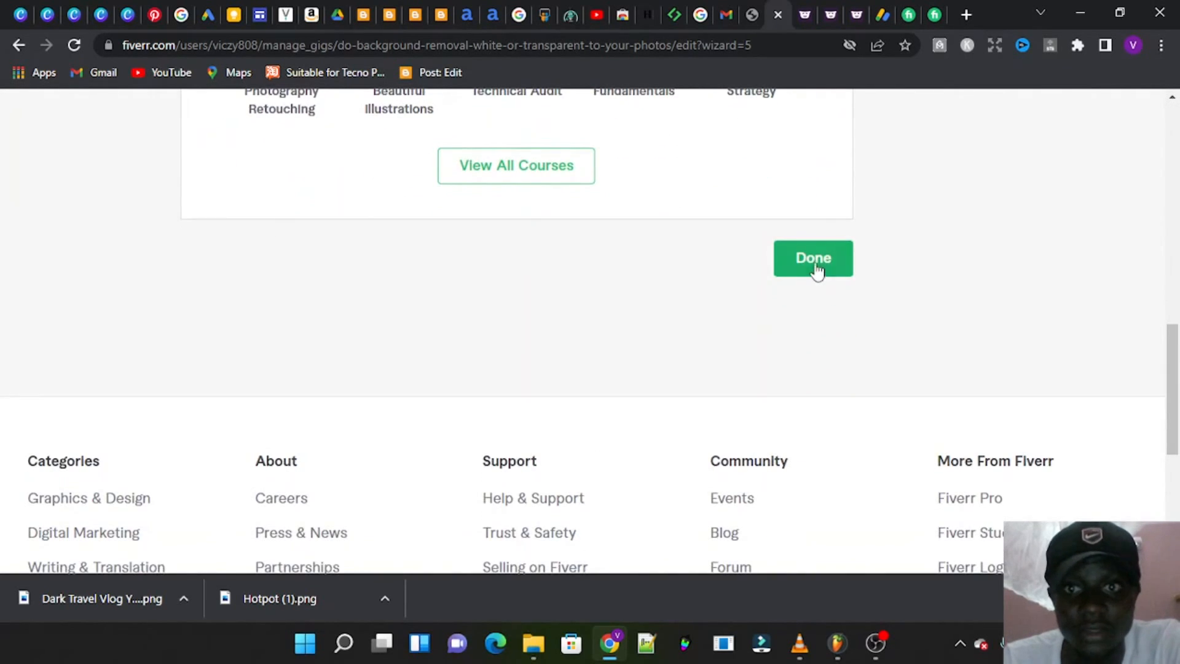
left_click(816, 261)
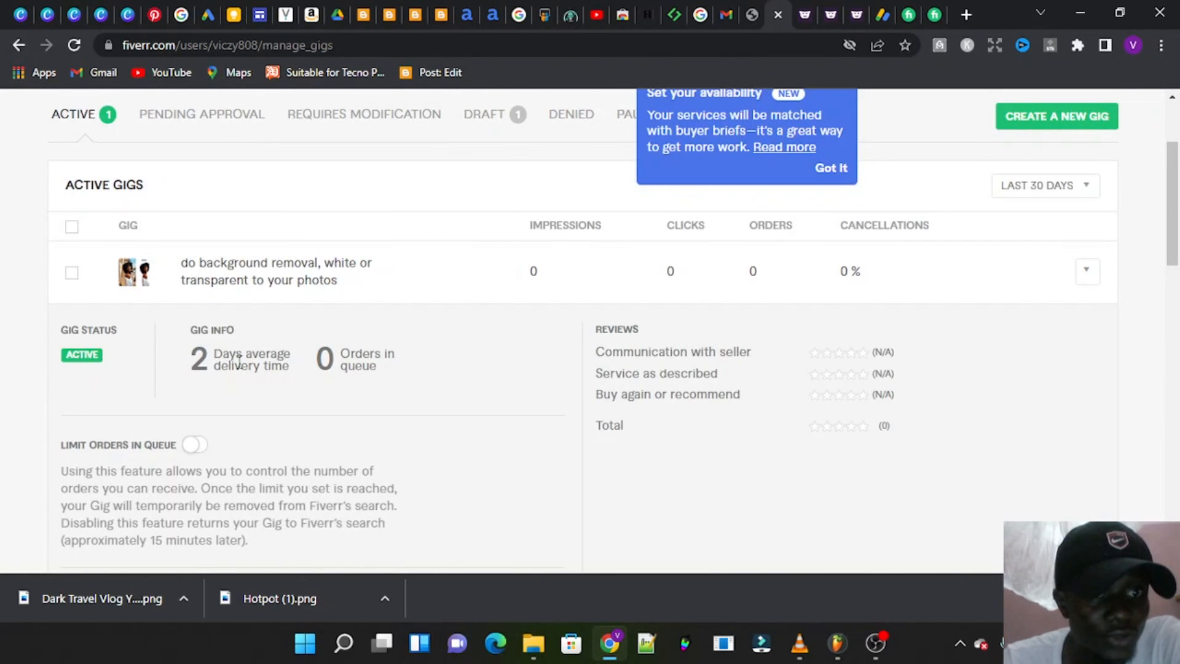
scroll(240, 363, "down", 2)
scroll(234, 368, "down", 9)
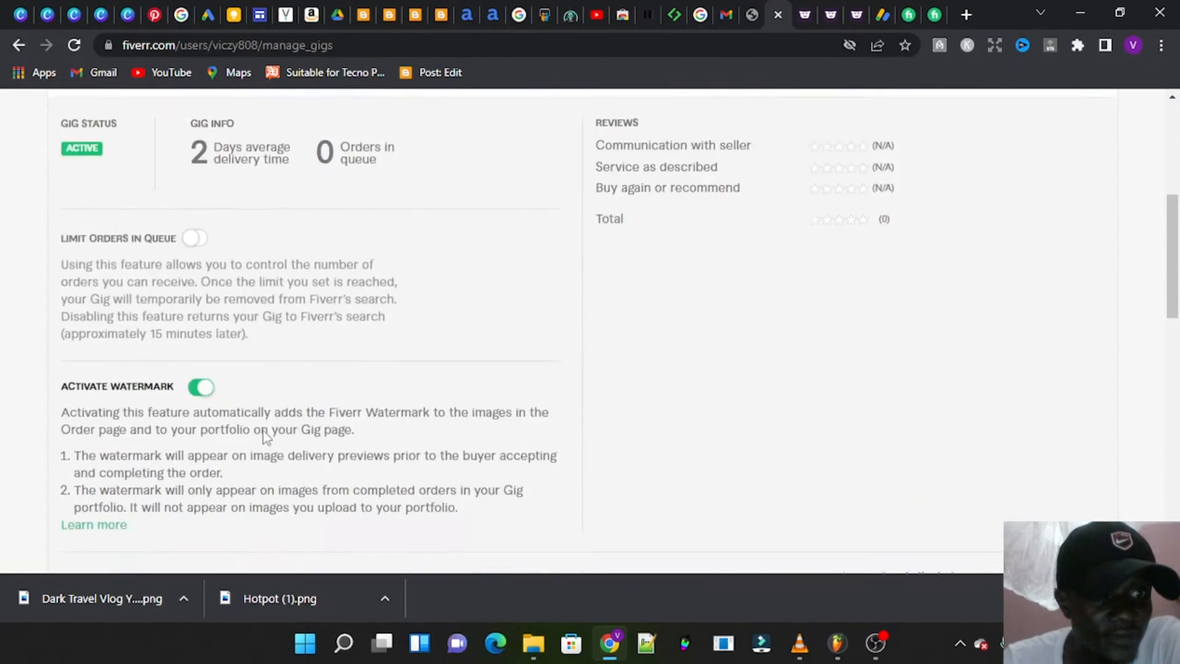